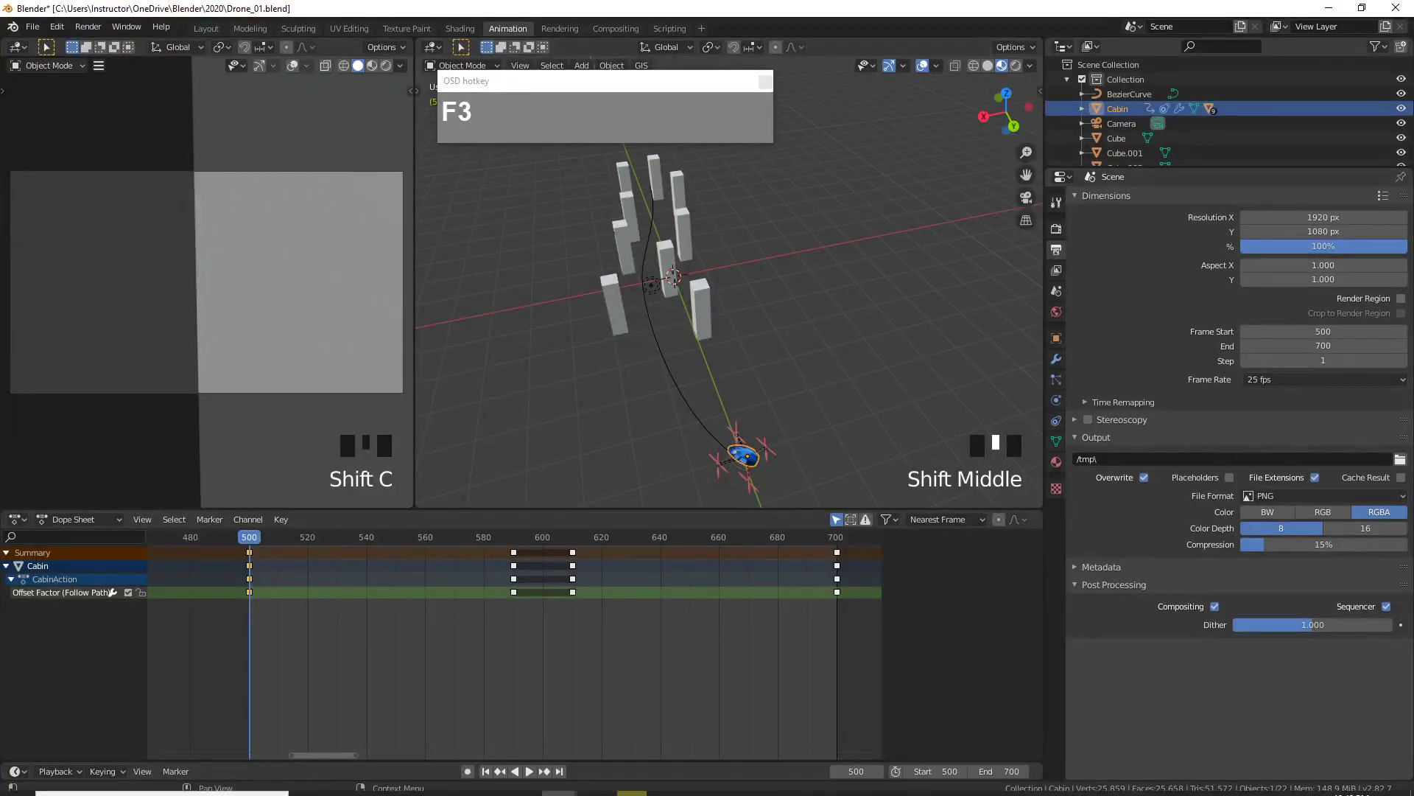
- Deselect the drone's cabin and bring the blue drone into view
left_click(1284, 781)
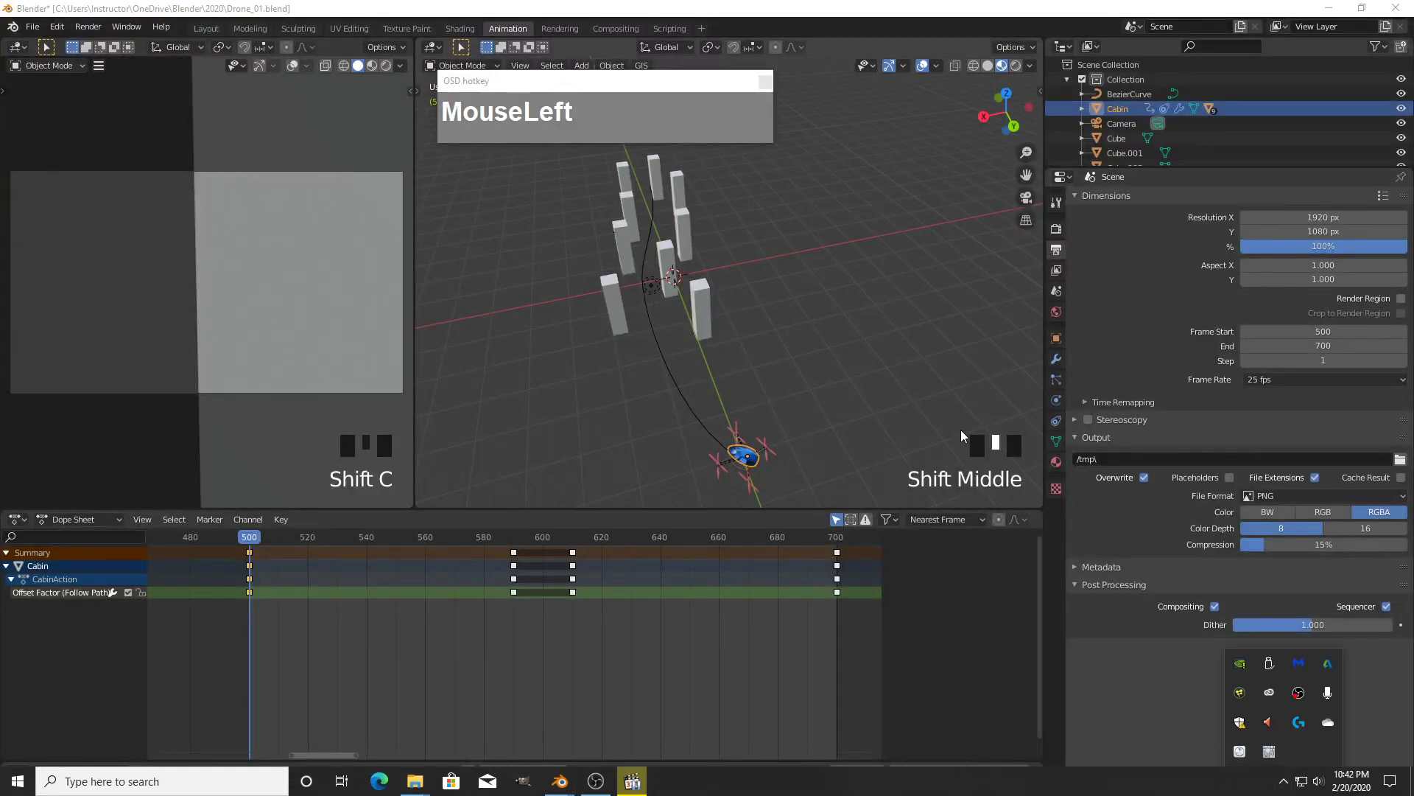
left_click(899, 411)
scroll(798, 452, "up", 2)
scroll(799, 435, "down", 2)
middle_click_drag(798, 427, 648, 456)
scroll(818, 383, "up", 2)
- Scrub the drone's flight from frame 507 to 663, then back to frame 487
left_click(272, 536)
left_click_drag(275, 545, 215, 589)
scroll(738, 497, "up", 2)
middle_click_drag(738, 497, 665, 436, "shift")
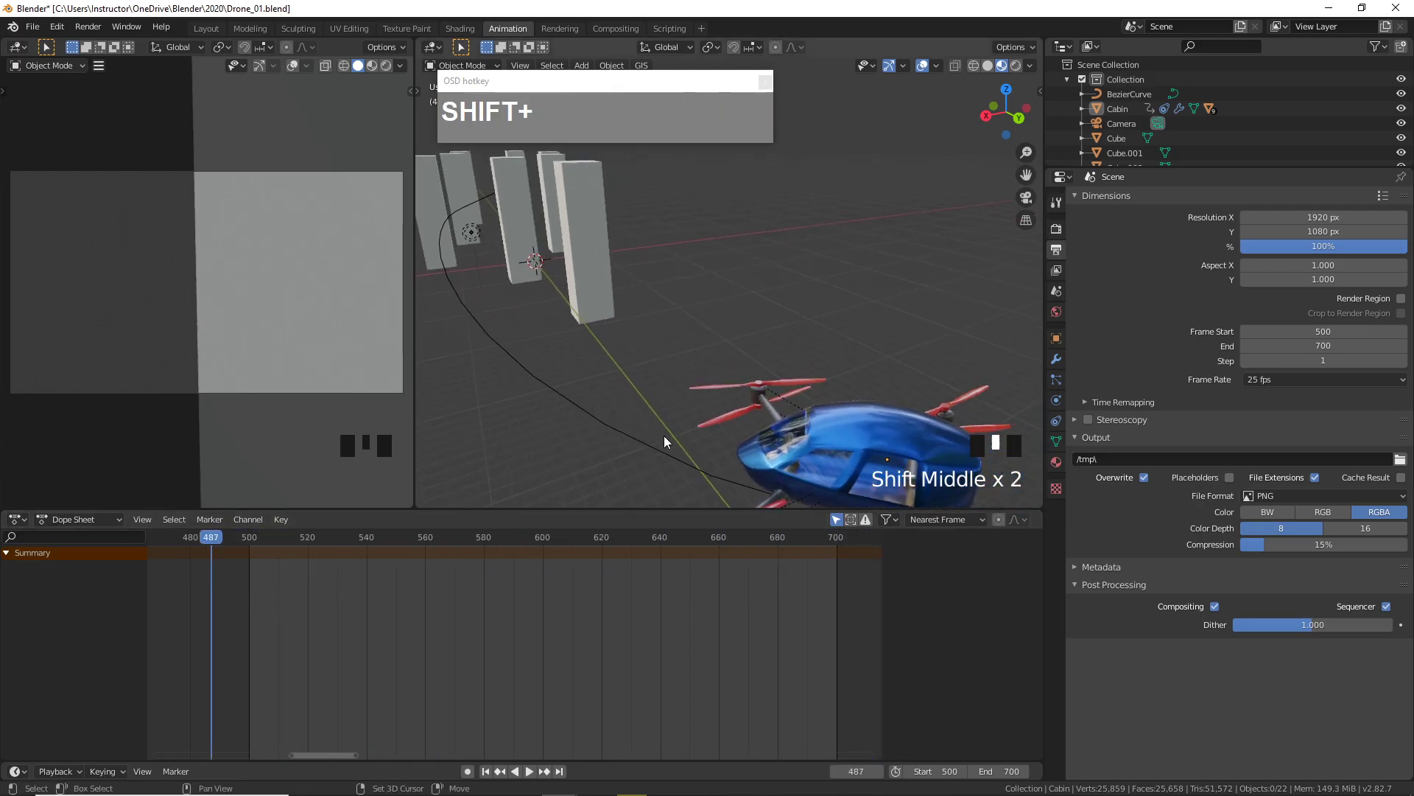
mouse_move(837, 436)
middle_mouse_down()
mouse_move(824, 417)
mouse_move(815, 427)
middle_mouse_up()
scroll(825, 417, "up", 1)
scroll(823, 423, "up", 1)
scroll(823, 424, "down", 1)
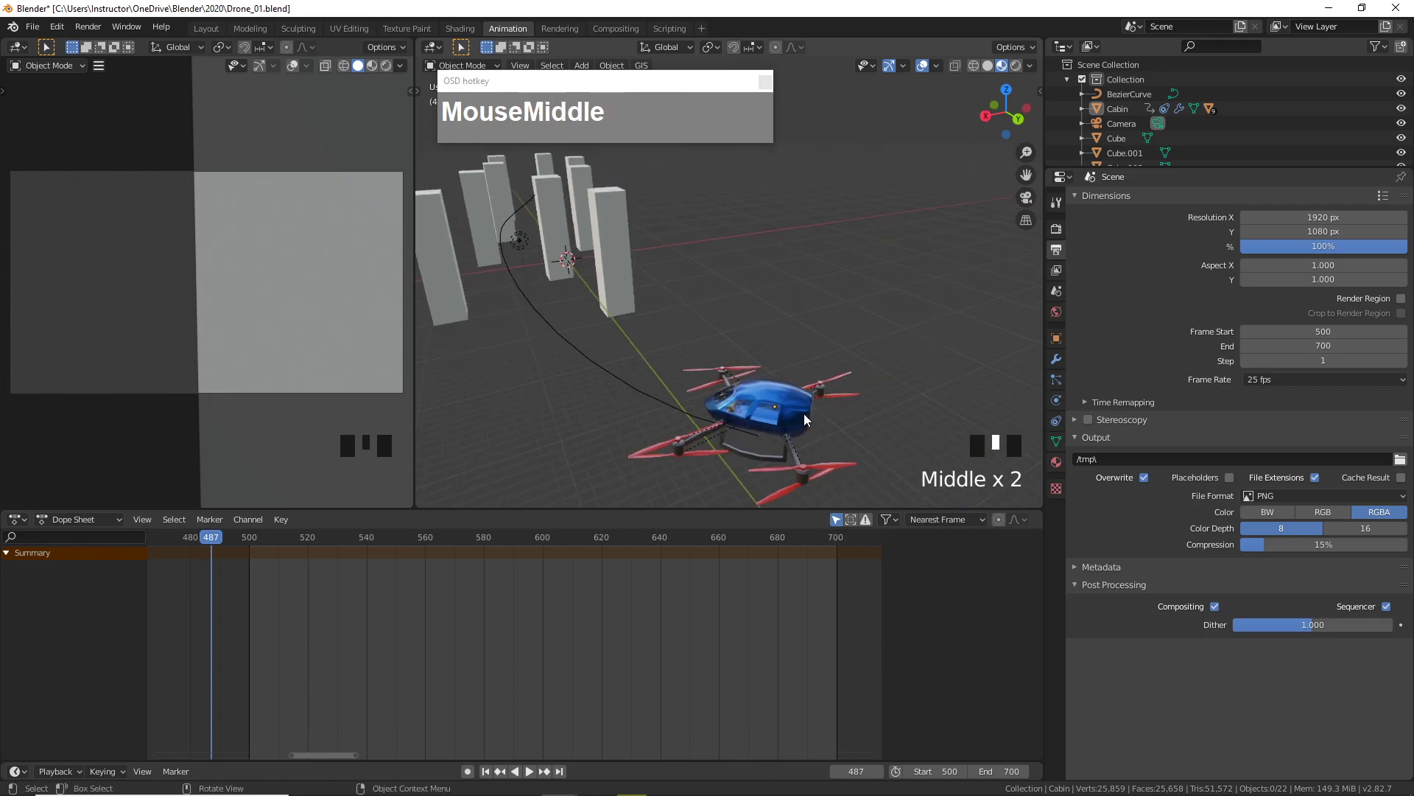
scroll(777, 414, "down", 1)
middle_click_drag(776, 413, 761, 403)
- Select the drone's cabin and set the current frame to 501
left_click(759, 402)
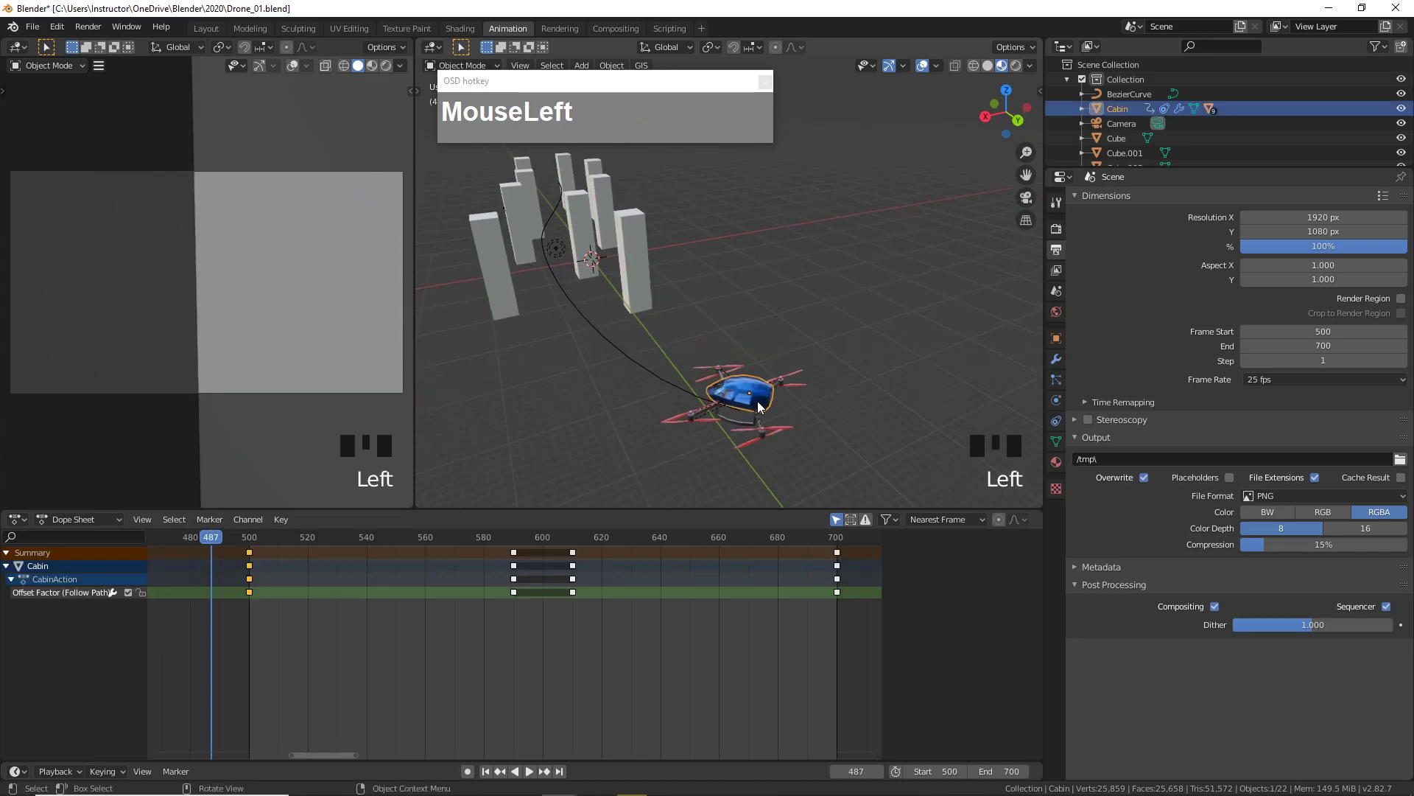
left_click(249, 552)
key("space")
left_click(251, 552)
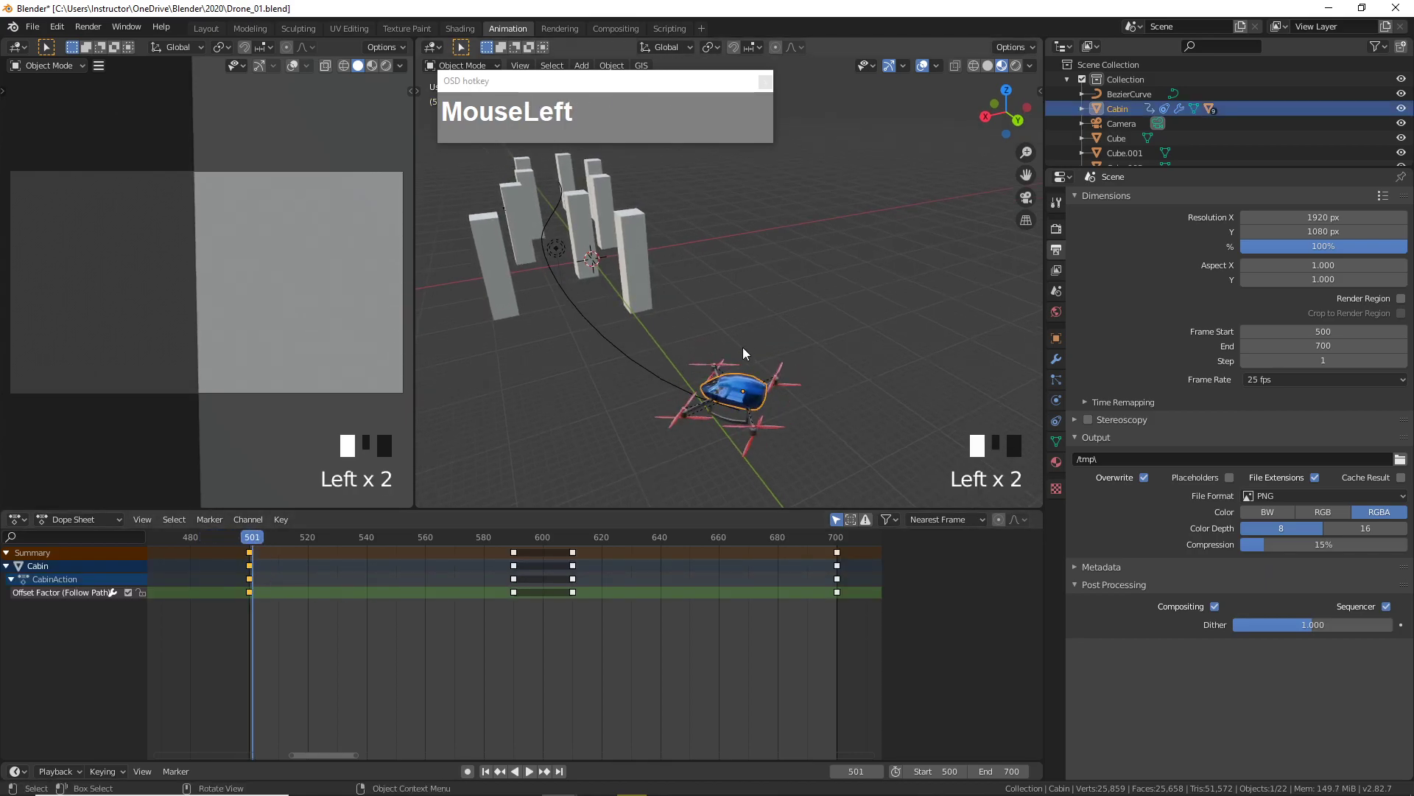
- Snap the 3D cursor to the cabin and add a new camera there
key("shift+s")
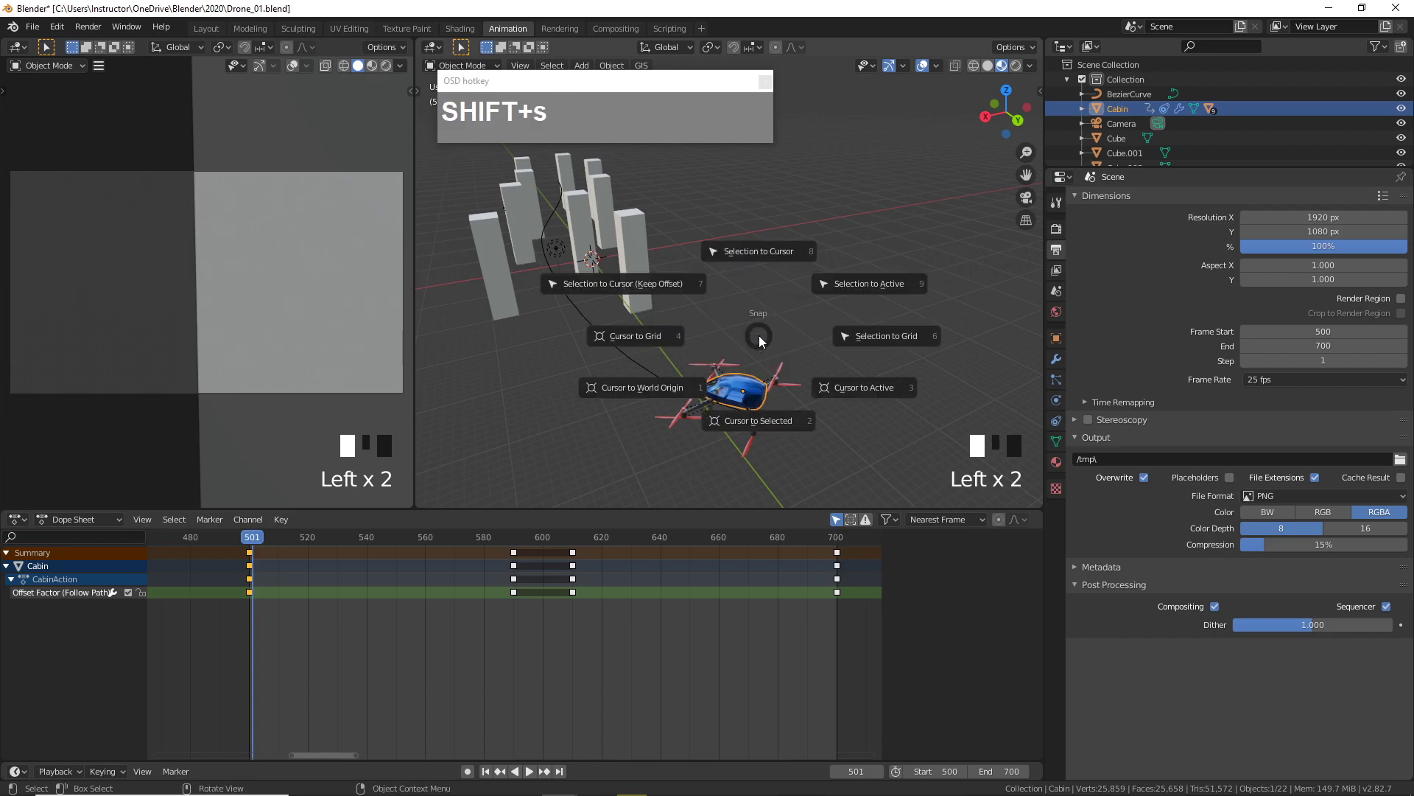
left_click(767, 422)
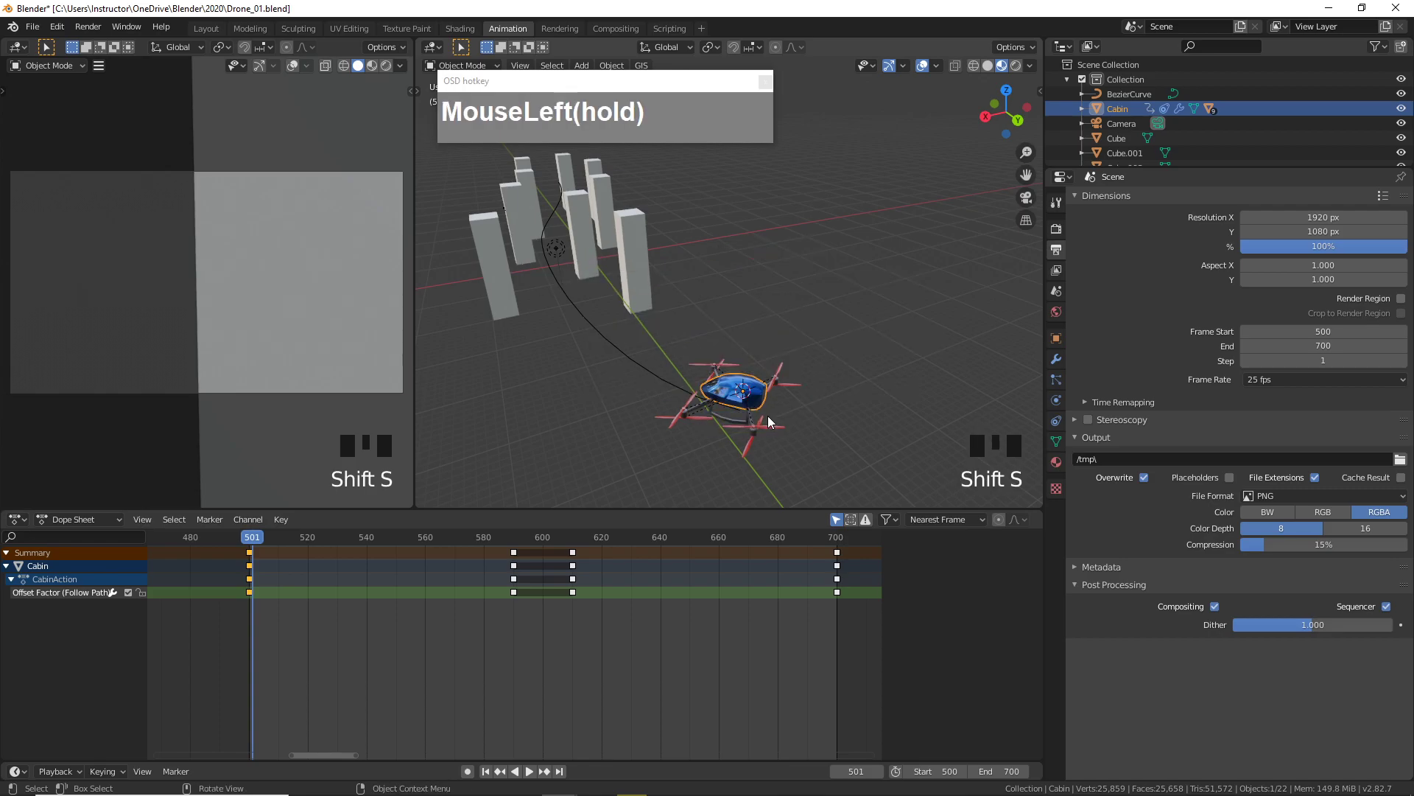
key("shift+a")
mouse_move(762, 294)
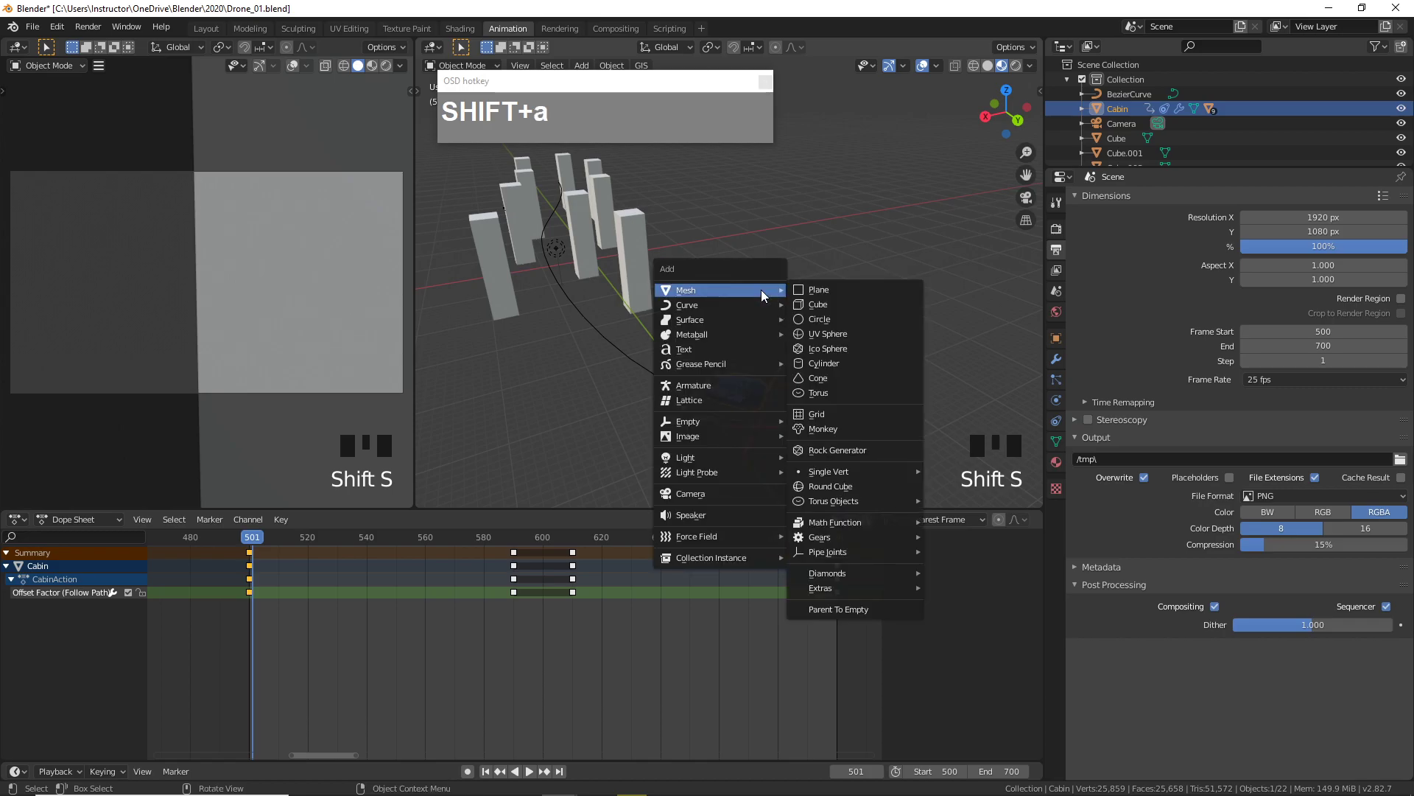
left_click(721, 493)
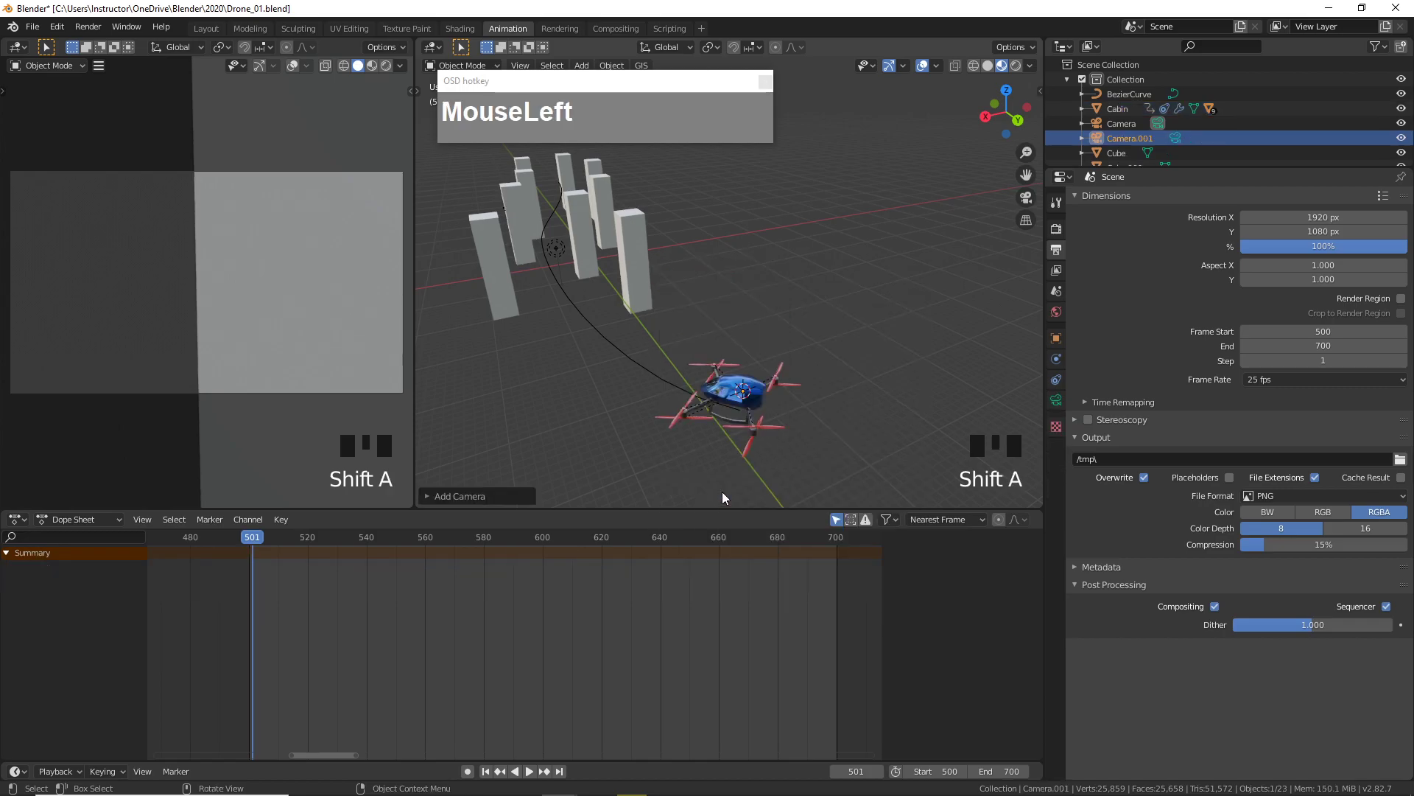
- Switch the viewport to wireframe shading to see inside the cabin
scroll(789, 435, "up", 1)
middle_click_drag(788, 434, 780, 417)
scroll(782, 429, "up", 2)
scroll(779, 417, "up", 2)
key("z")
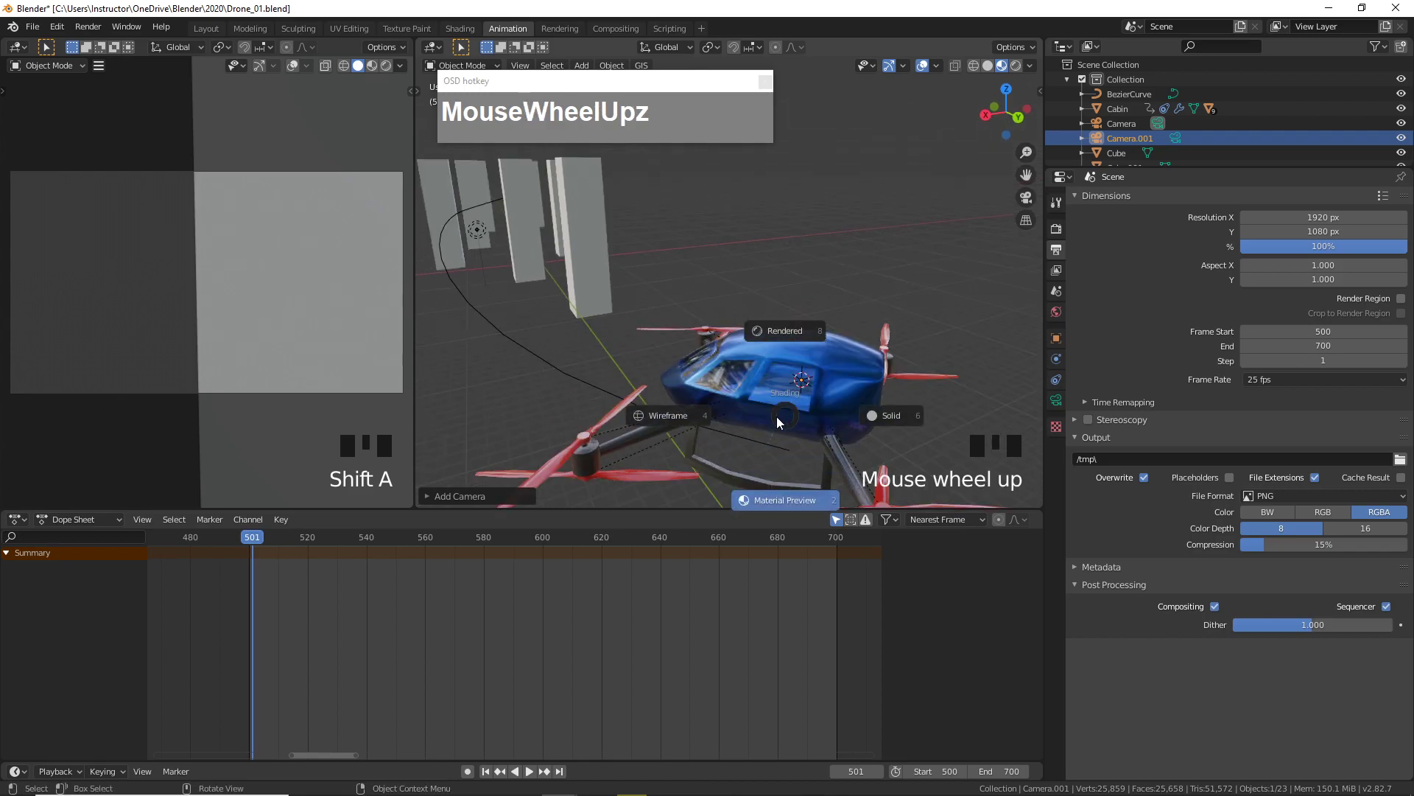
left_click(675, 418)
middle_click_drag(812, 384, 796, 348)
key("shift")
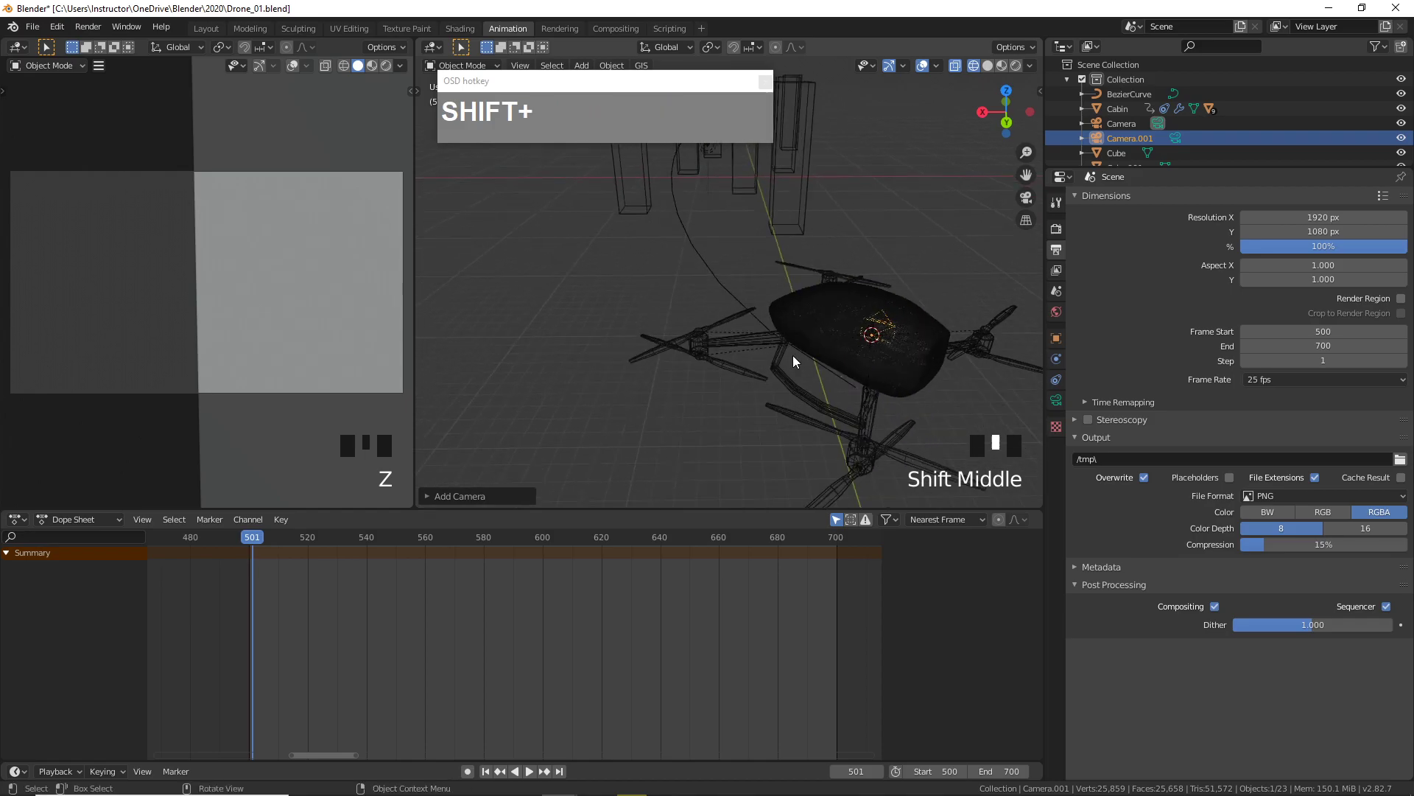
- Switch to top view and frame the new Camera.001 in the viewport
key("KP_7")
scroll(780, 333, "down", 3)
middle_click_drag(781, 333, 821, 498, "shift")
scroll(793, 278, "up", 2)
middle_click_drag(792, 279, 739, 311, "shift")
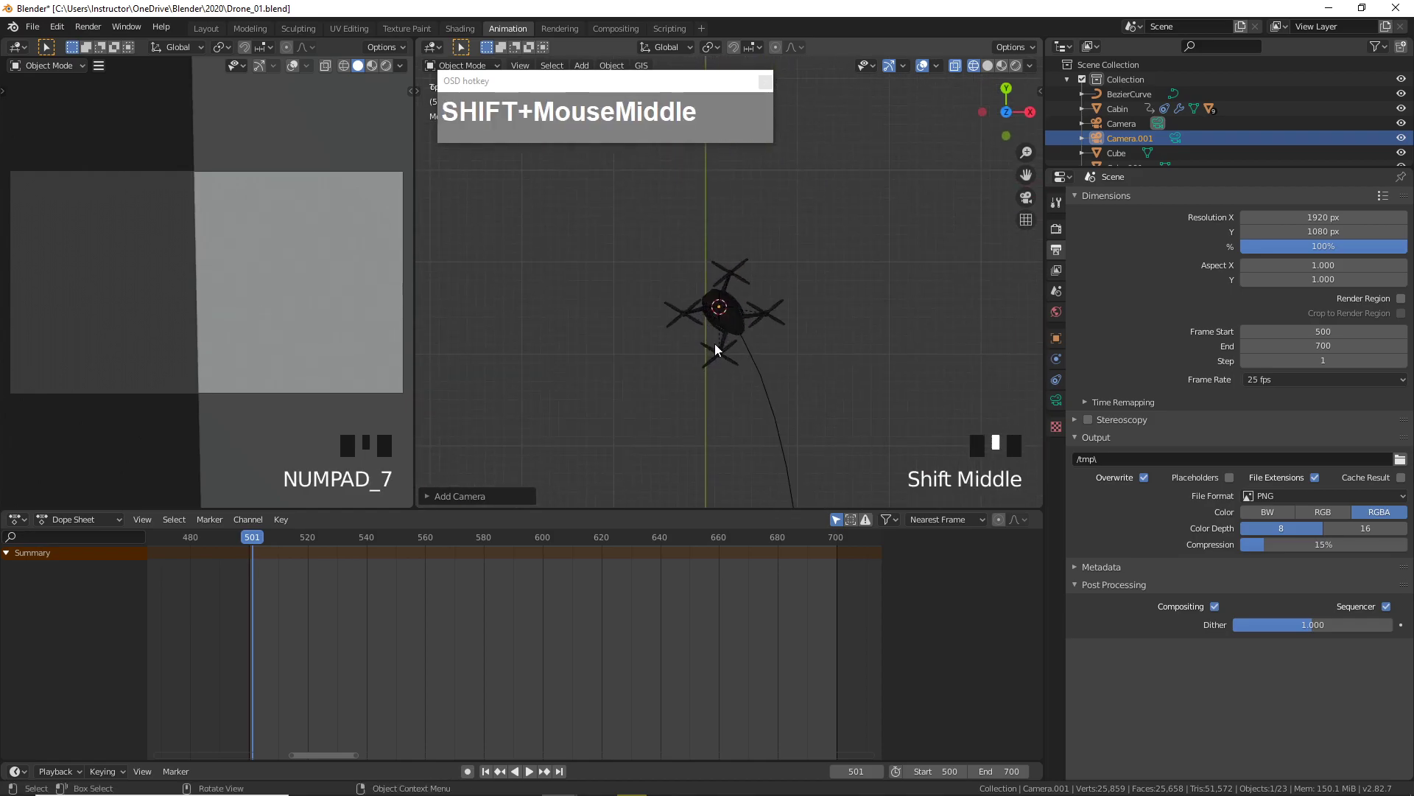
key("KP_Decimal")
scroll(724, 311, "down", 3)
scroll(784, 342, "down", 4)
scroll(750, 330, "up", 1)
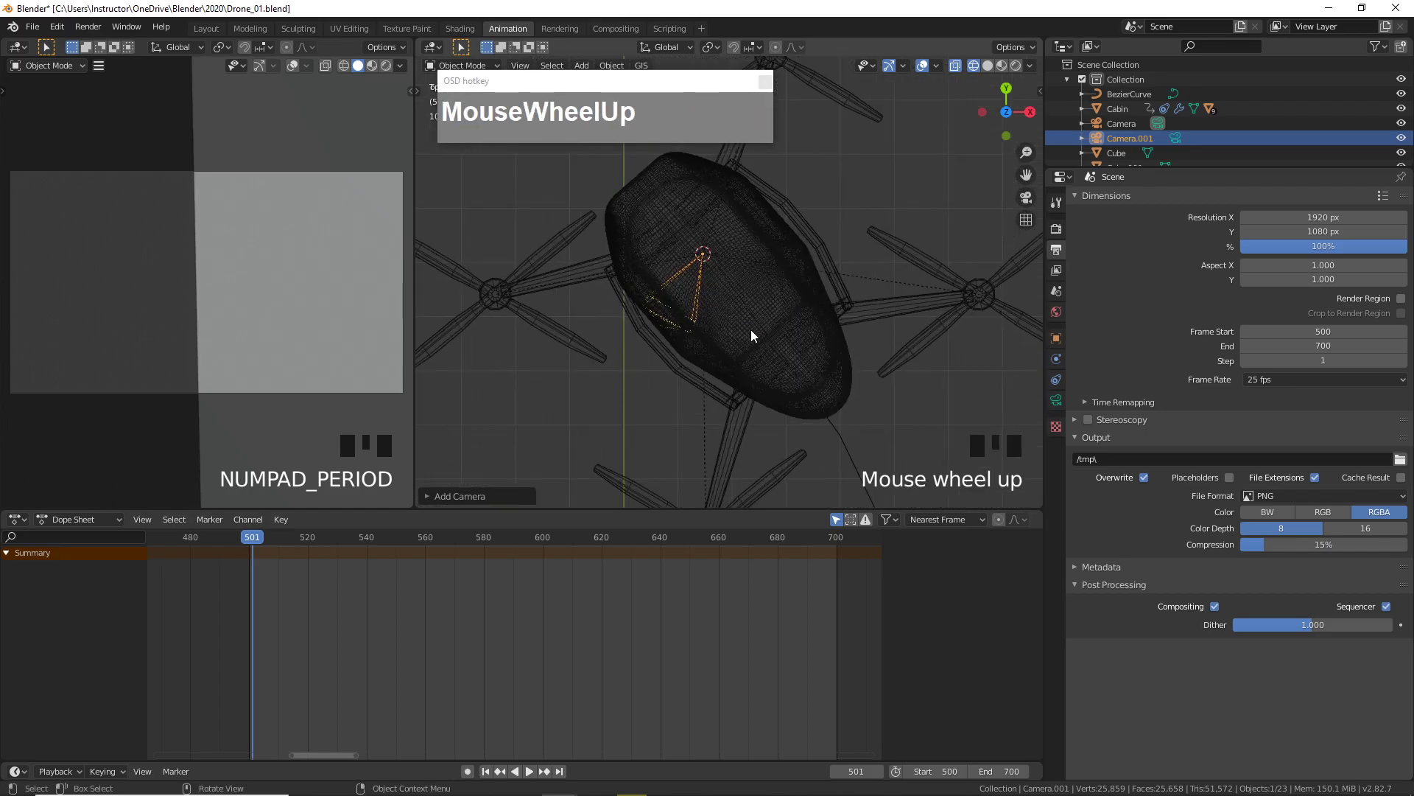
- Rotate Camera.001 inside the cabin, orbit to a side view, and begin a second rotation
key("r")
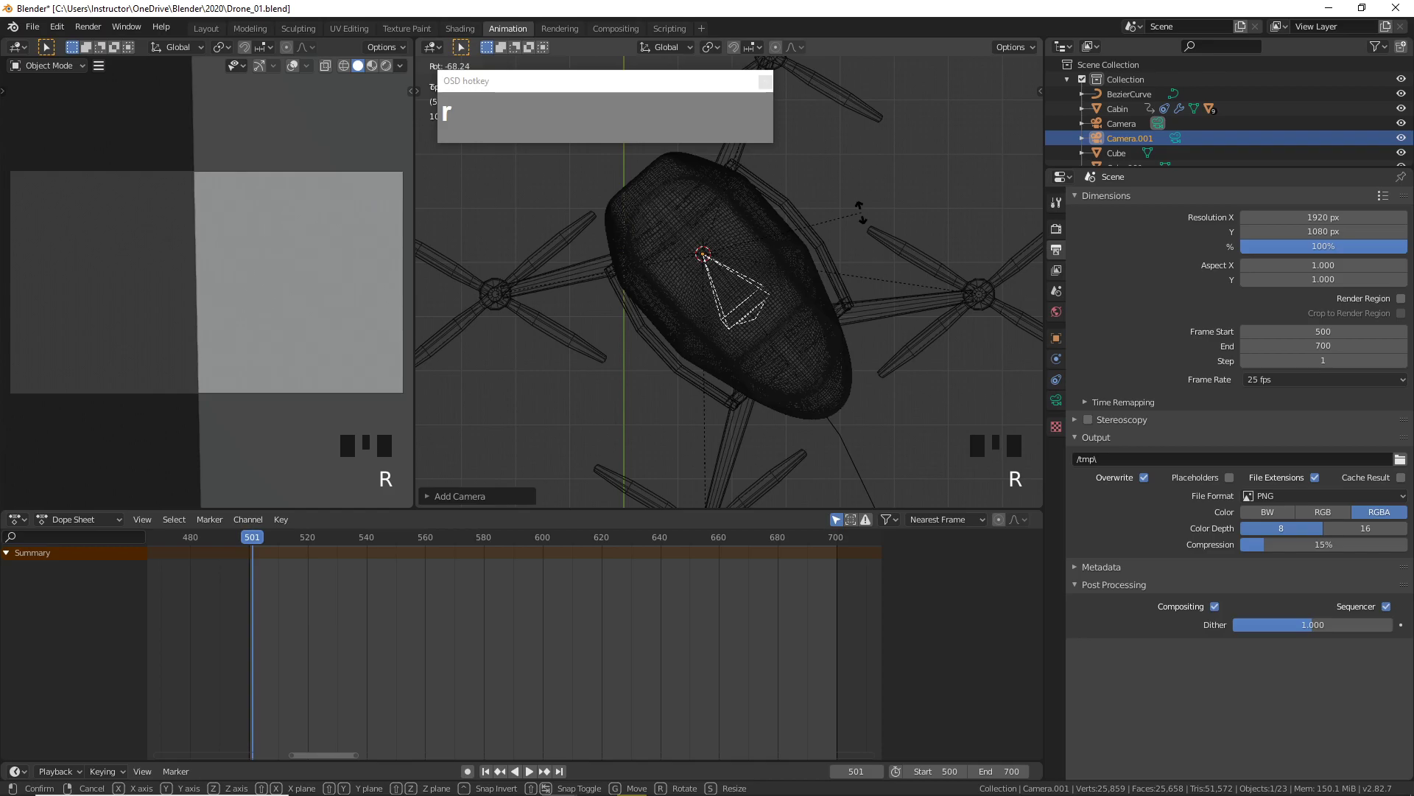
left_click(860, 212)
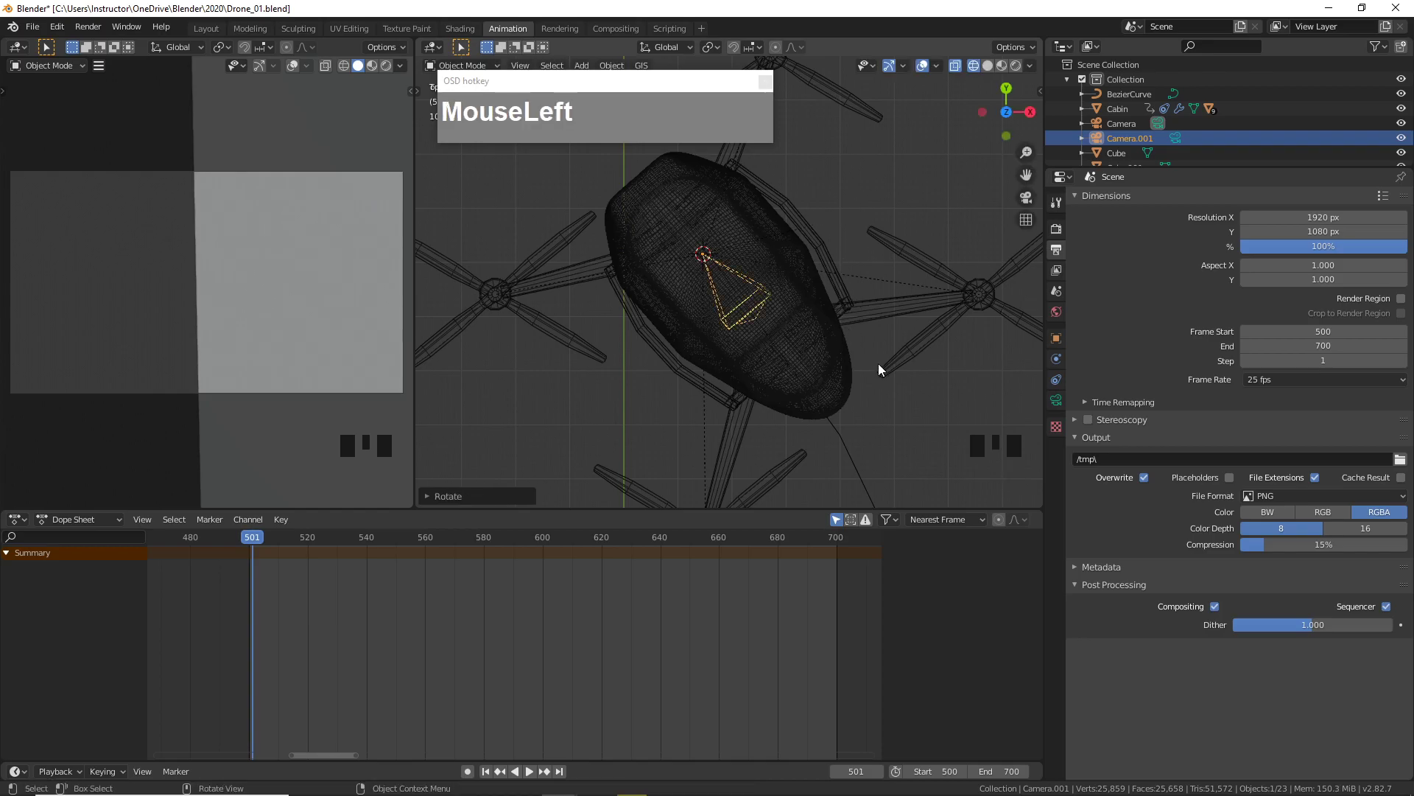
scroll(838, 332, "down", 2)
middle_click_drag(840, 331, 1024, 280)
middle_click_drag(206, 280, 253, 272)
middle_click_drag(641, 294, 822, 271)
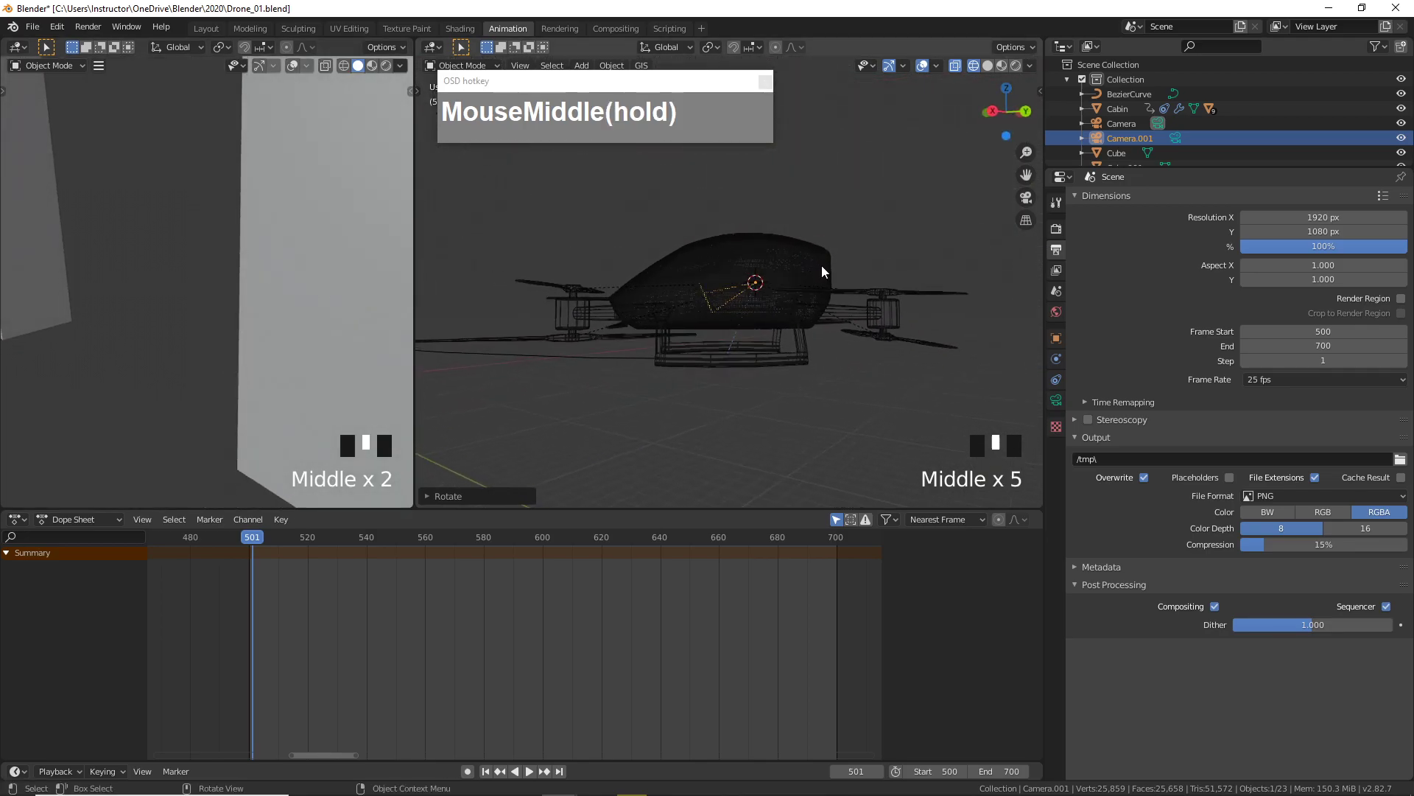
key("r")
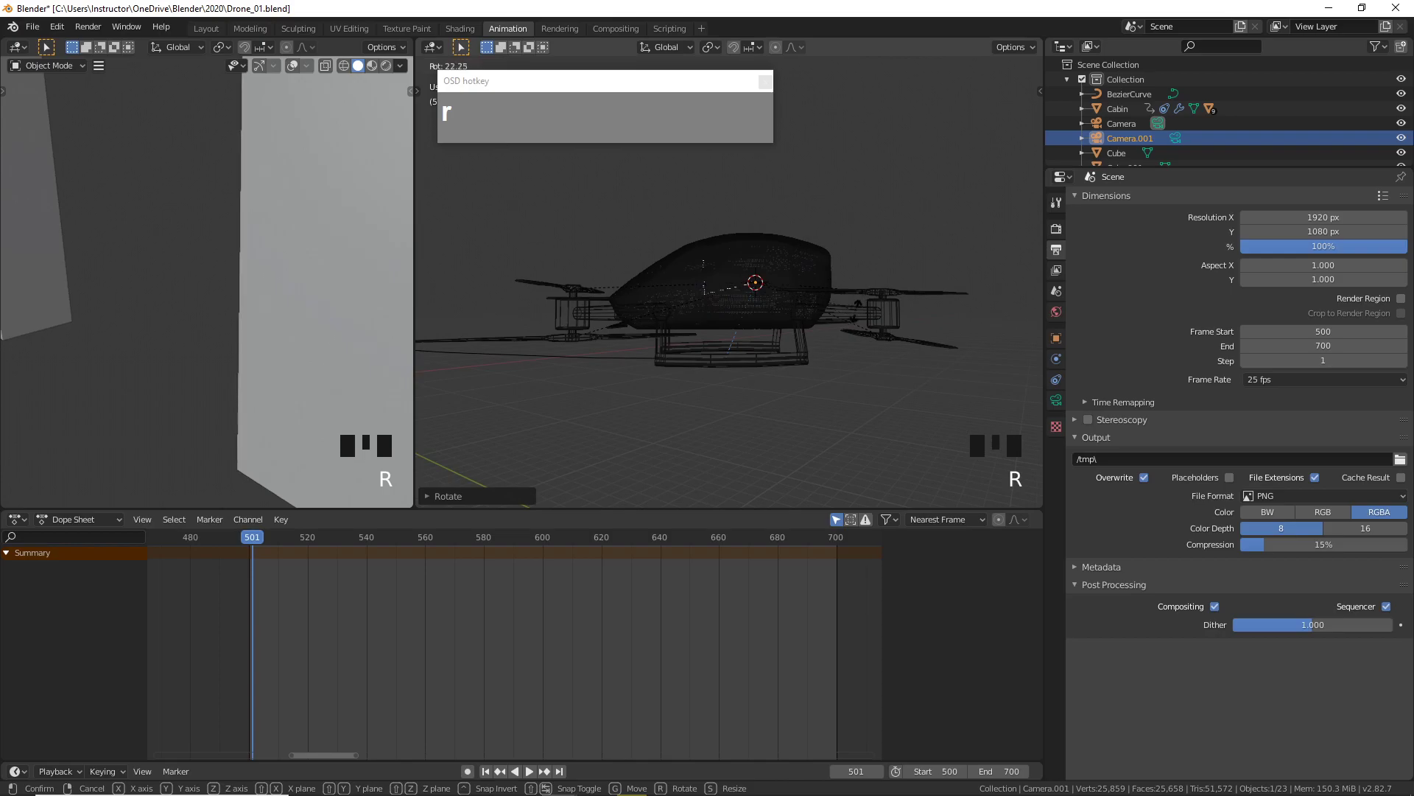
- Confirm Camera.001's second rotation and inspect the drone from the front
left_click(860, 312)
mouse_move(860, 311)
middle_mouse_down()
mouse_move(736, 316)
mouse_move(824, 304)
mouse_move(796, 325)
mouse_move(803, 342)
mouse_move(783, 301)
mouse_move(713, 302)
mouse_move(753, 312)
middle_mouse_up()
scroll(759, 312, "up", 6)
scroll(798, 302, "up", 8)
scroll(810, 301, "down", 5)
scroll(812, 299, "up", 4)
scroll(803, 295, "down", 6)
scroll(801, 326, "up", 2)
scroll(790, 302, "down", 3)
scroll(803, 297, "up", 1)
scroll(780, 299, "down", 8)
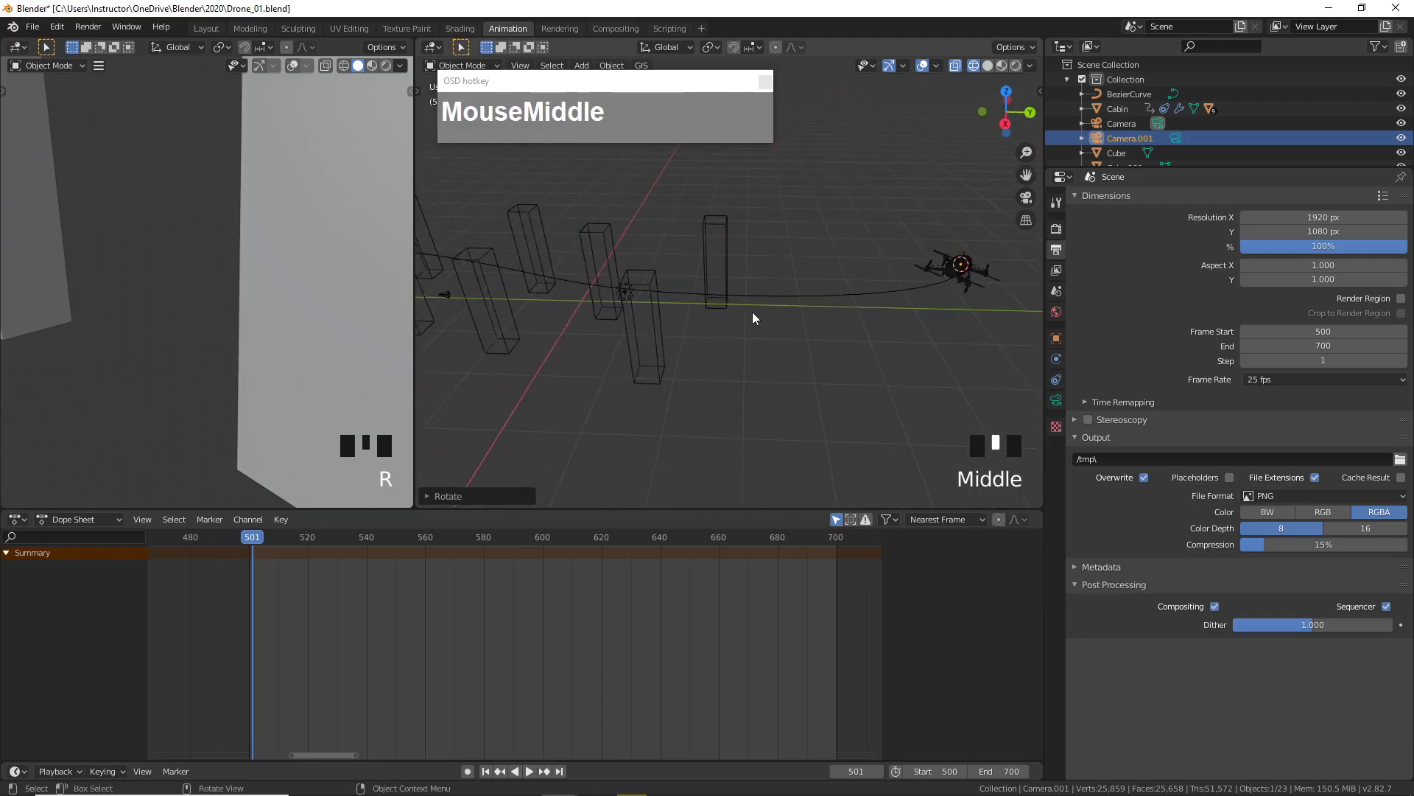
- Switch to Material Preview shading and look through the active camera
key("z")
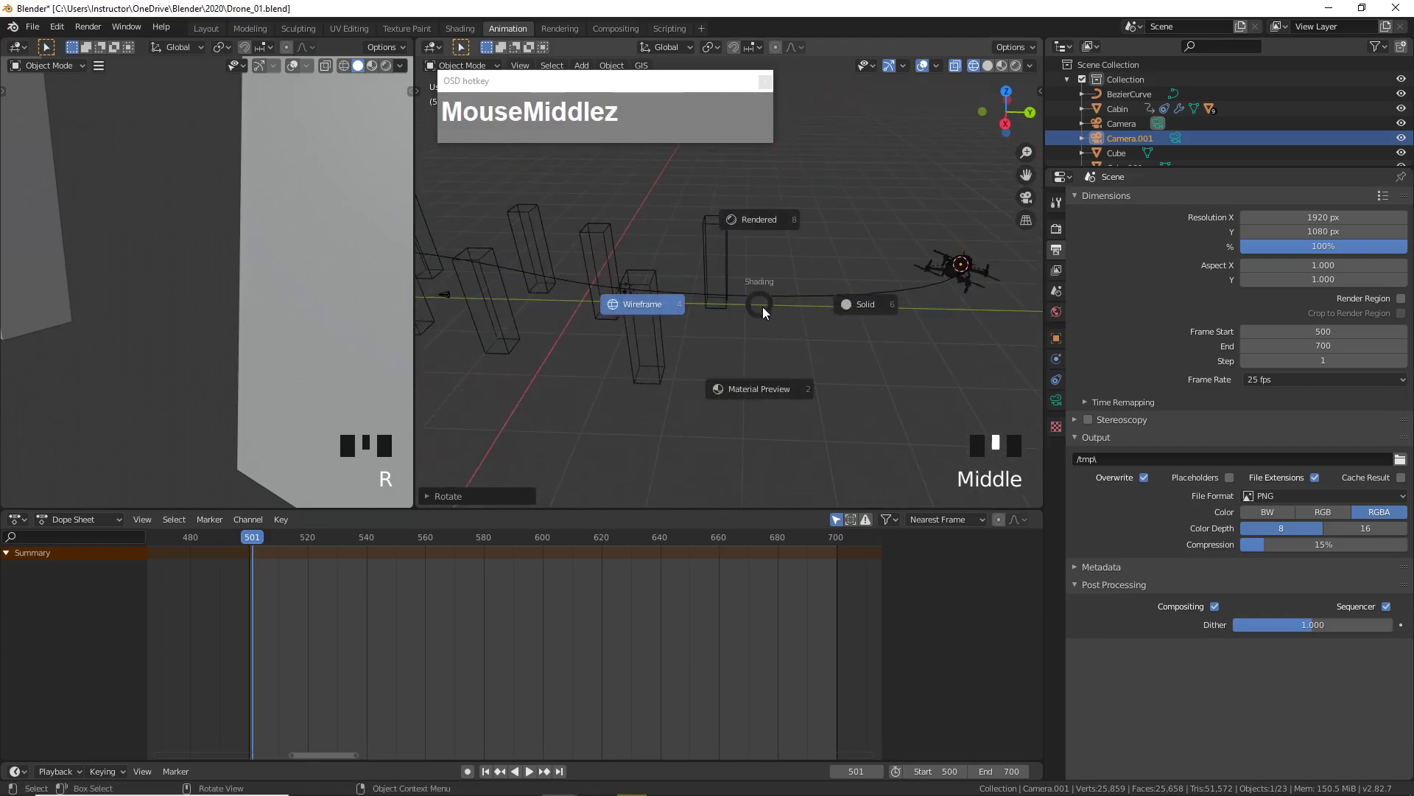
left_click(759, 383)
scroll(727, 346, "down", 3)
middle_click_drag(727, 346, 745, 354)
scroll(729, 351, "up", 1)
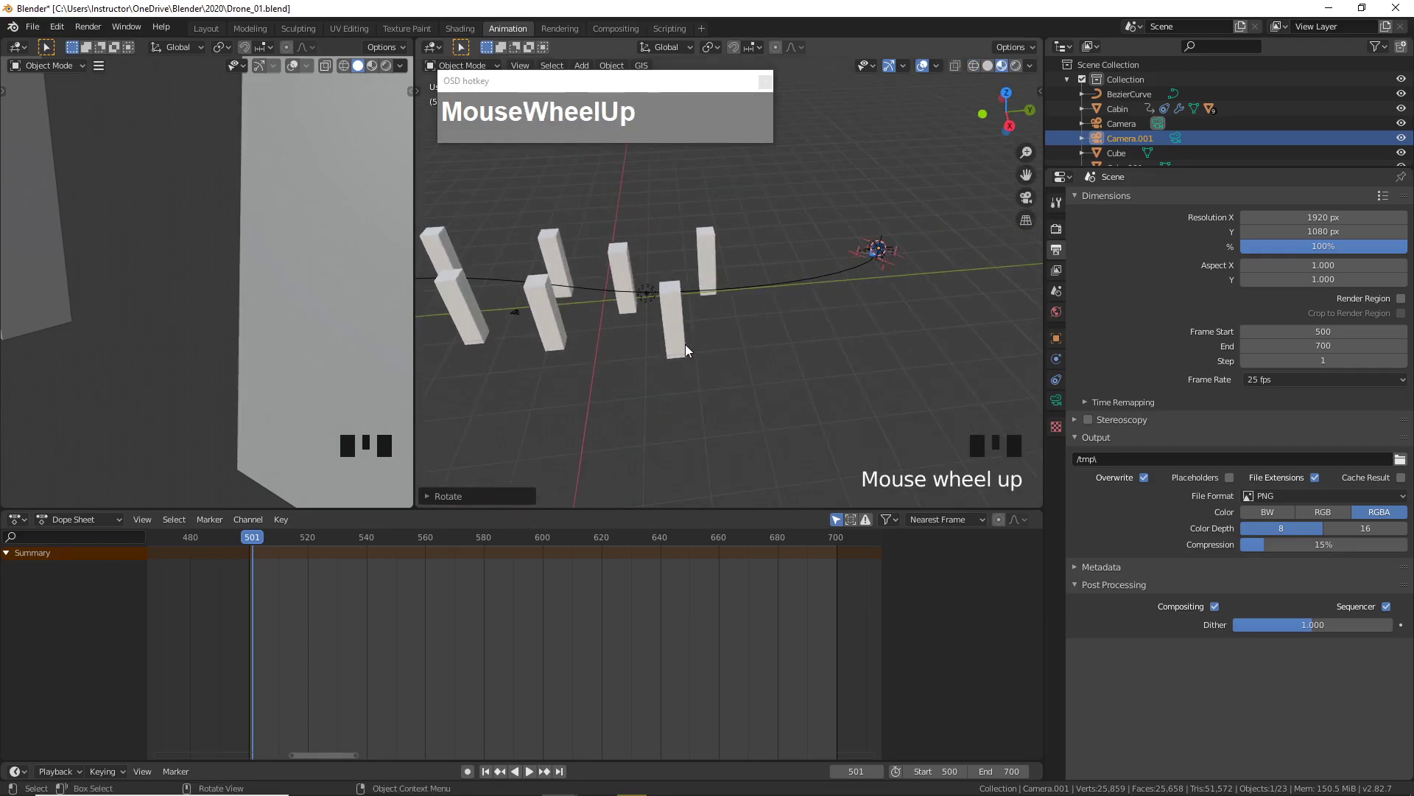
key("KP_0")
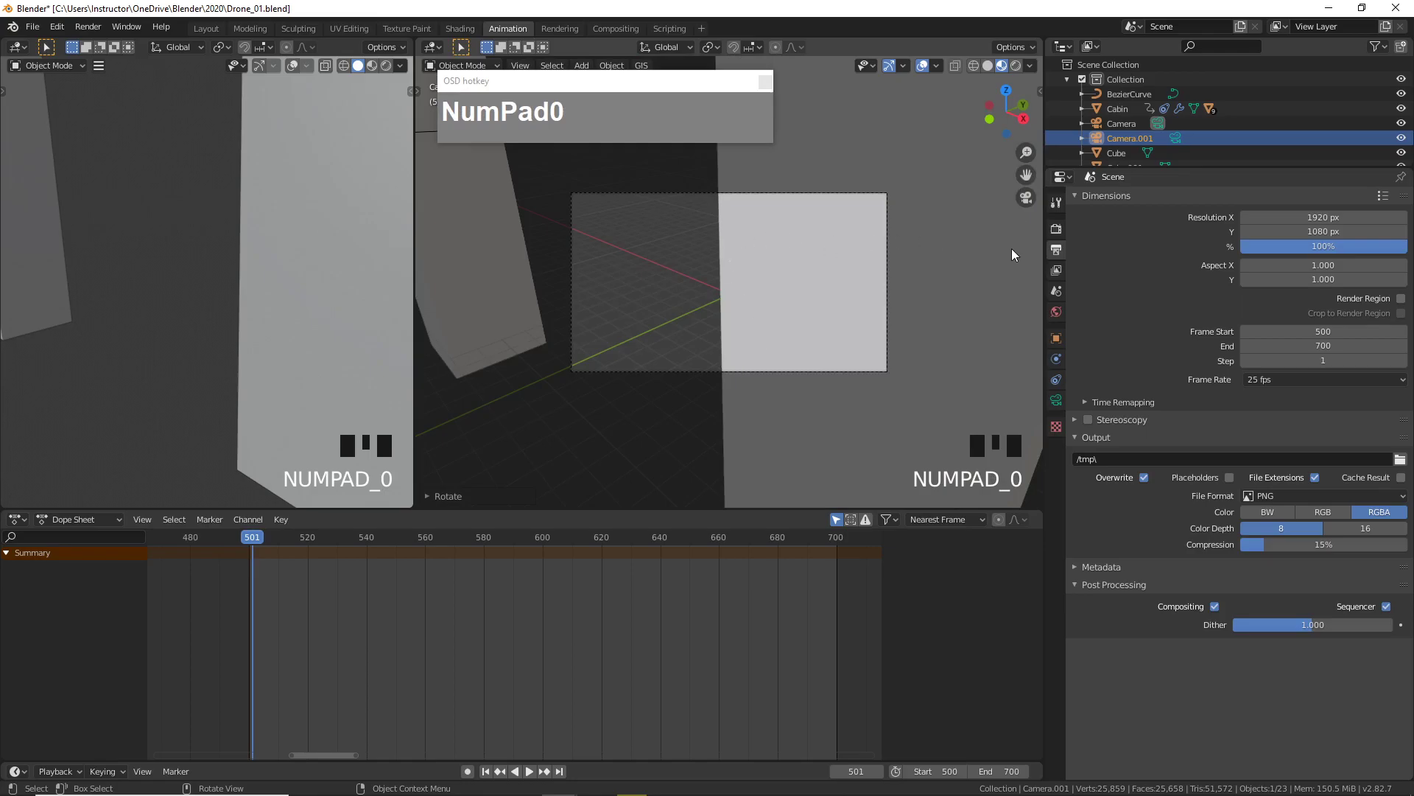
- Enable Lock Camera to View in the sidebar and frame the pillars and flight path
key("n")
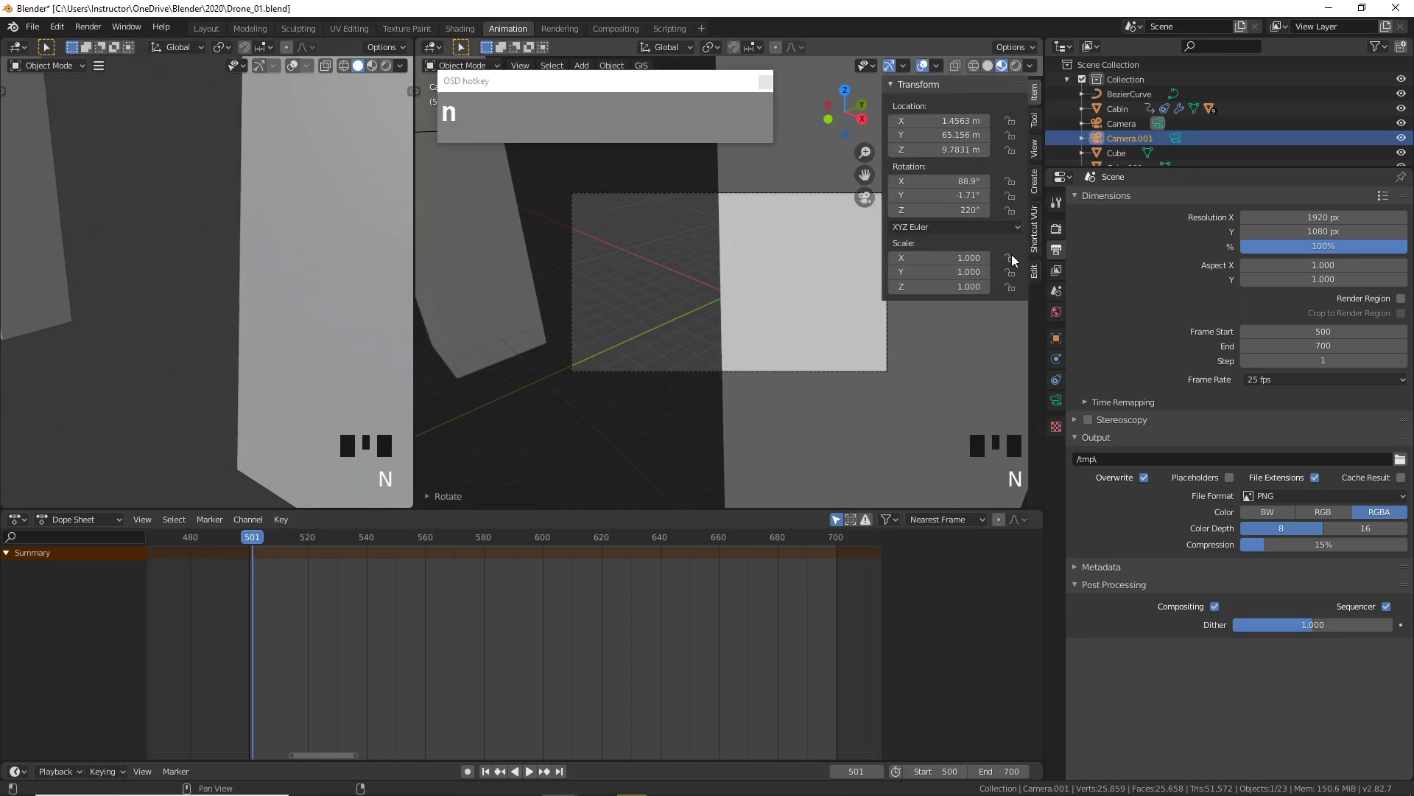
left_click(1035, 148)
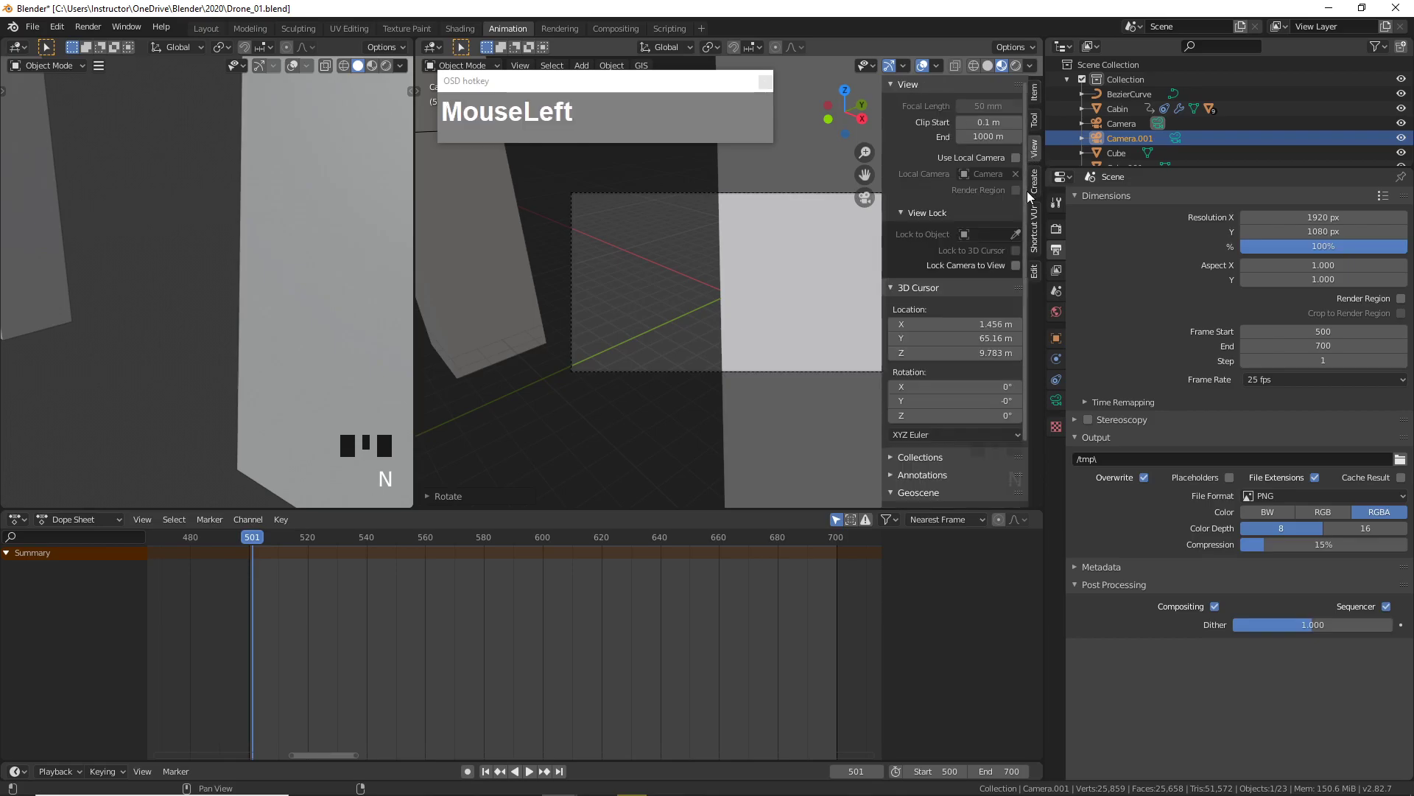
left_click(1017, 265)
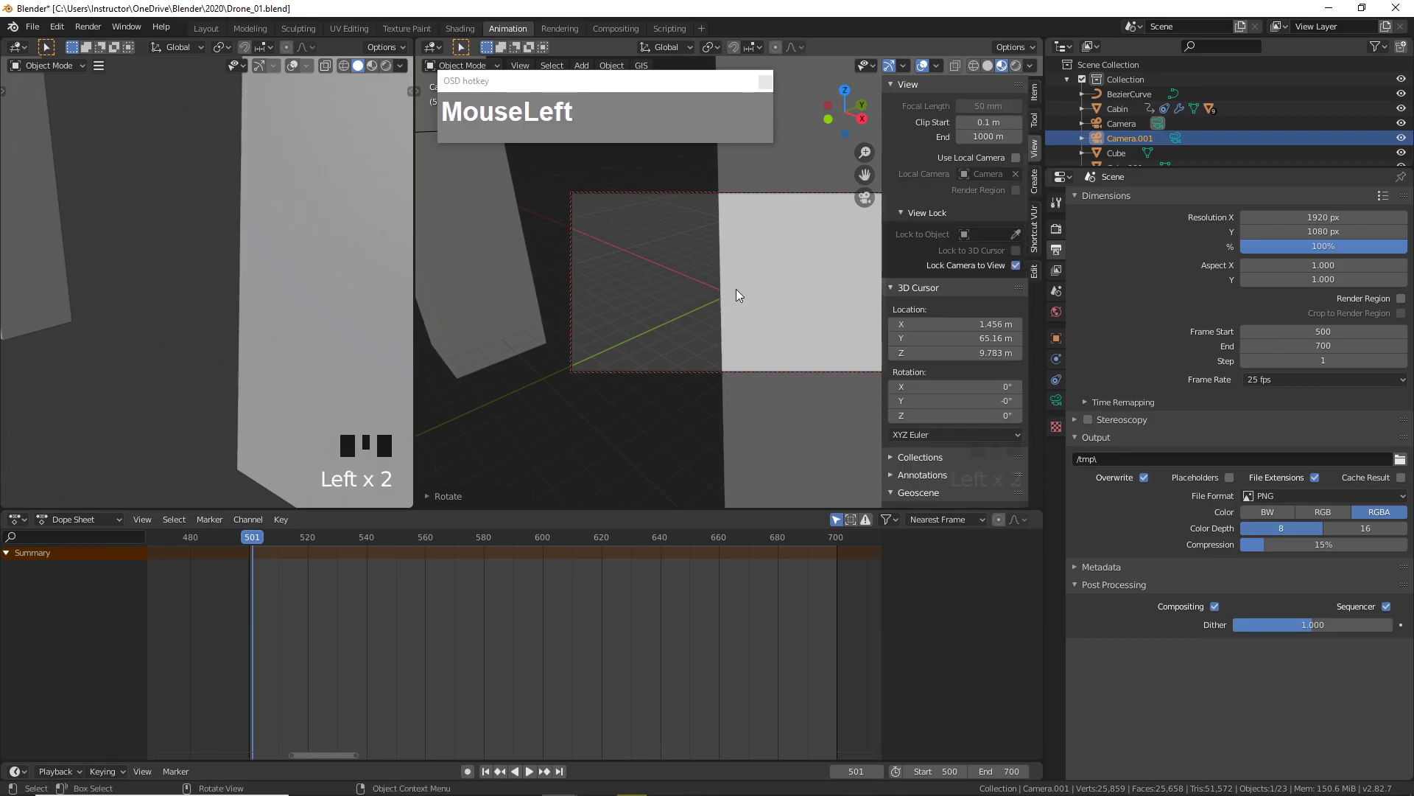
scroll(751, 284, "down", 4)
scroll(797, 271, "up", 1)
scroll(793, 268, "up", 1)
middle_click_drag(776, 260, 678, 303, "shift")
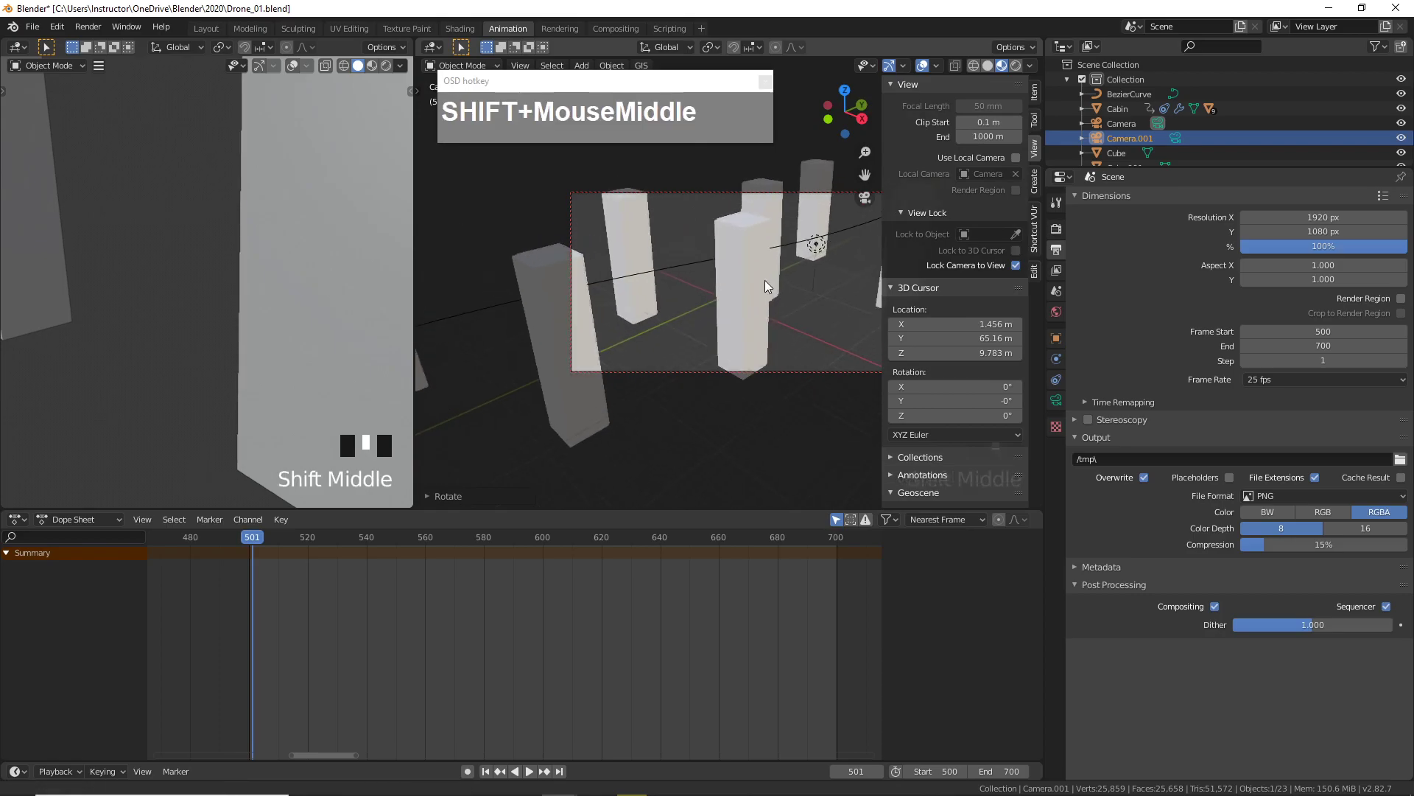
scroll(741, 289, "down", 1)
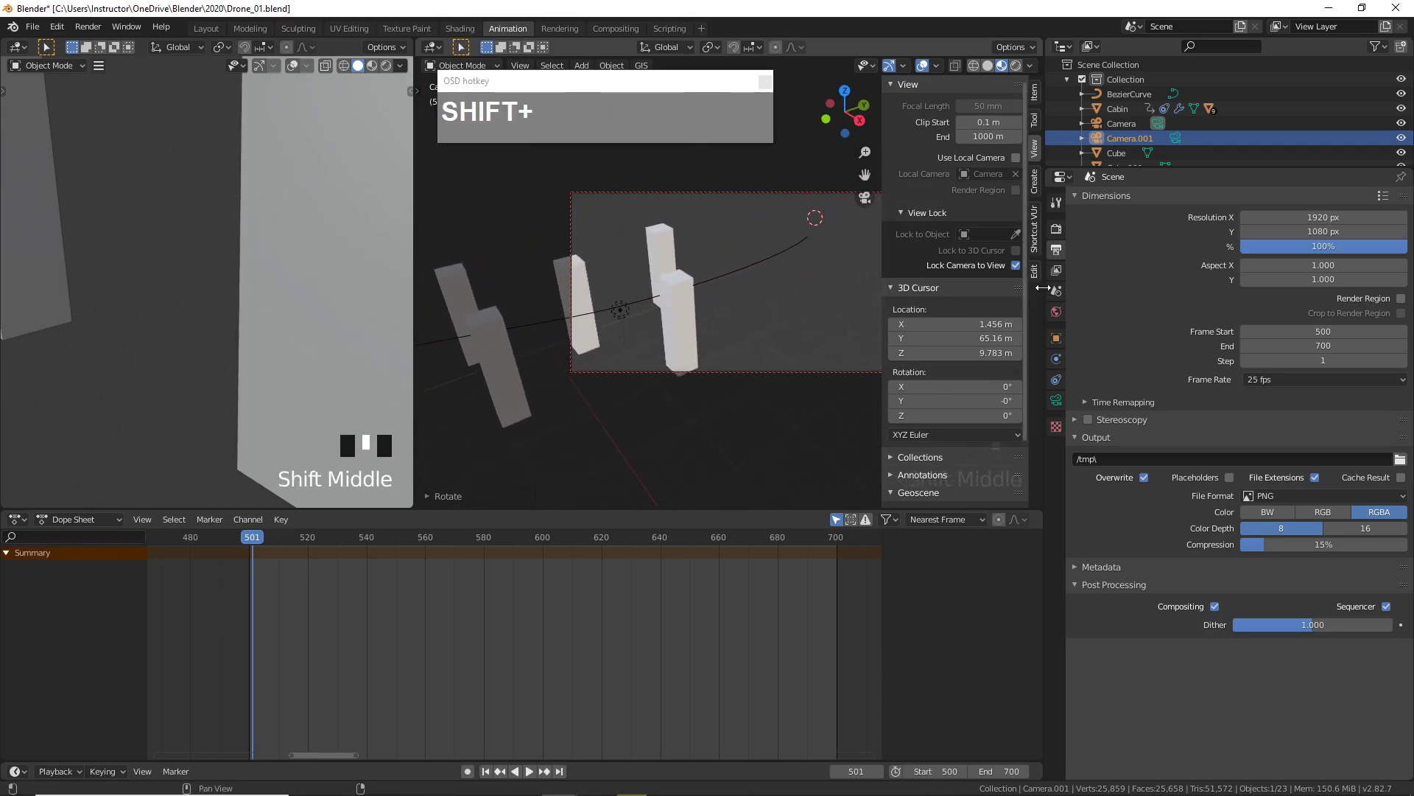
- Set the viewport clip end to 1000000 m and recheck the camera shot
left_click(987, 123)
left_click(985, 138)
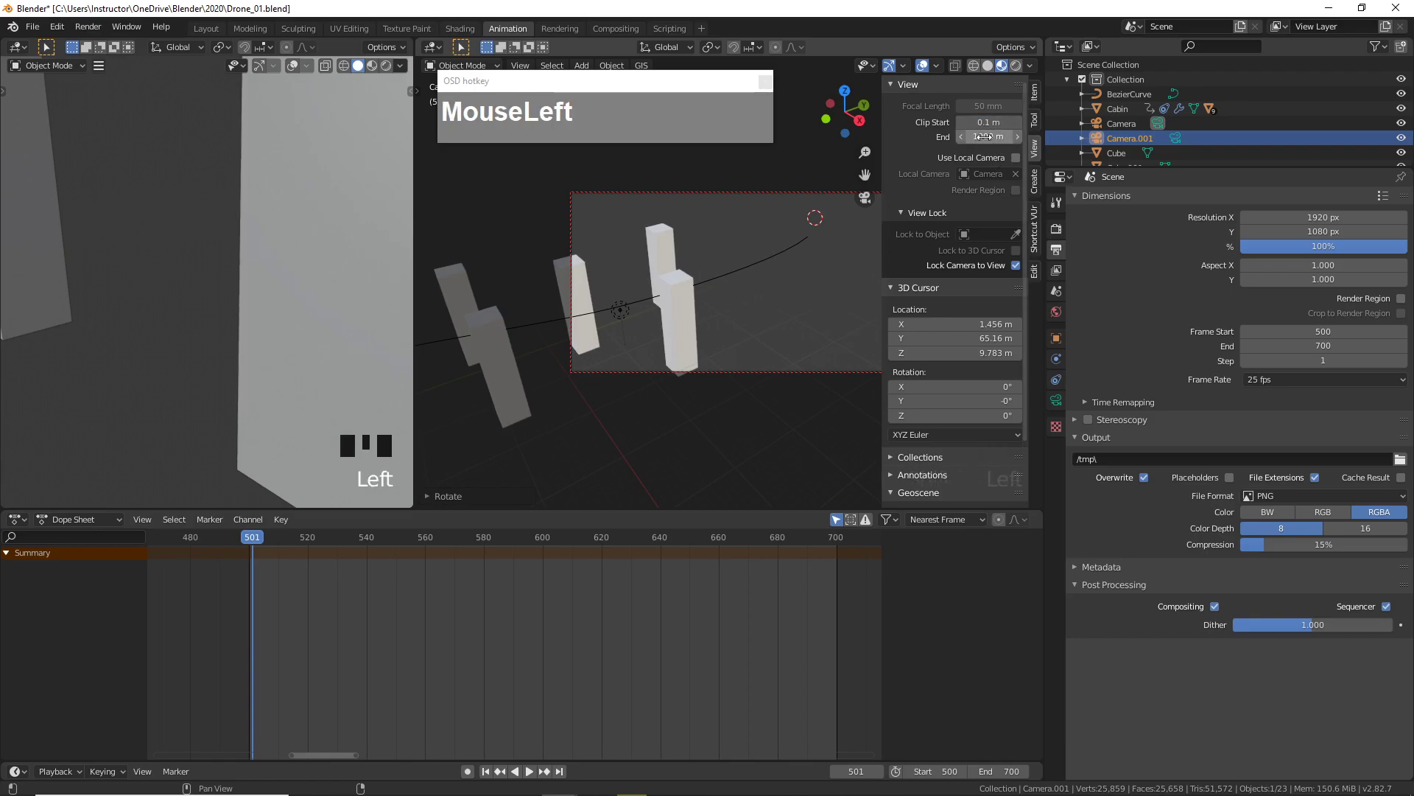
left_click(985, 137)
type("1000000")
key("Return")
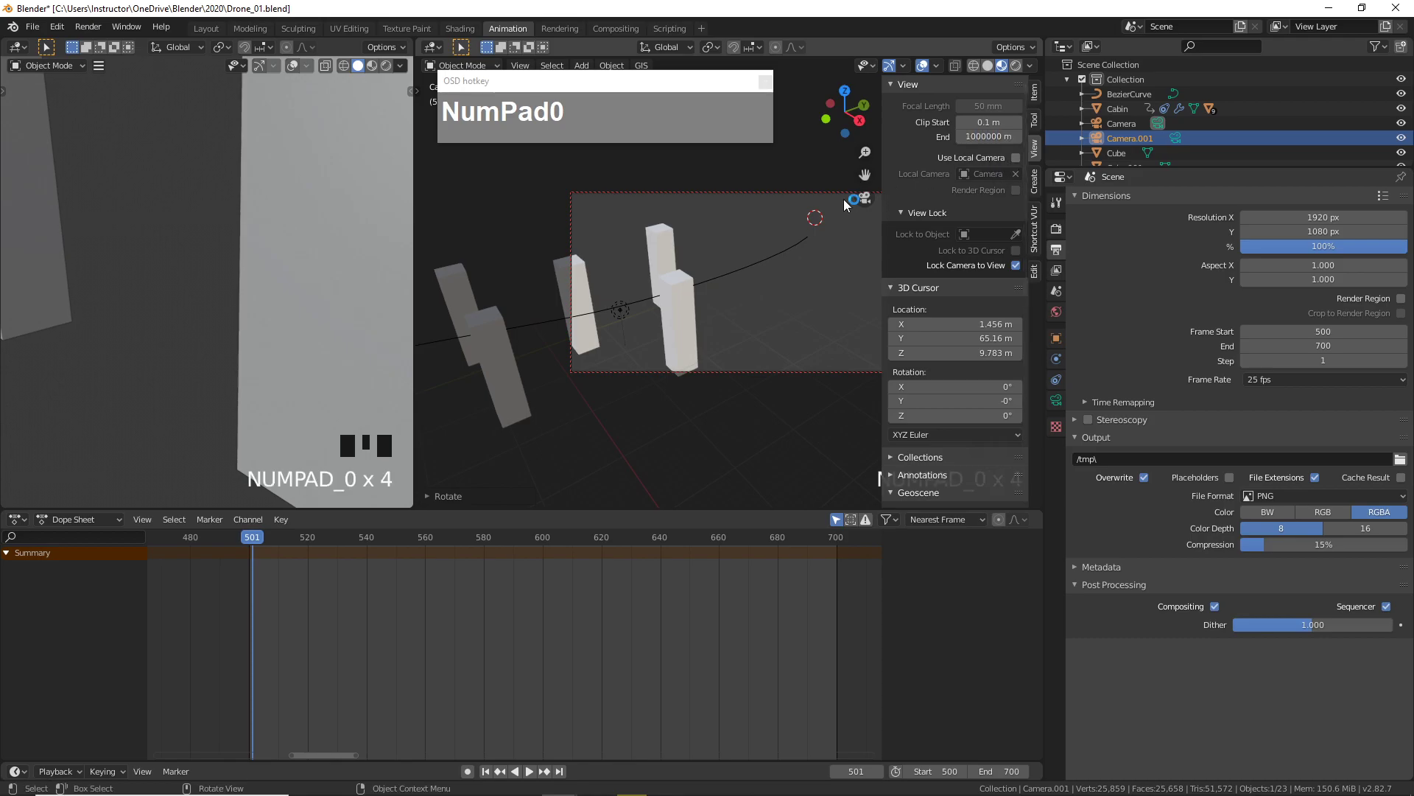
middle_click(789, 272)
middle_click_drag(788, 272, 762, 289)
scroll(760, 290, "up", 2)
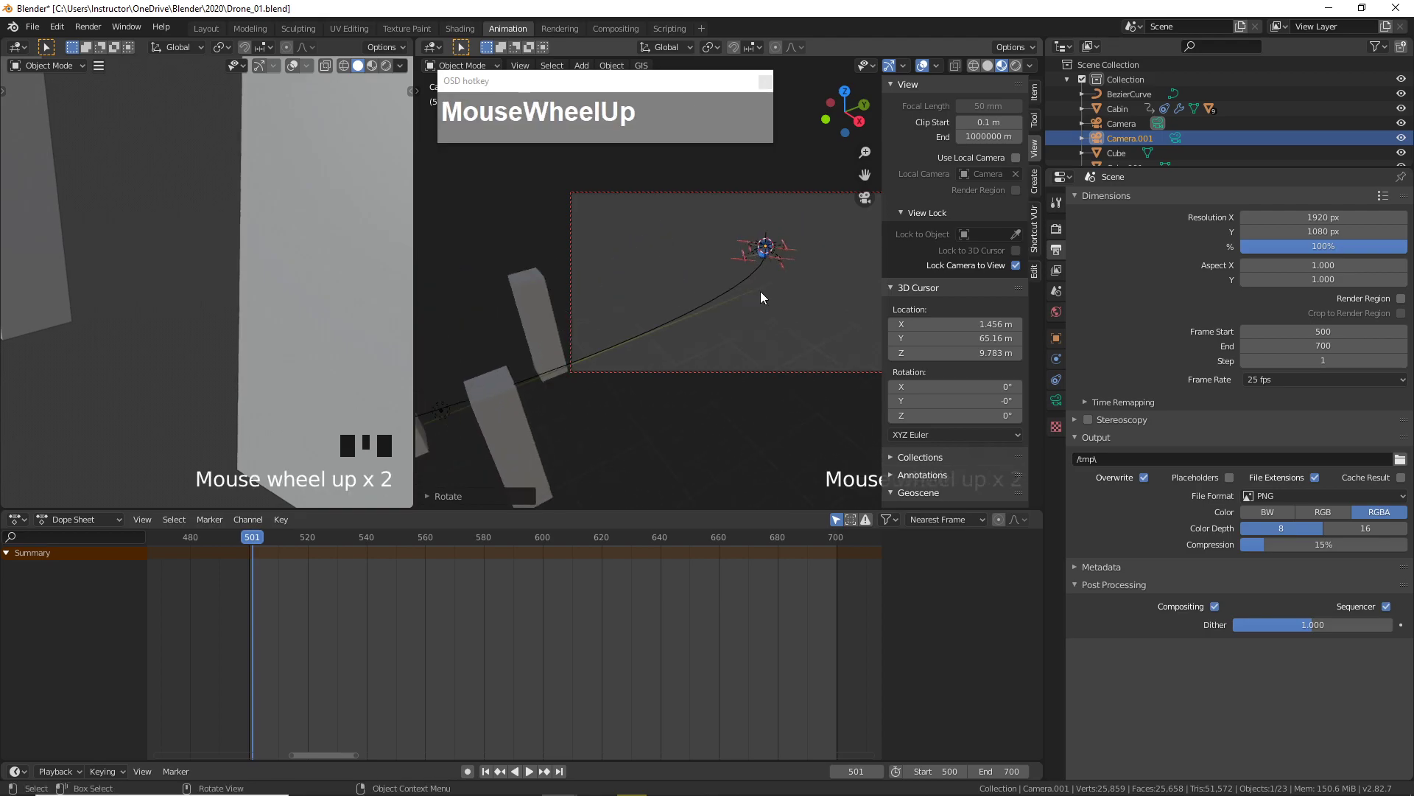
scroll(758, 293, "down", 3)
scroll(758, 293, "down", 2)
scroll(758, 293, "up", 3)
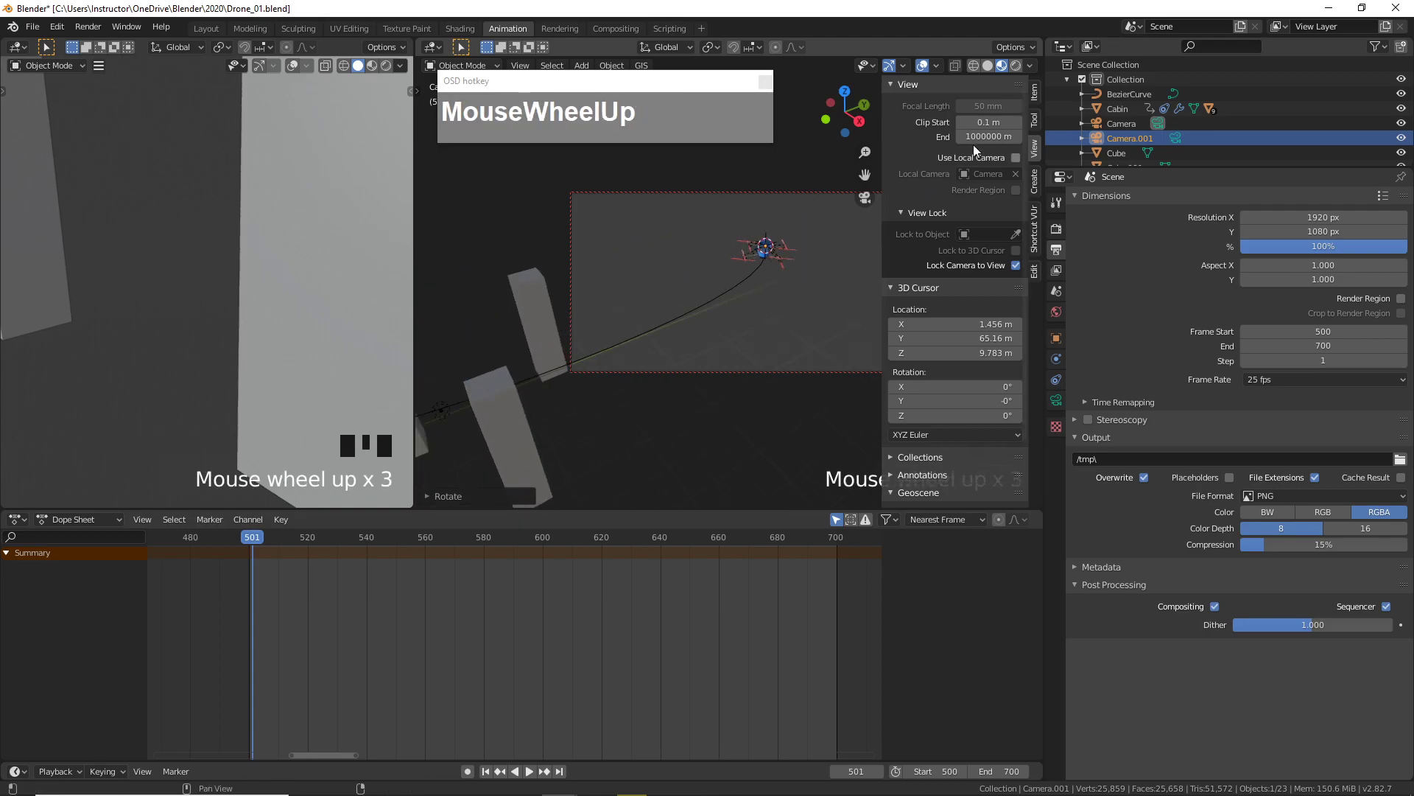
- Change the clip start to 0.01 m and orbit around the drone to check
left_click(984, 123)
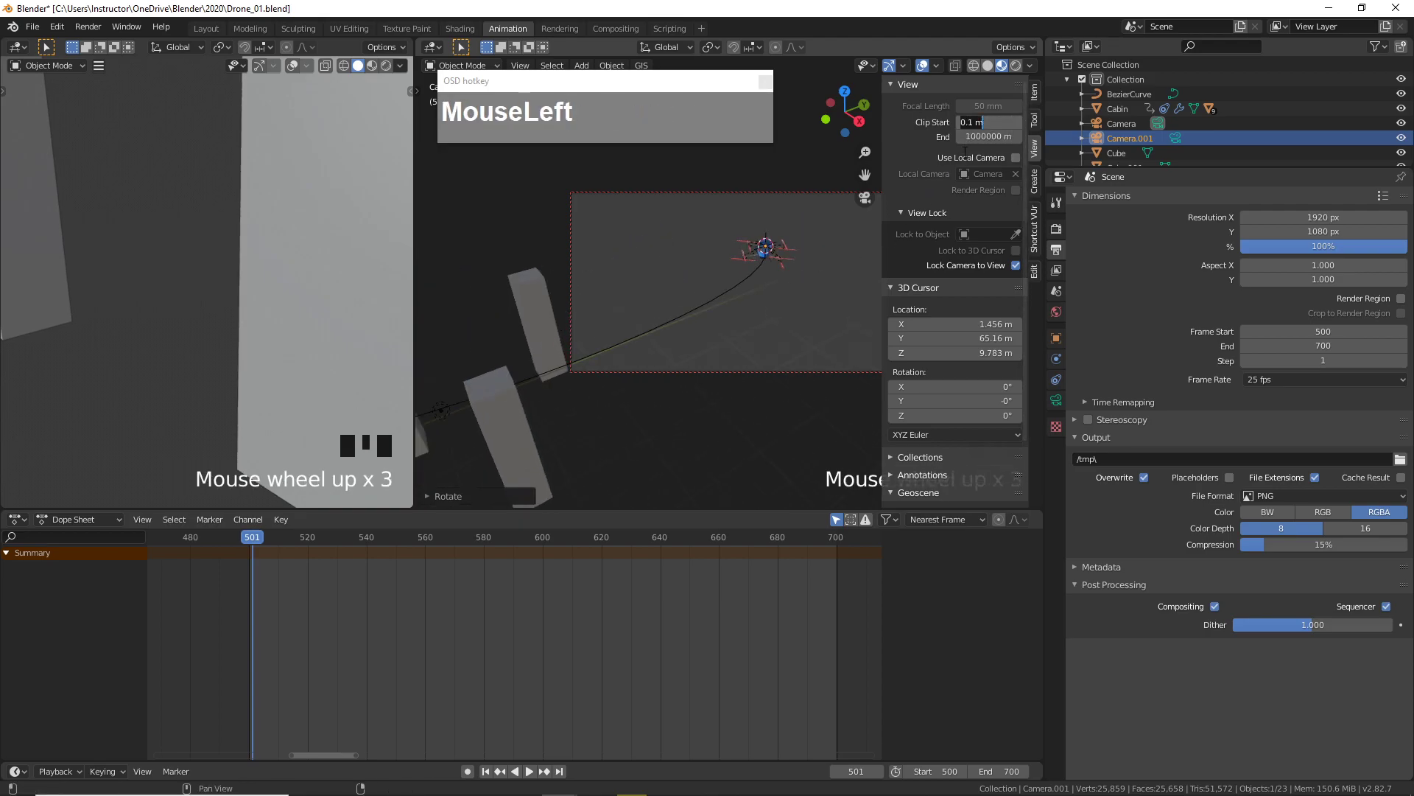
type("0.01")
key("Return")
scroll(736, 291, "up", 2)
scroll(780, 299, "down", 4)
middle_click_drag(779, 299, 811, 263)
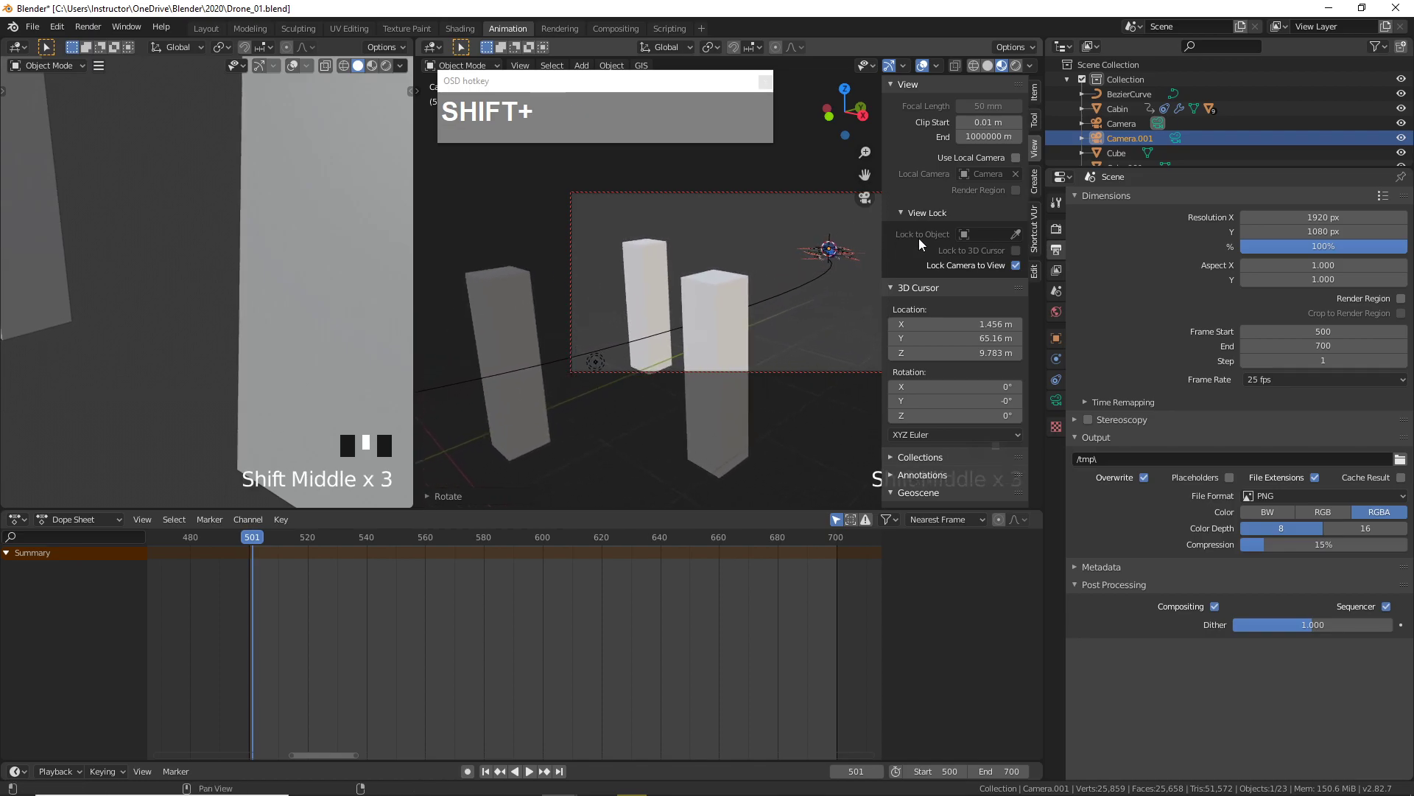
- Toggle Lock Camera to View off and back on, then hide the sidebar
key("n")
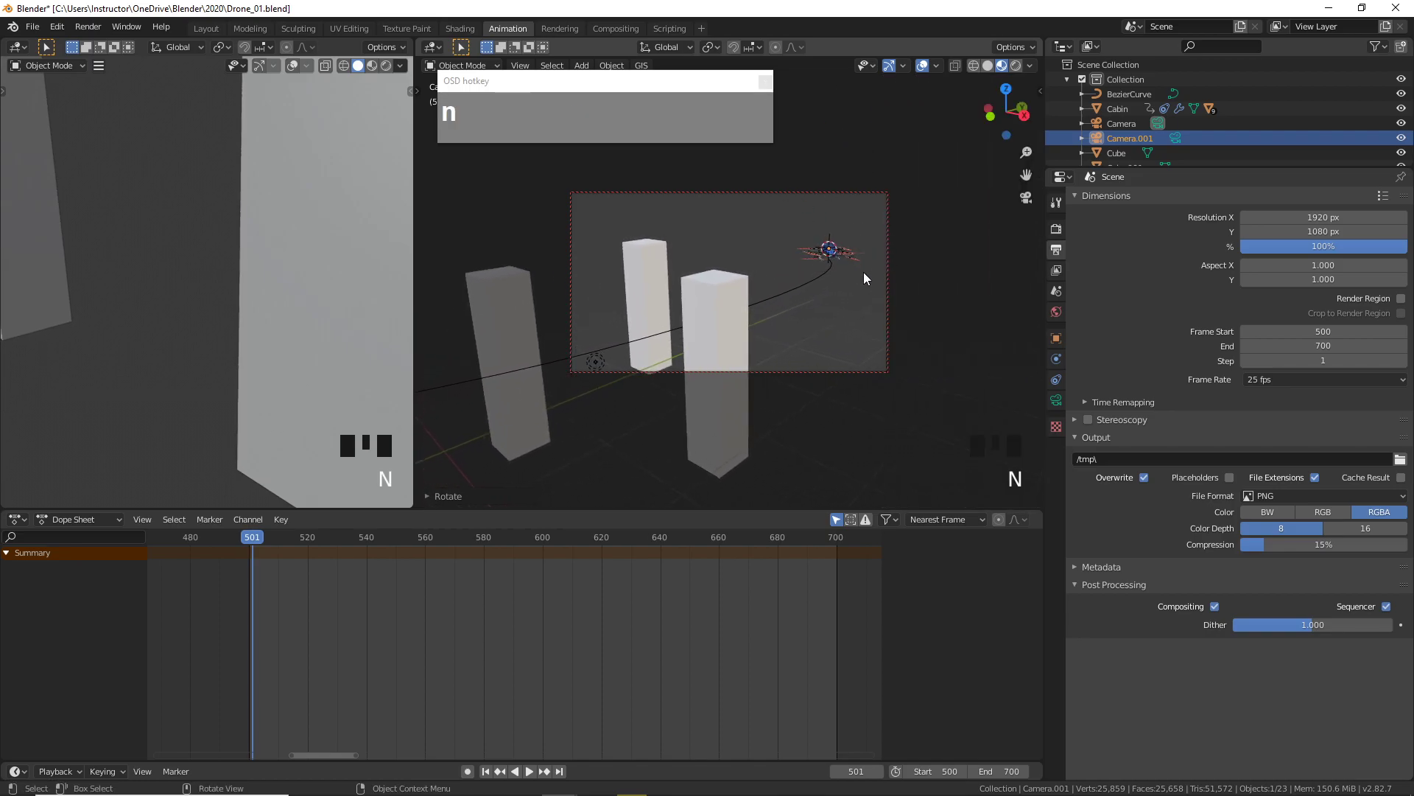
scroll(894, 306, "up", 2)
scroll(895, 308, "down", 3)
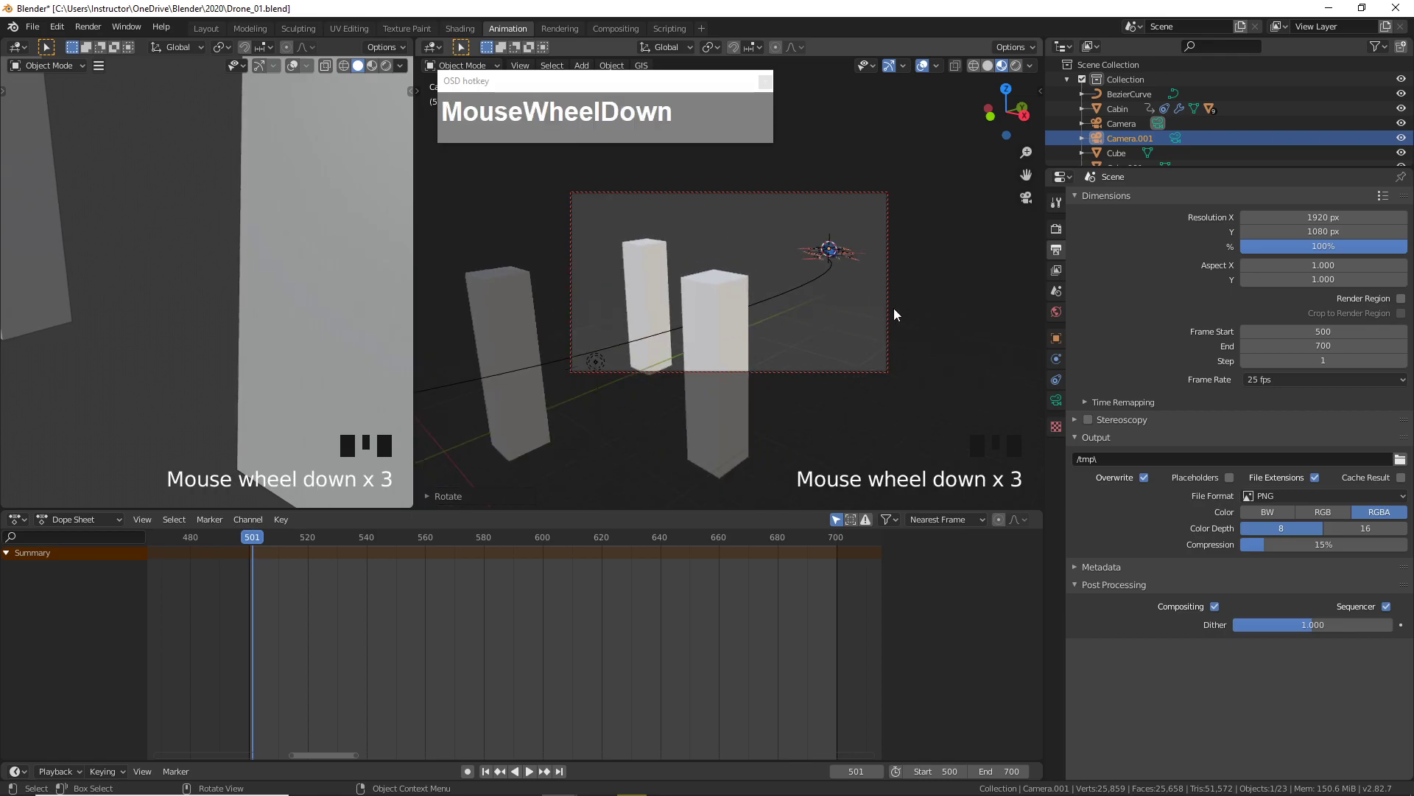
scroll(892, 306, "up", 2)
key("n")
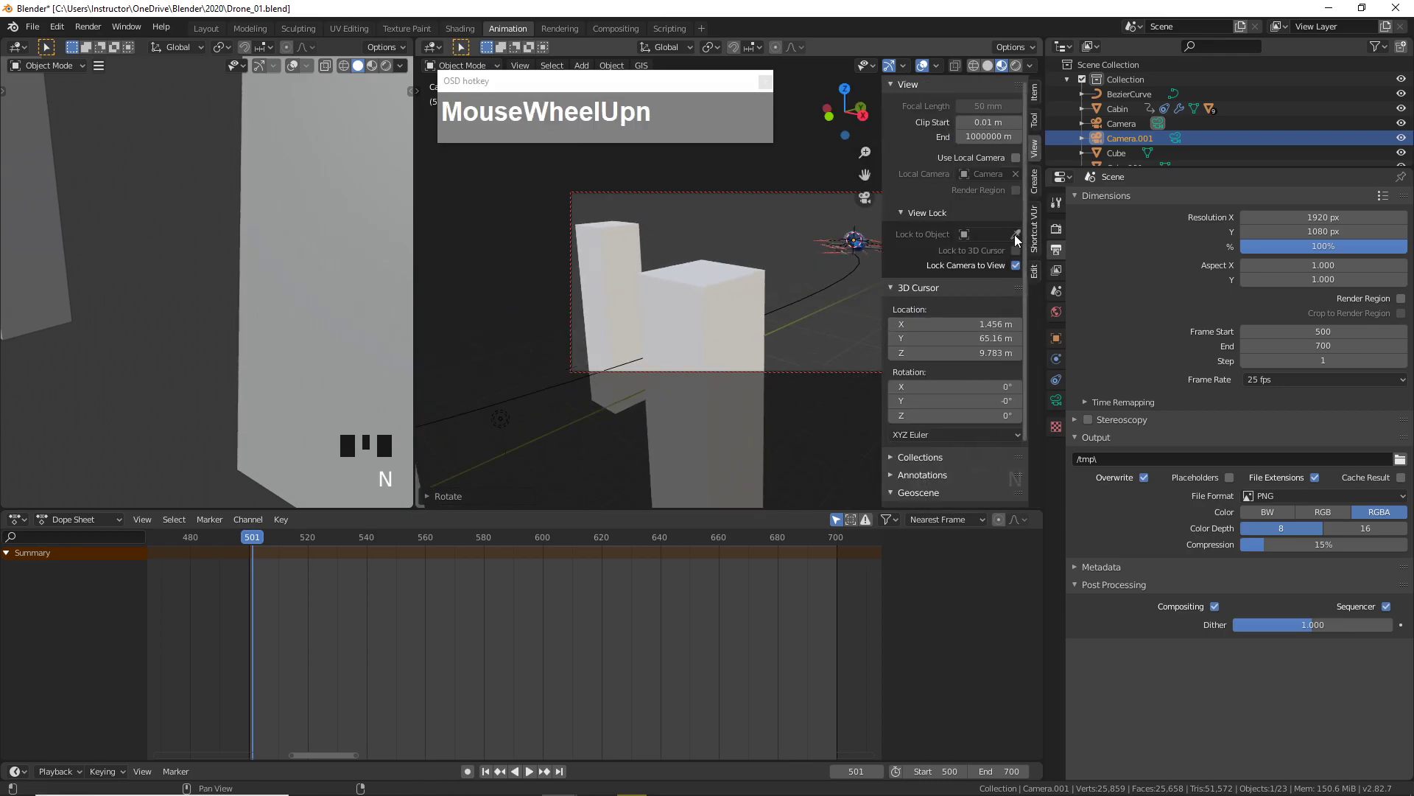
left_click(1017, 265)
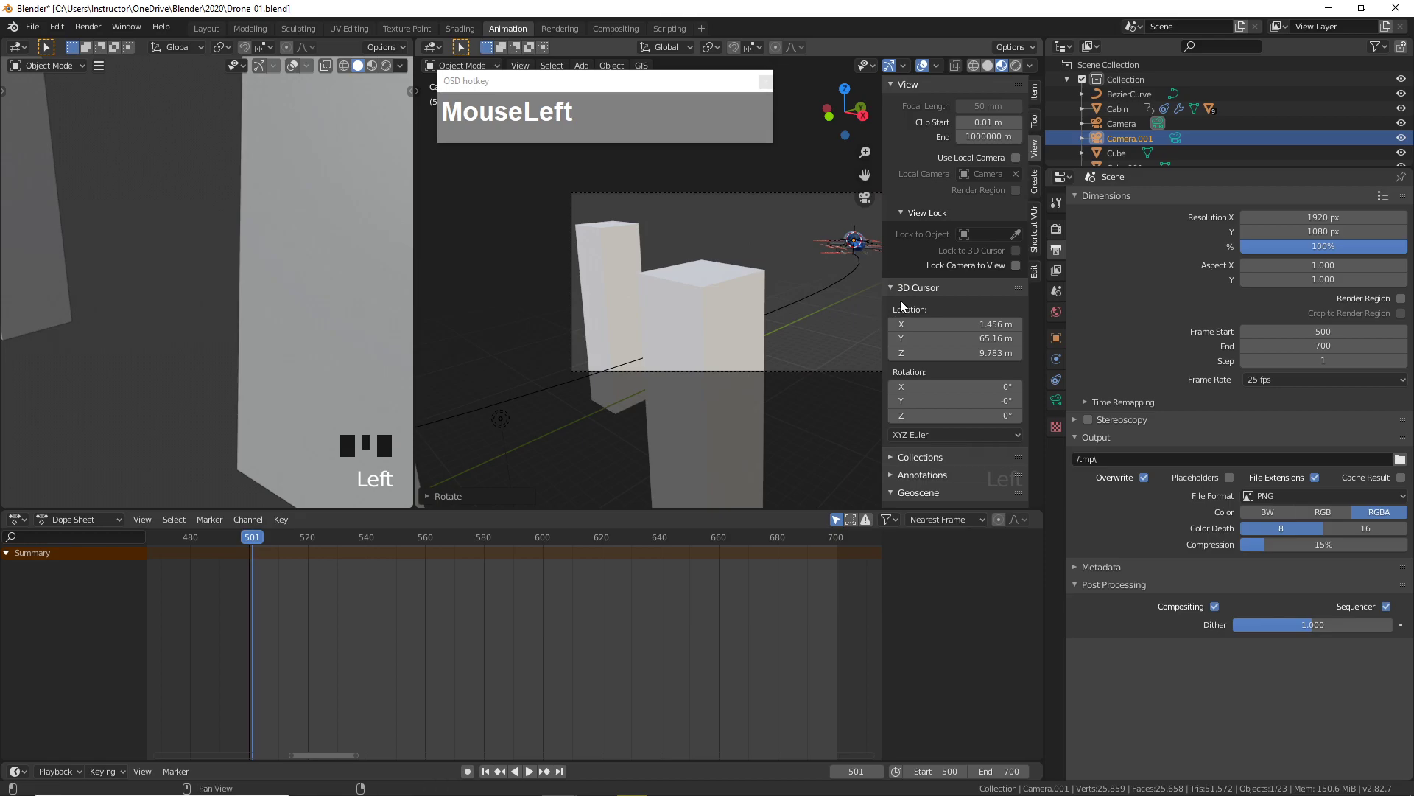
key("n")
scroll(932, 311, "up", 2)
scroll(931, 310, "up", 1)
key("n")
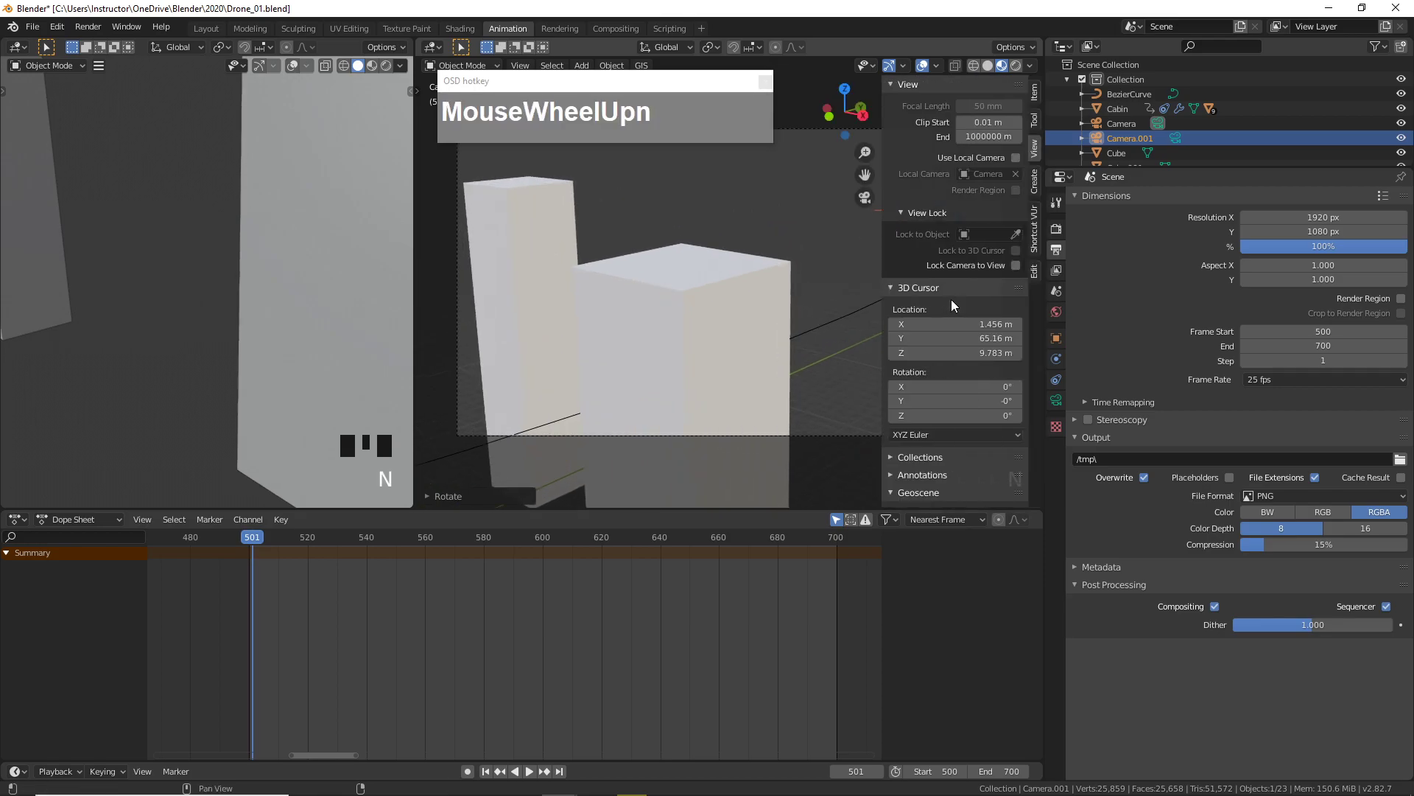
left_click(1016, 265)
key("n")
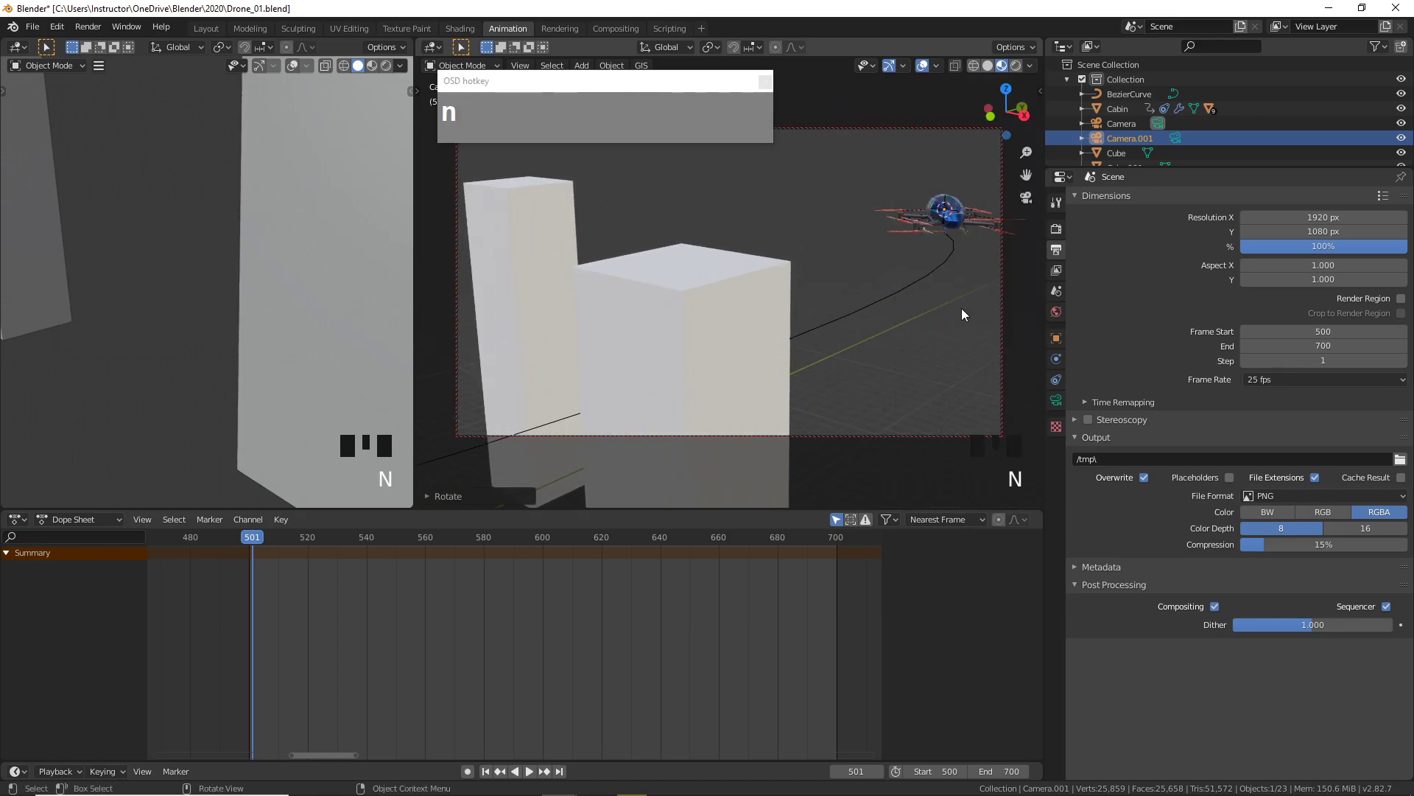
- Reframe the camera shot, preview the motion, park at frame 500, and enlarge the timeline
left_click_drag(696, 109, 411, 109)
middle_click_drag(806, 361, 843, 356)
scroll(813, 358, "down", 2)
scroll(845, 360, "down", 2)
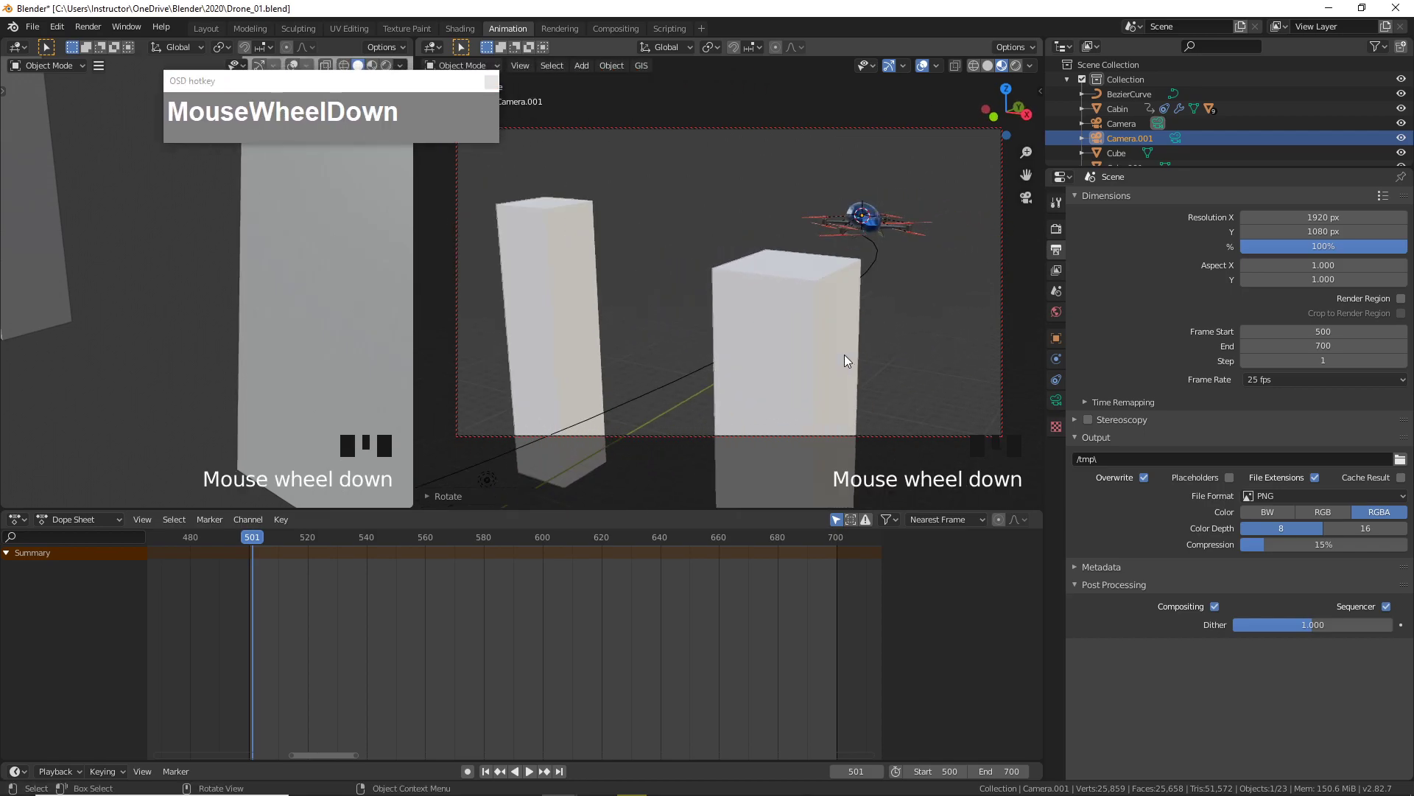
mouse_move(274, 537)
left_mouse_down()
mouse_move(307, 542)
mouse_move(261, 542)
left_mouse_up()
middle_click_drag(840, 330, 869, 343)
left_click_drag(260, 545, 253, 542)
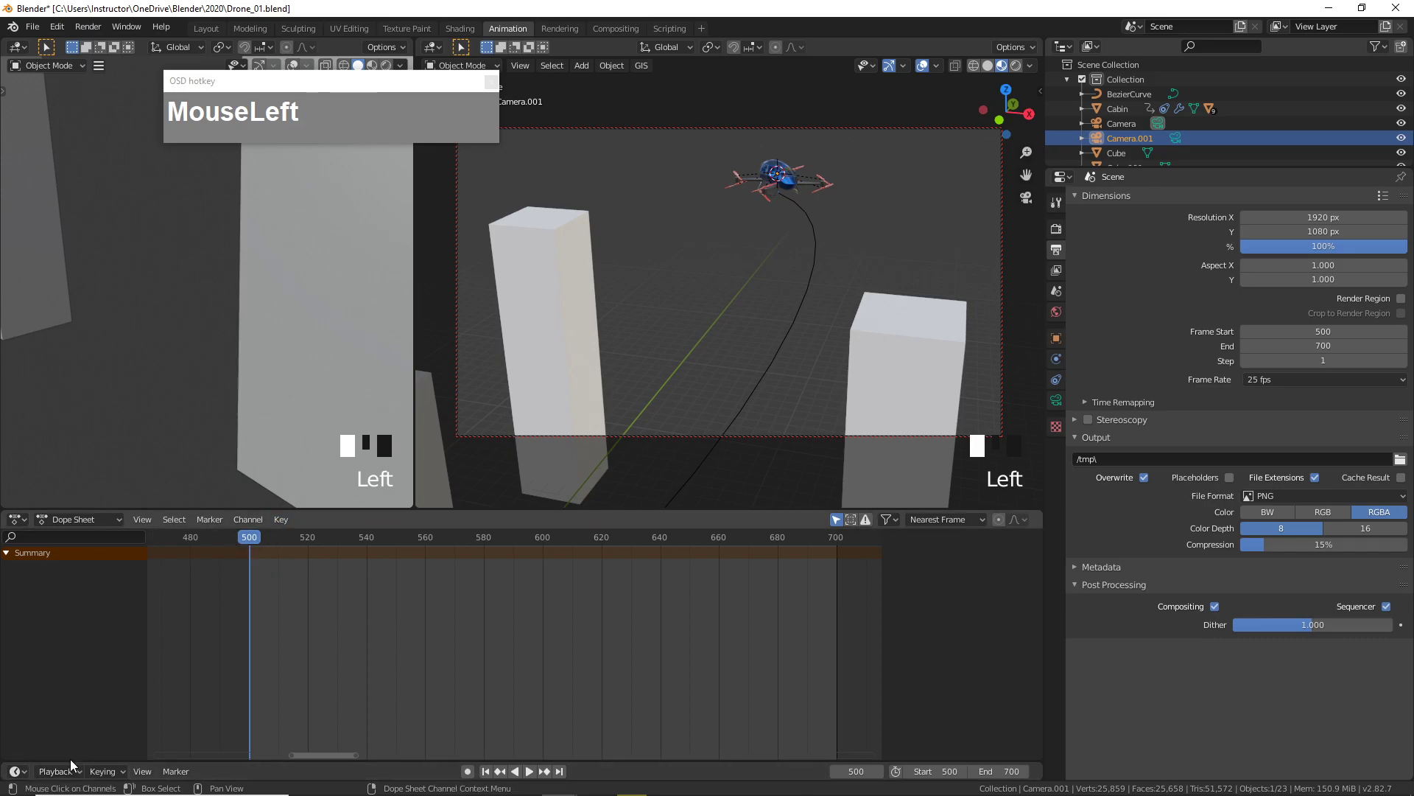
left_click_drag(68, 761, 169, 638)
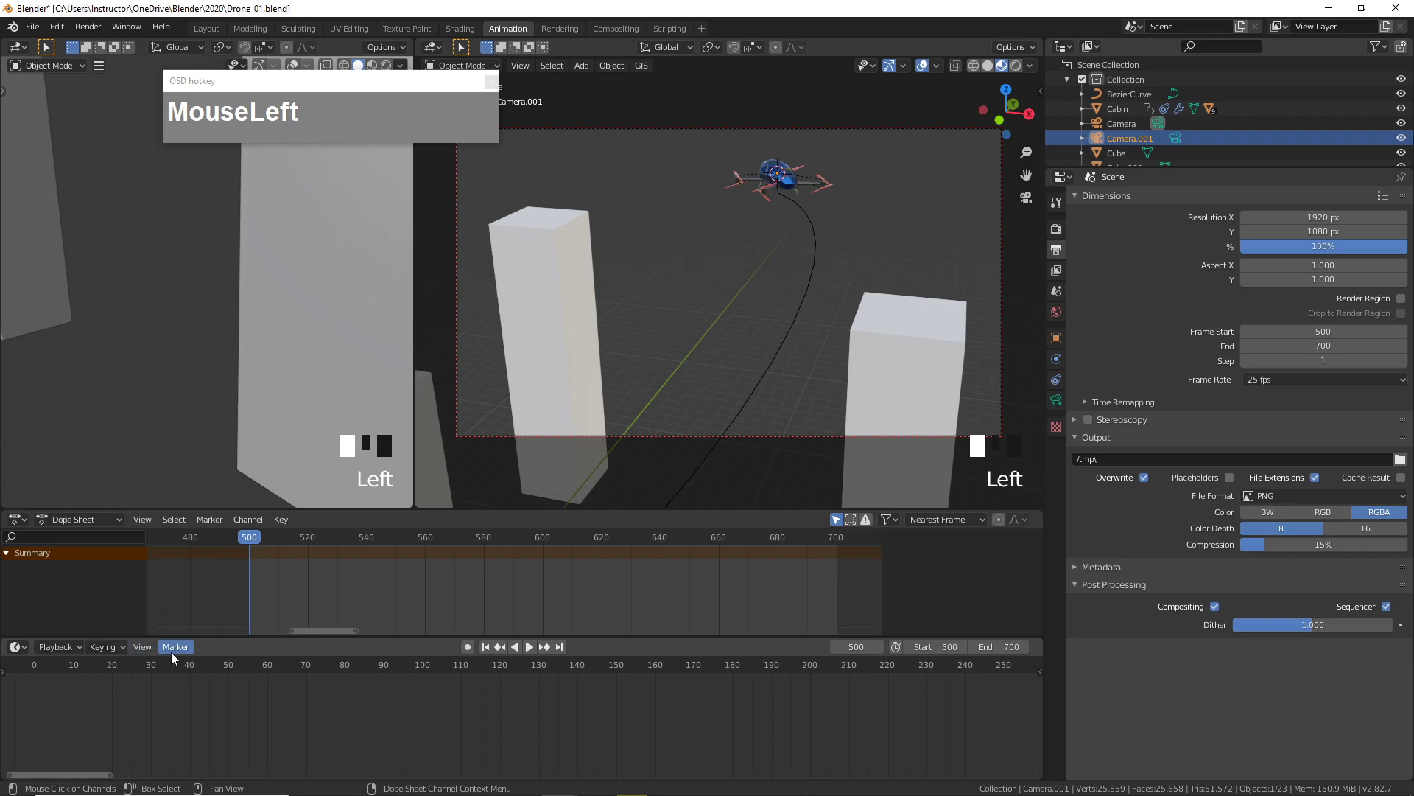
- Fit the timeline to frames 480–720, add a marker at frame 500, and undo the accidental camera binding
left_click(176, 646)
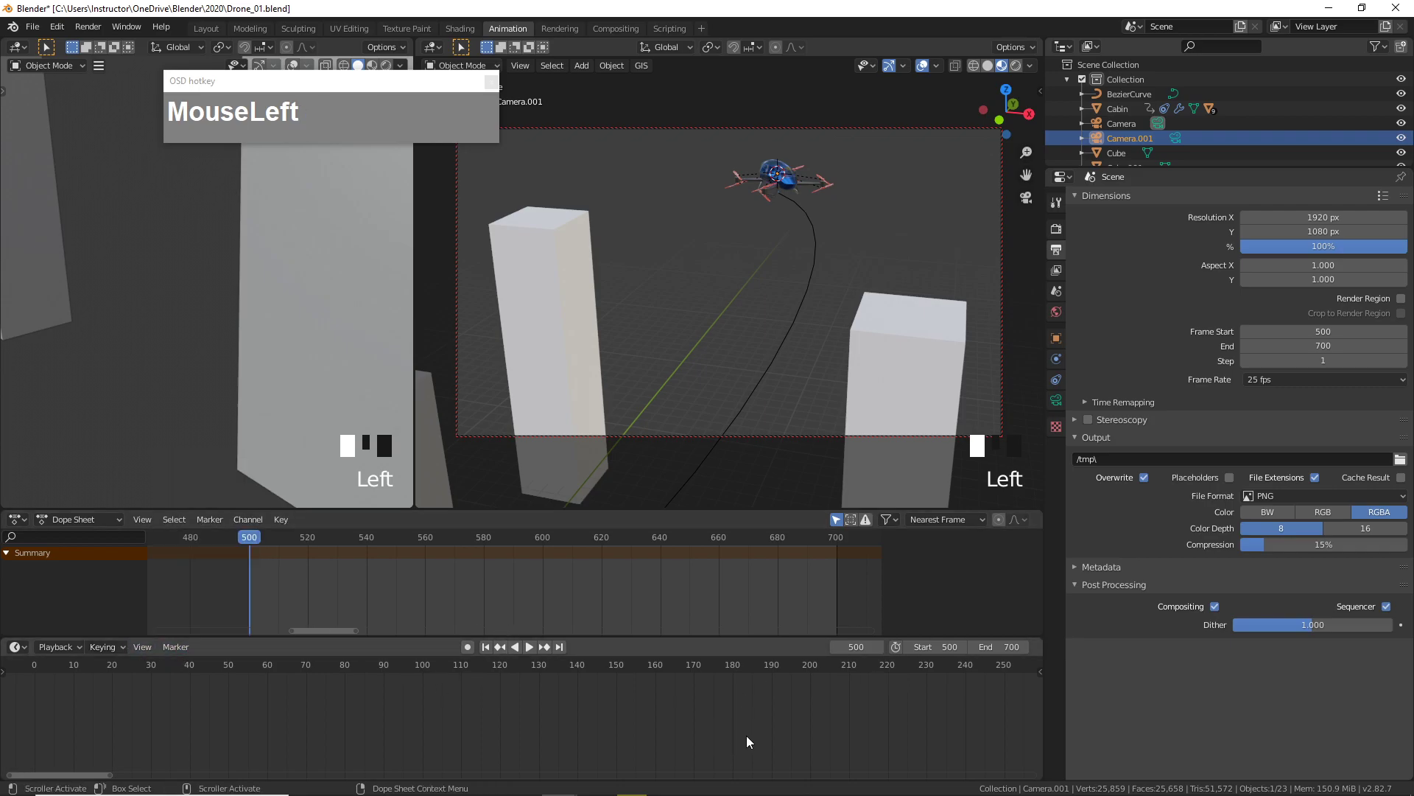
key("Home")
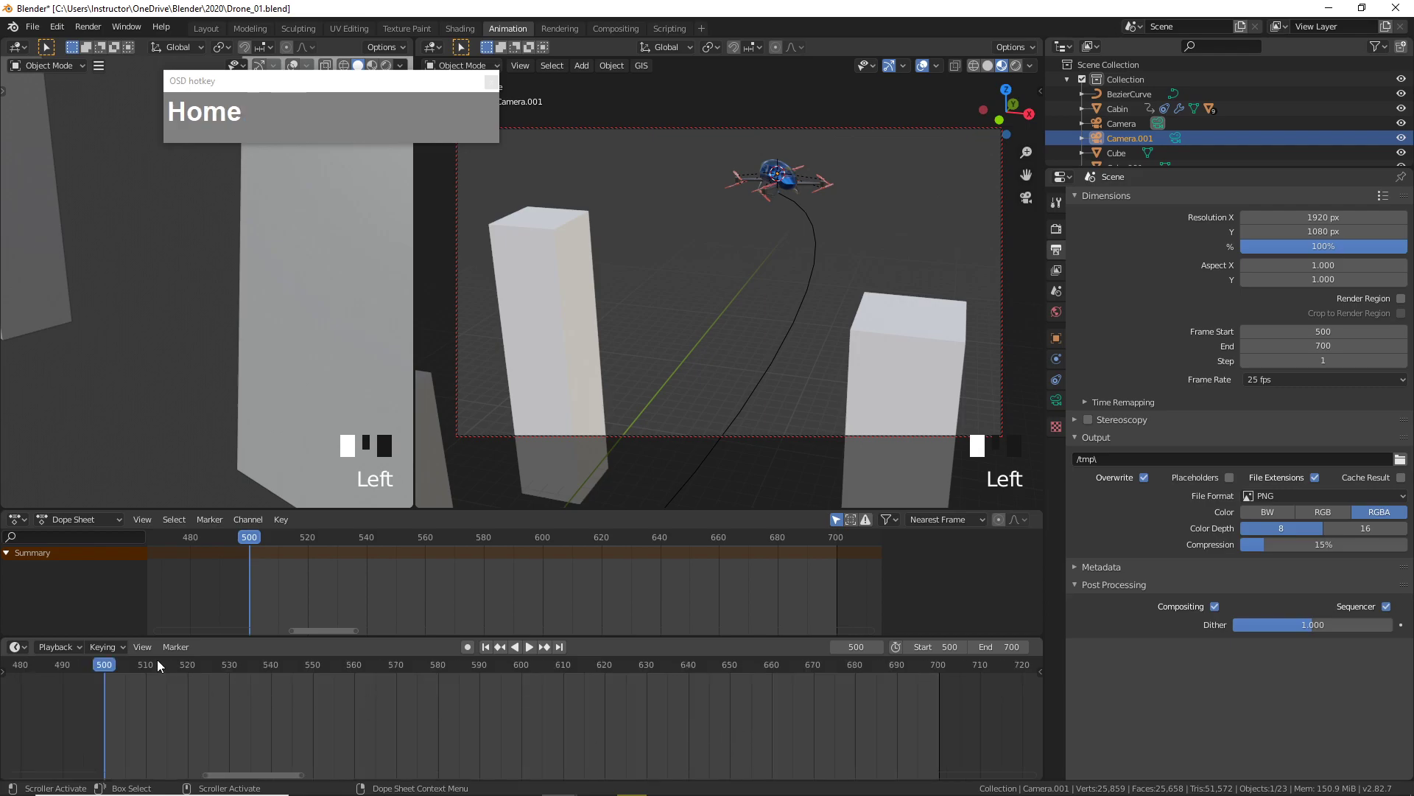
left_click(181, 648)
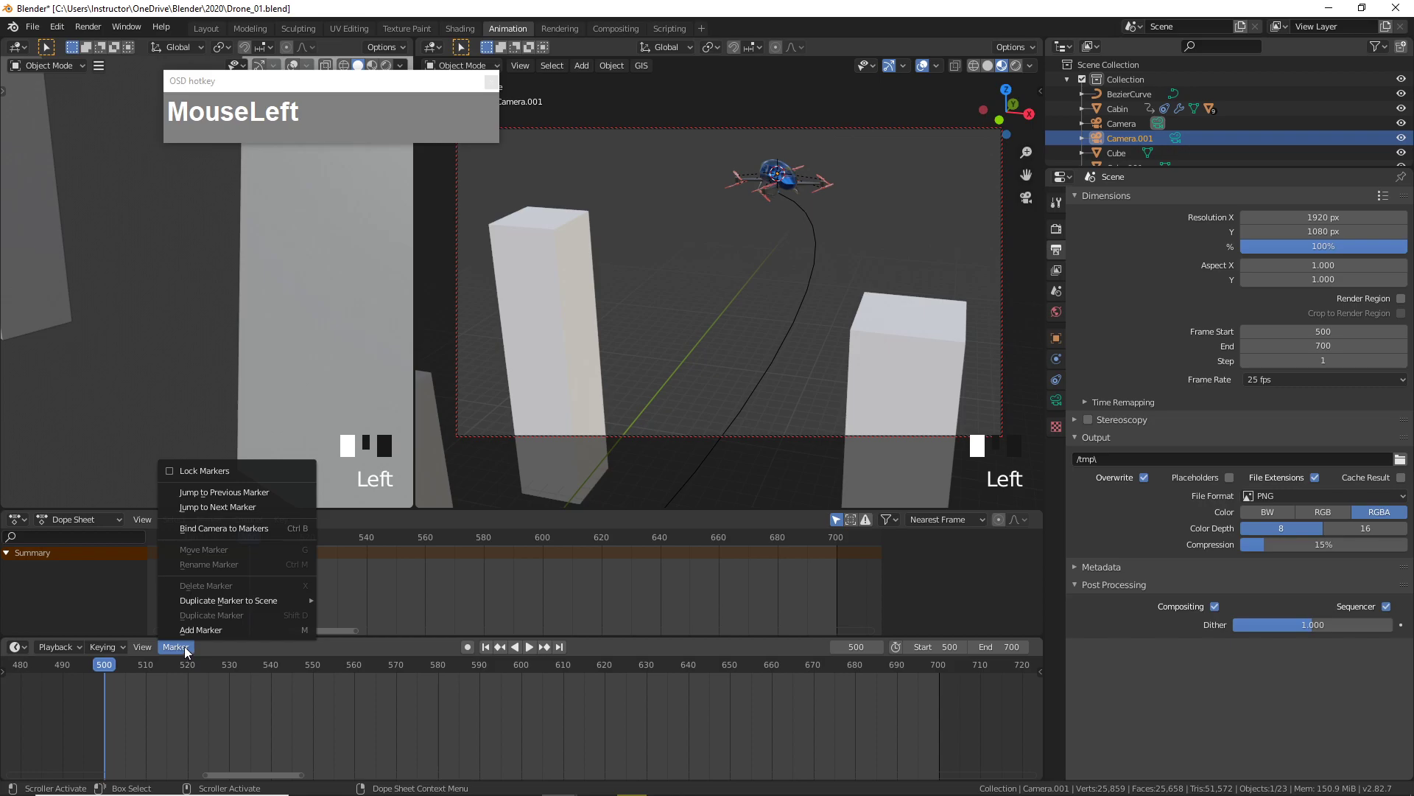
left_click(198, 630)
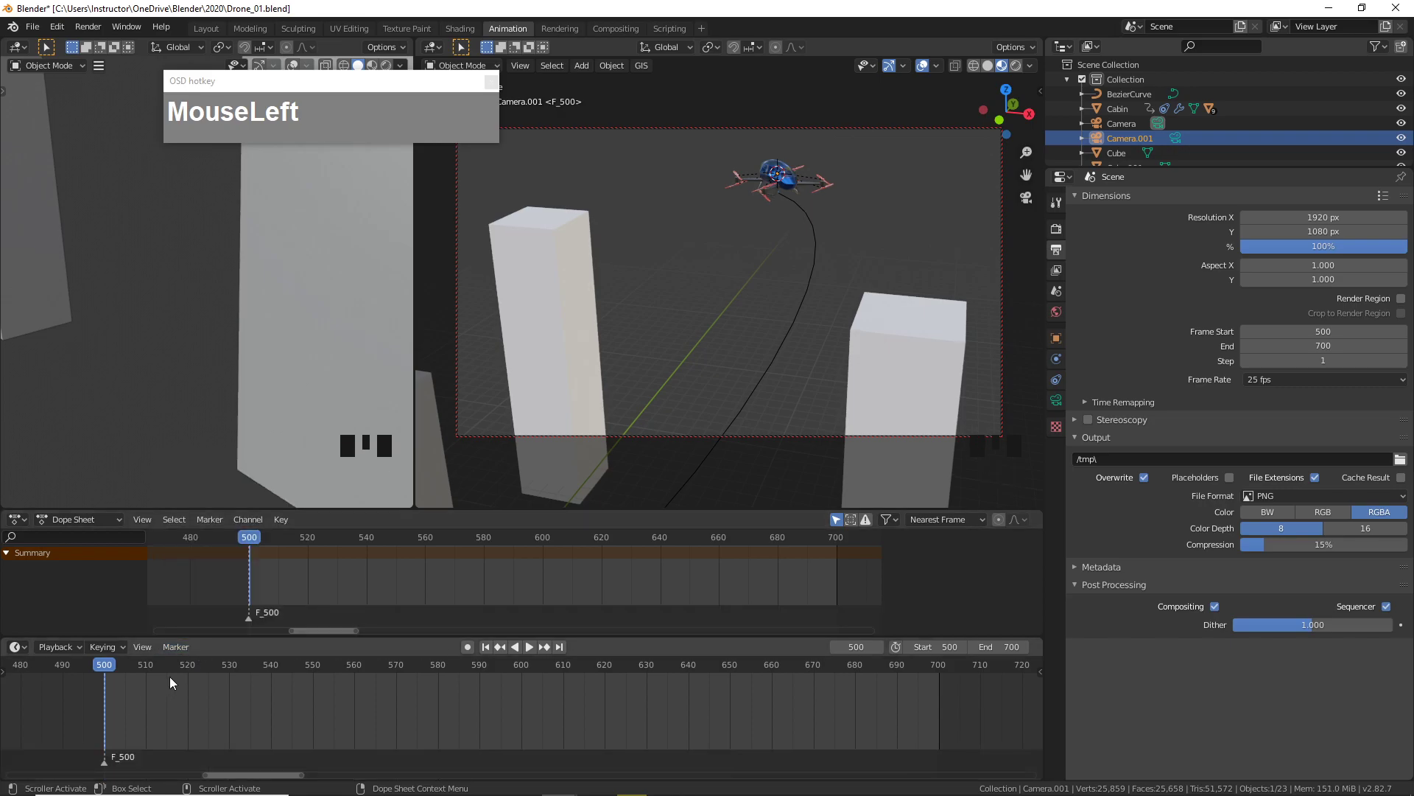
left_click(176, 647)
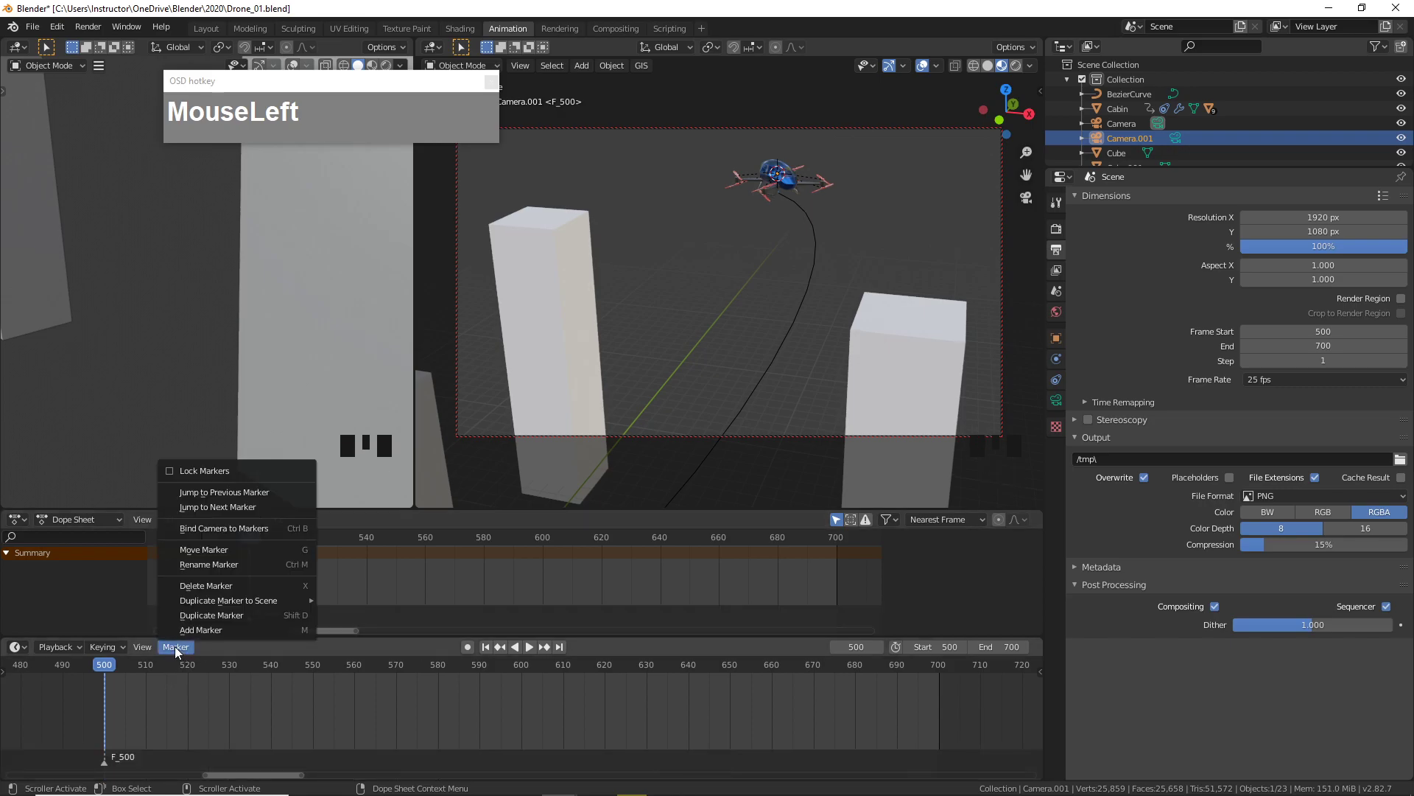
left_click(206, 528)
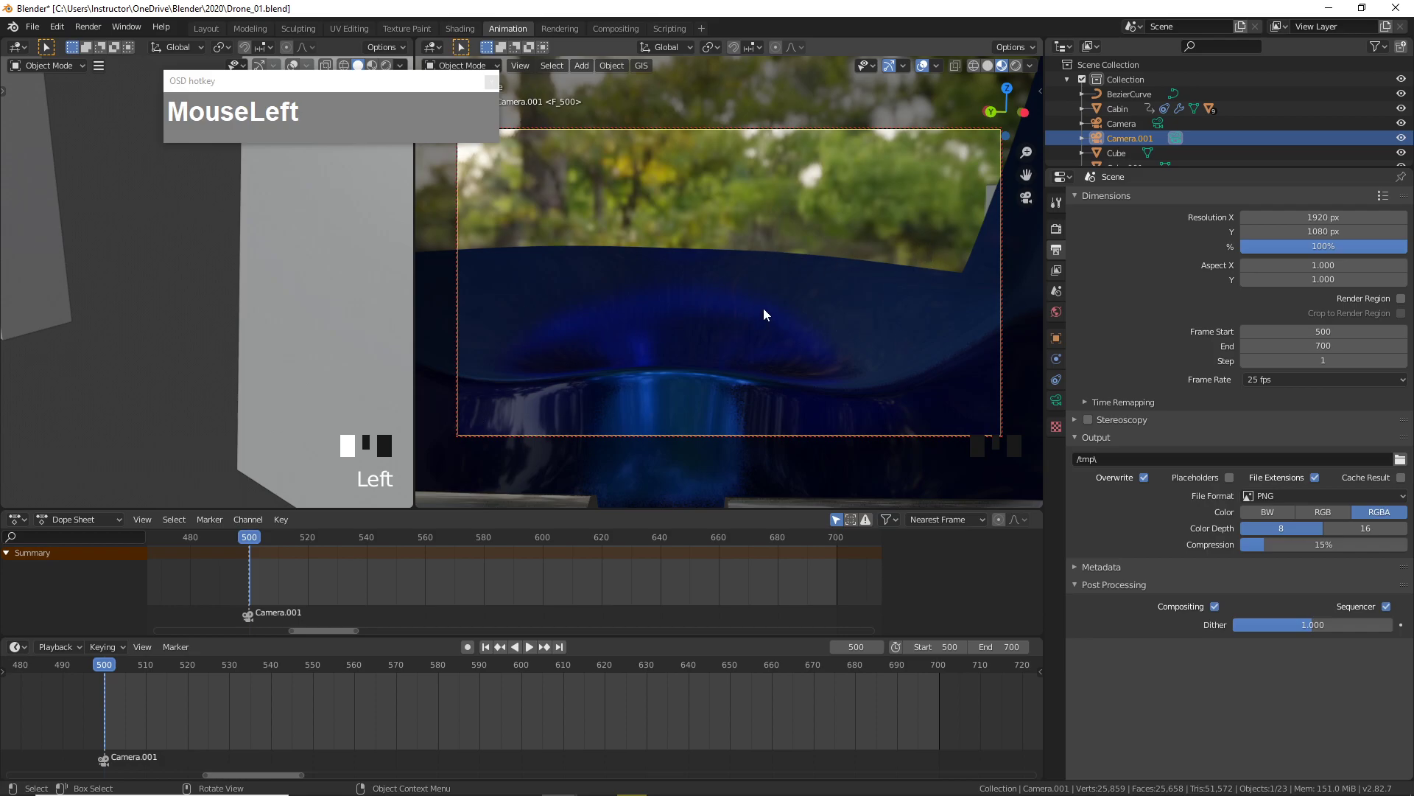
key("ctrl+z")
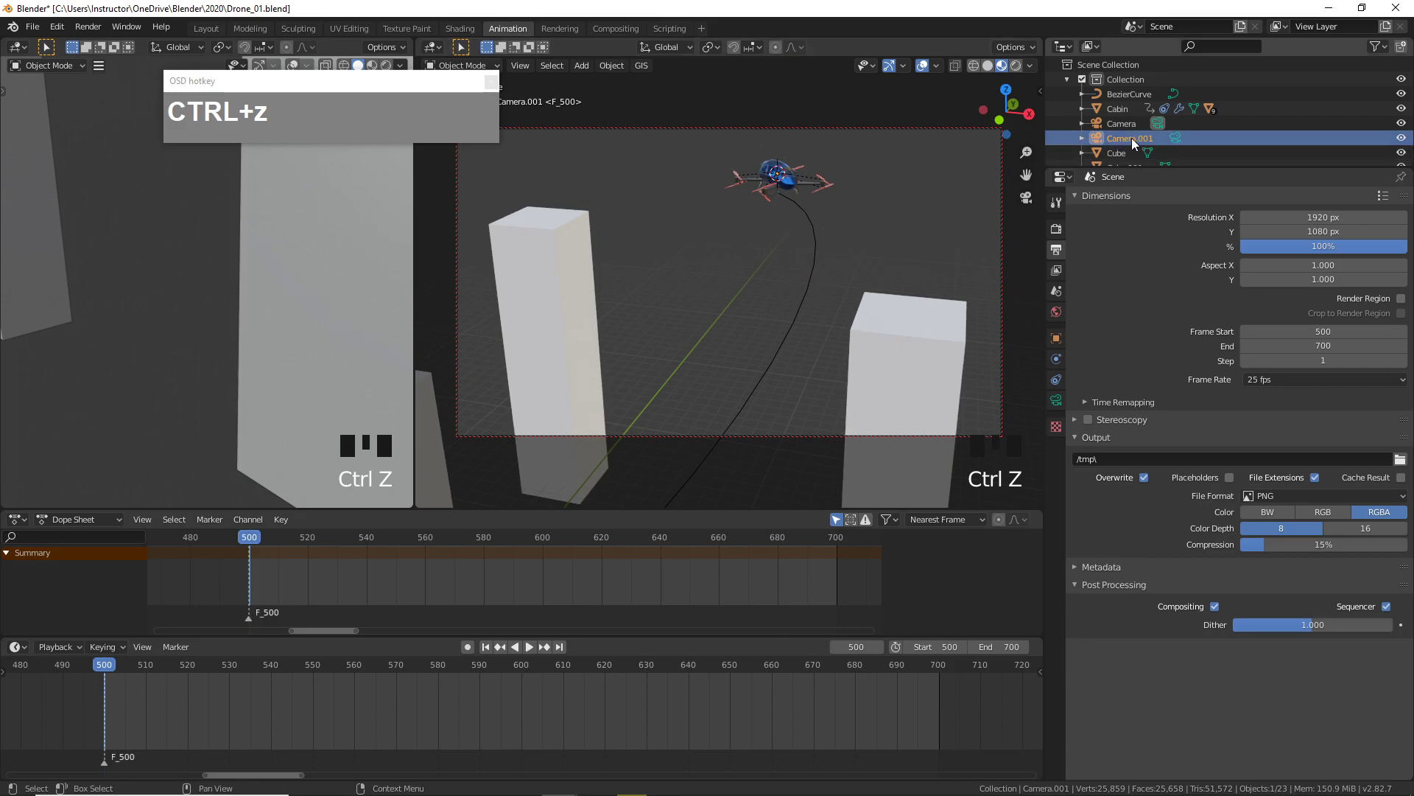
- Select Camera in the Outliner, bind it to the frame 500 marker, and scrub forward to preview
left_click(1119, 126)
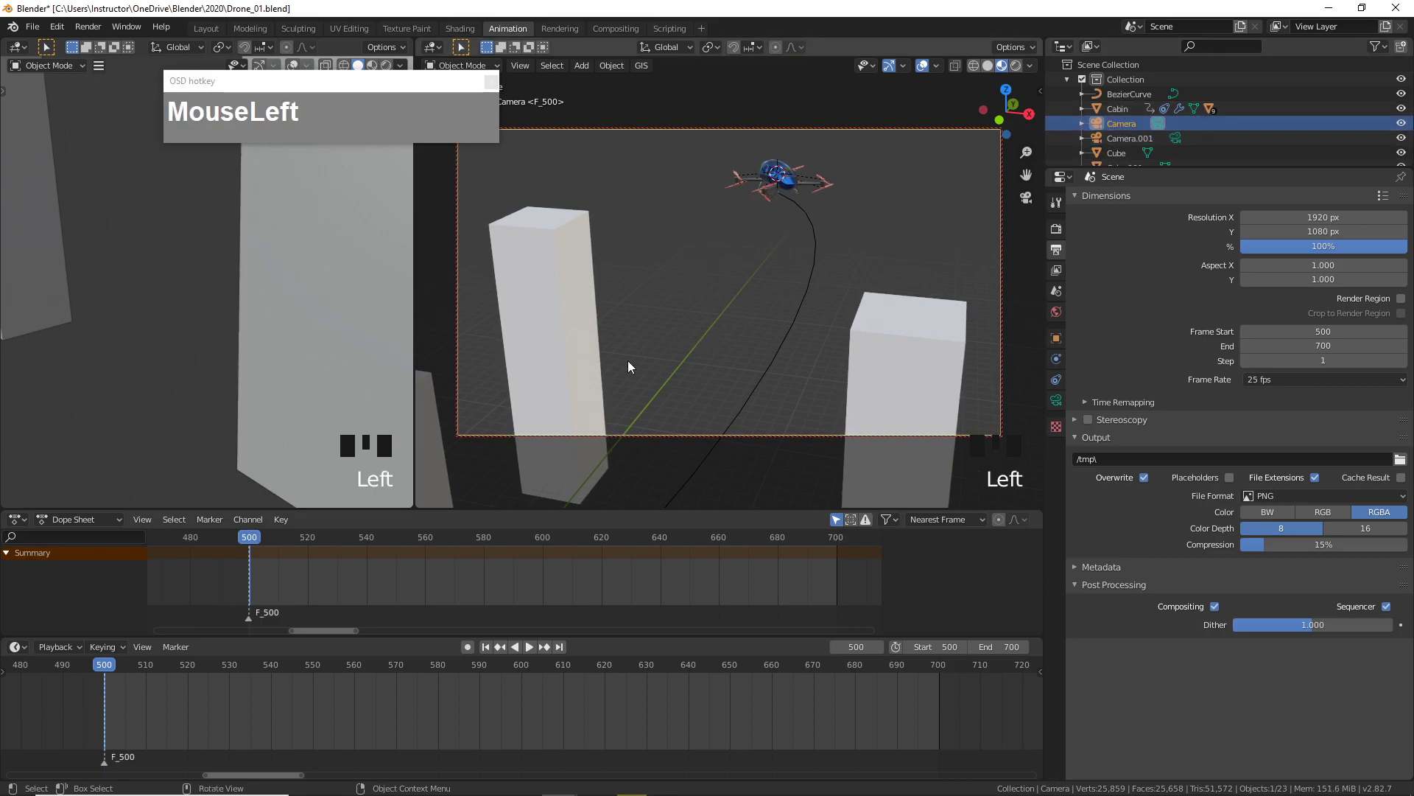
left_click(169, 648)
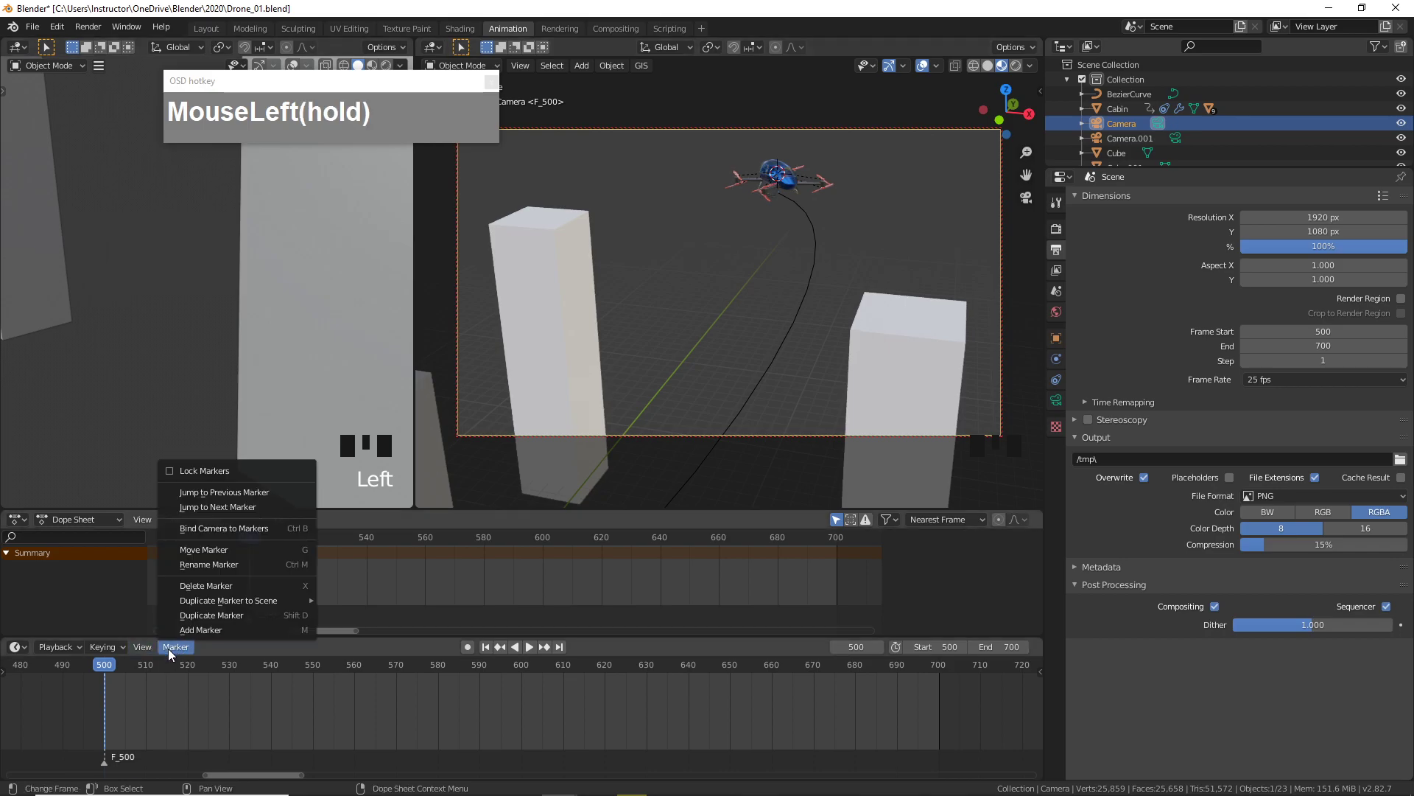
left_click(205, 526)
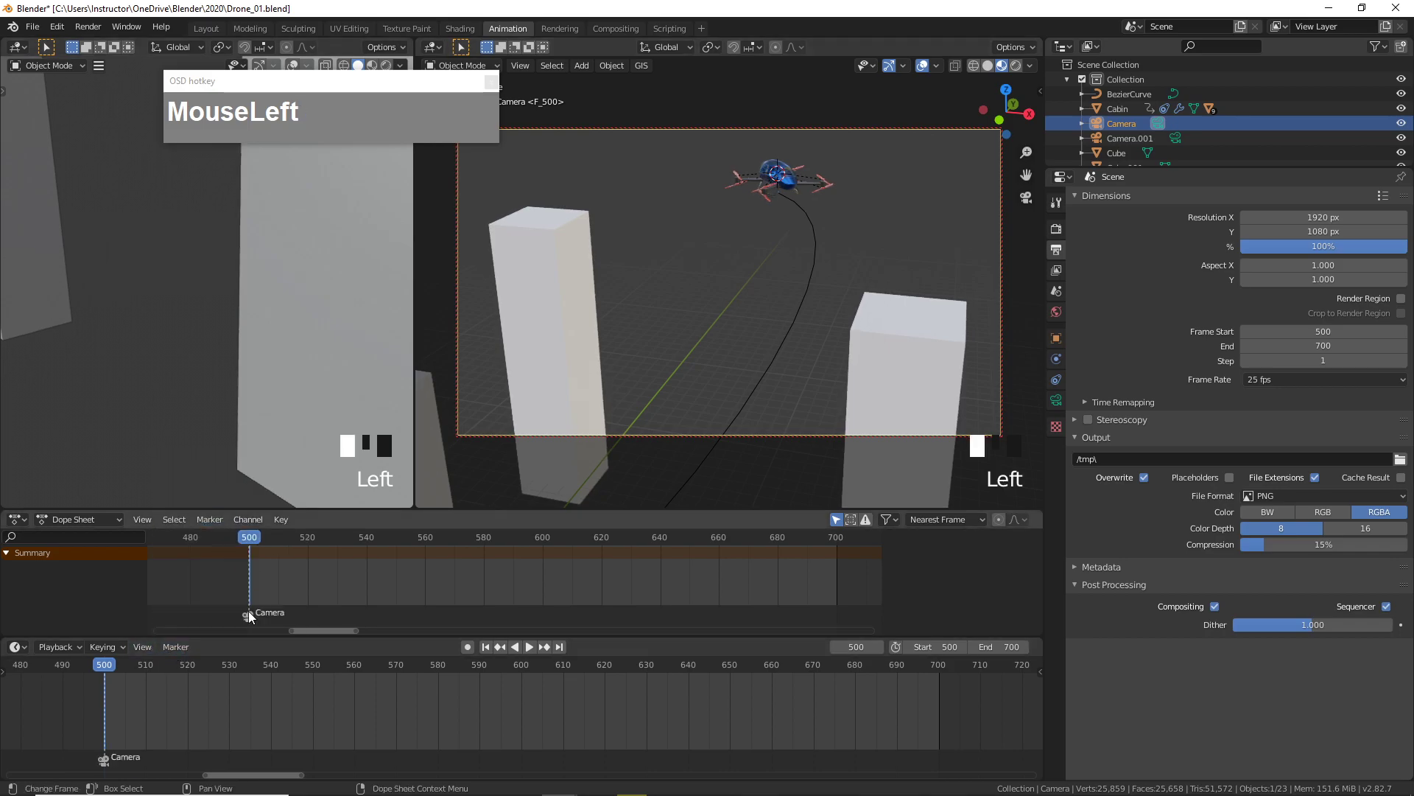
left_click_drag(110, 667, 359, 672)
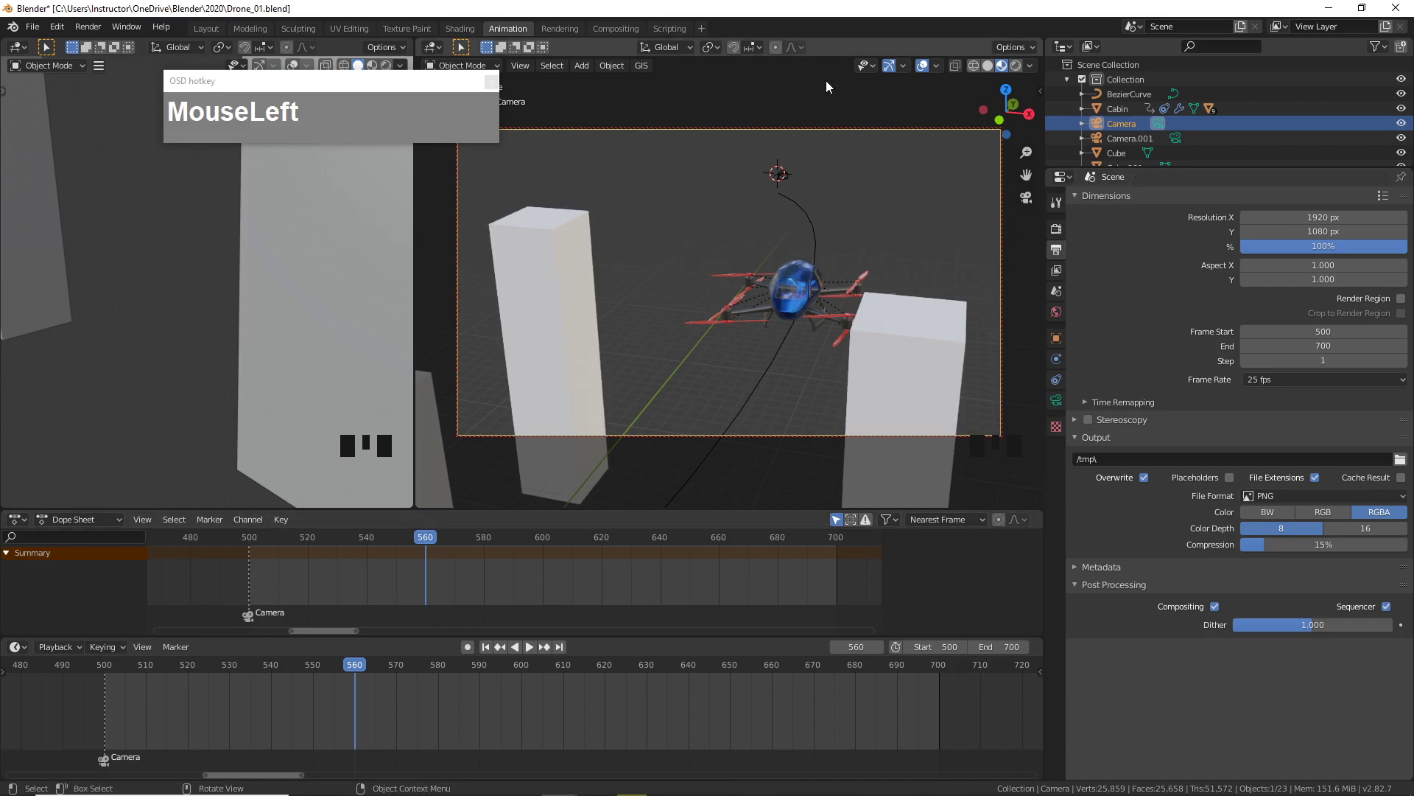
- Return to frame 500 and move Camera closer to the towers and drone
left_click_drag(338, 664, 107, 704)
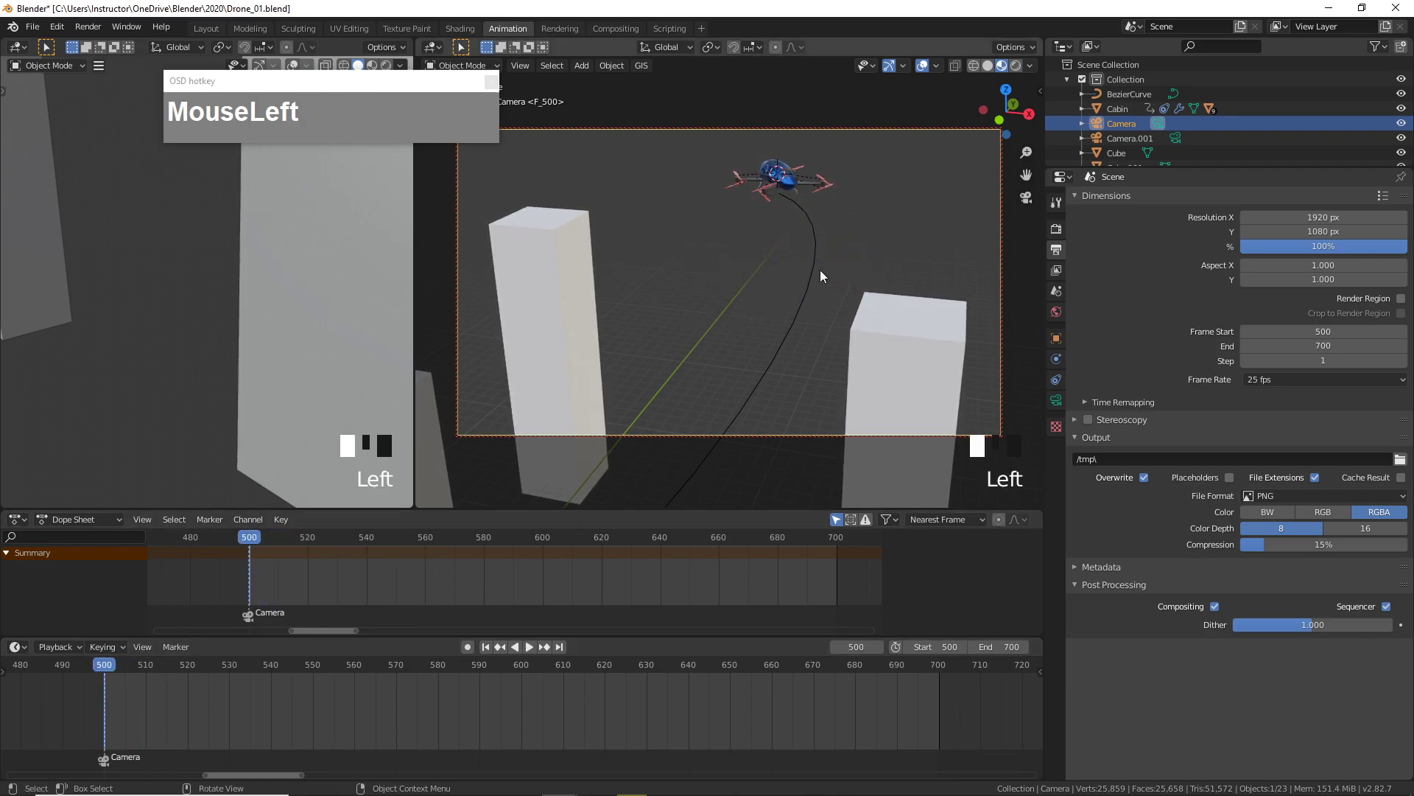
middle_click_drag(538, 427, 877, 297)
scroll(785, 306, "down", 4)
scroll(811, 302, "up", 1)
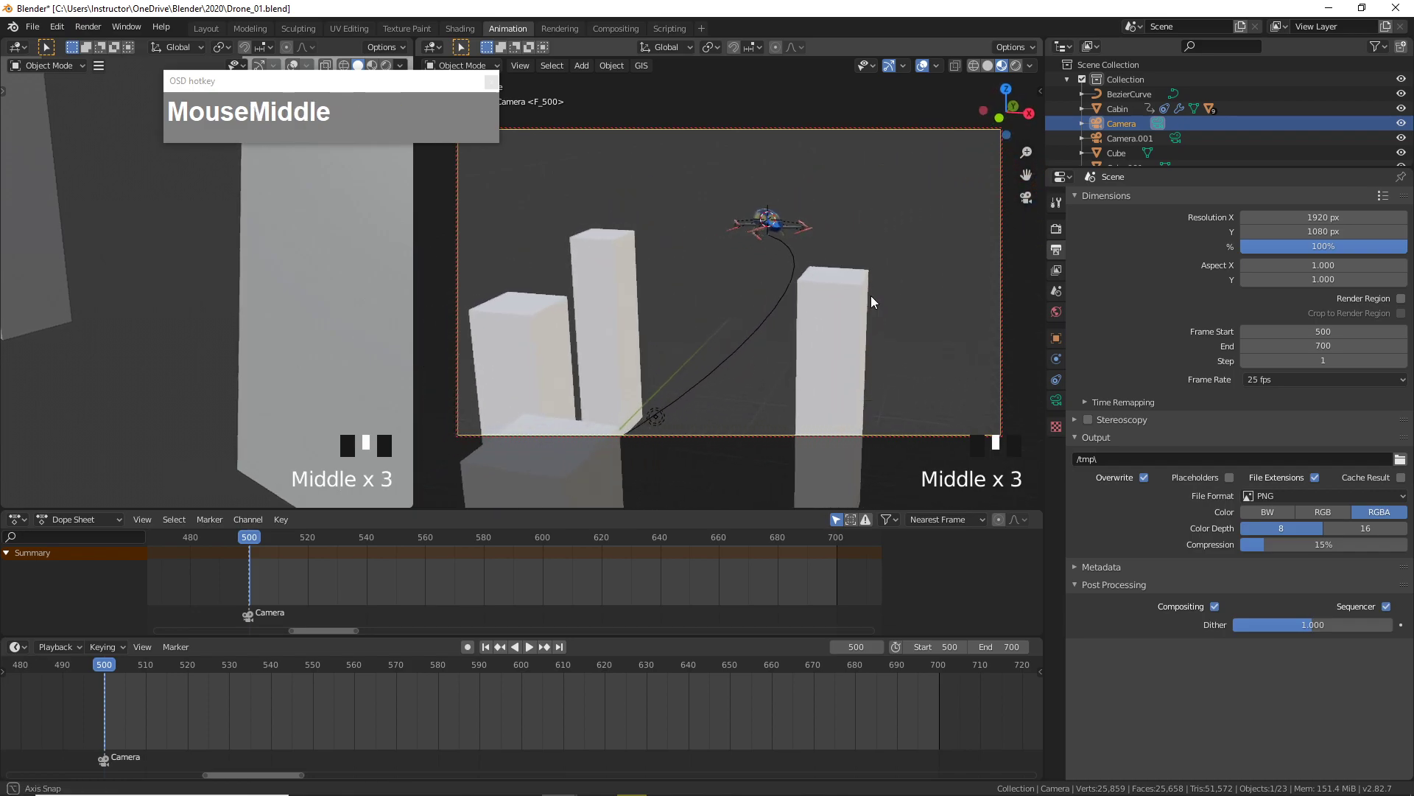
middle_click_drag(871, 295, 869, 293)
- Turn off Lock Camera to View and navigate the viewport over to the drone
key("n")
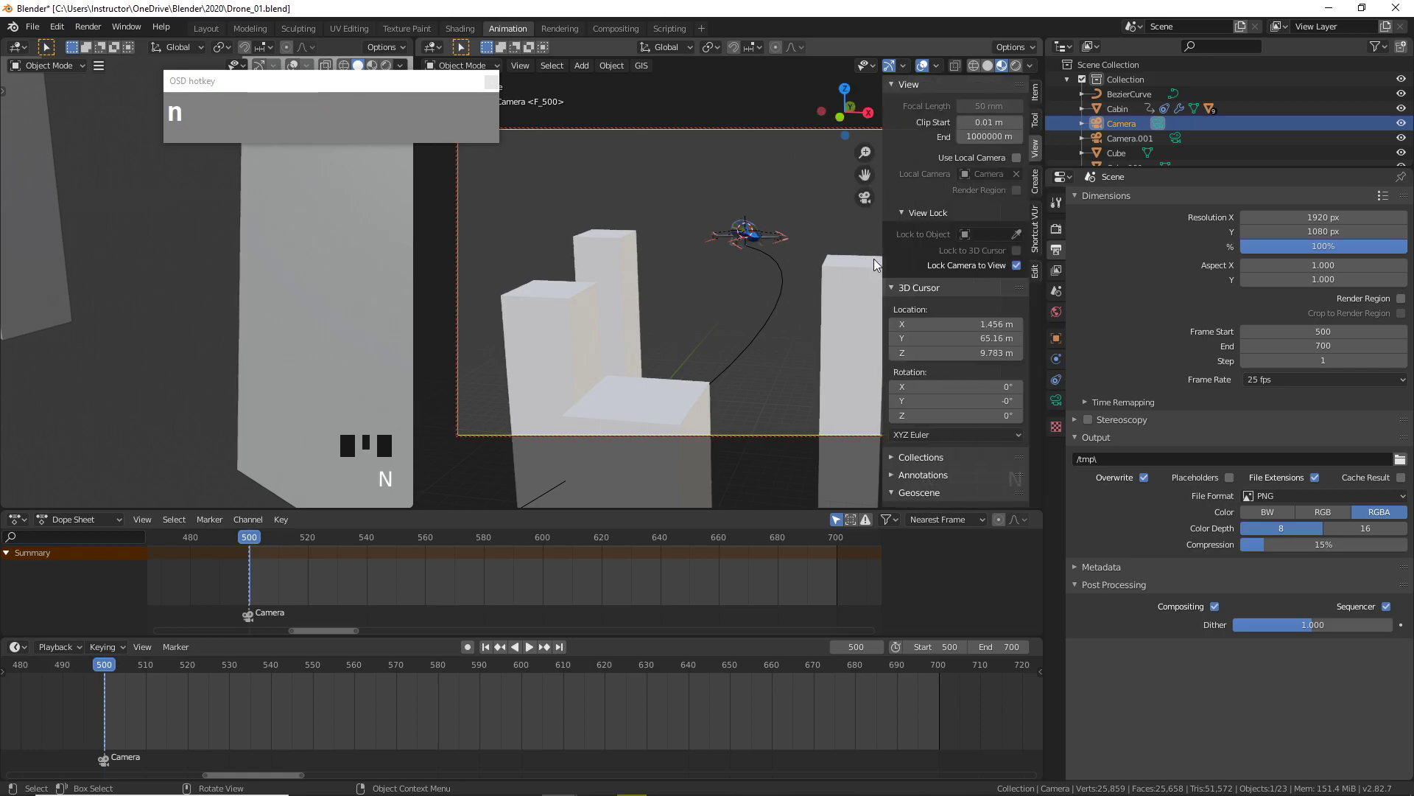
left_click(1015, 265)
middle_click_drag(861, 281, 652, 209)
scroll(678, 289, "up", 3)
middle_click_drag(678, 294, 757, 331, "shift")
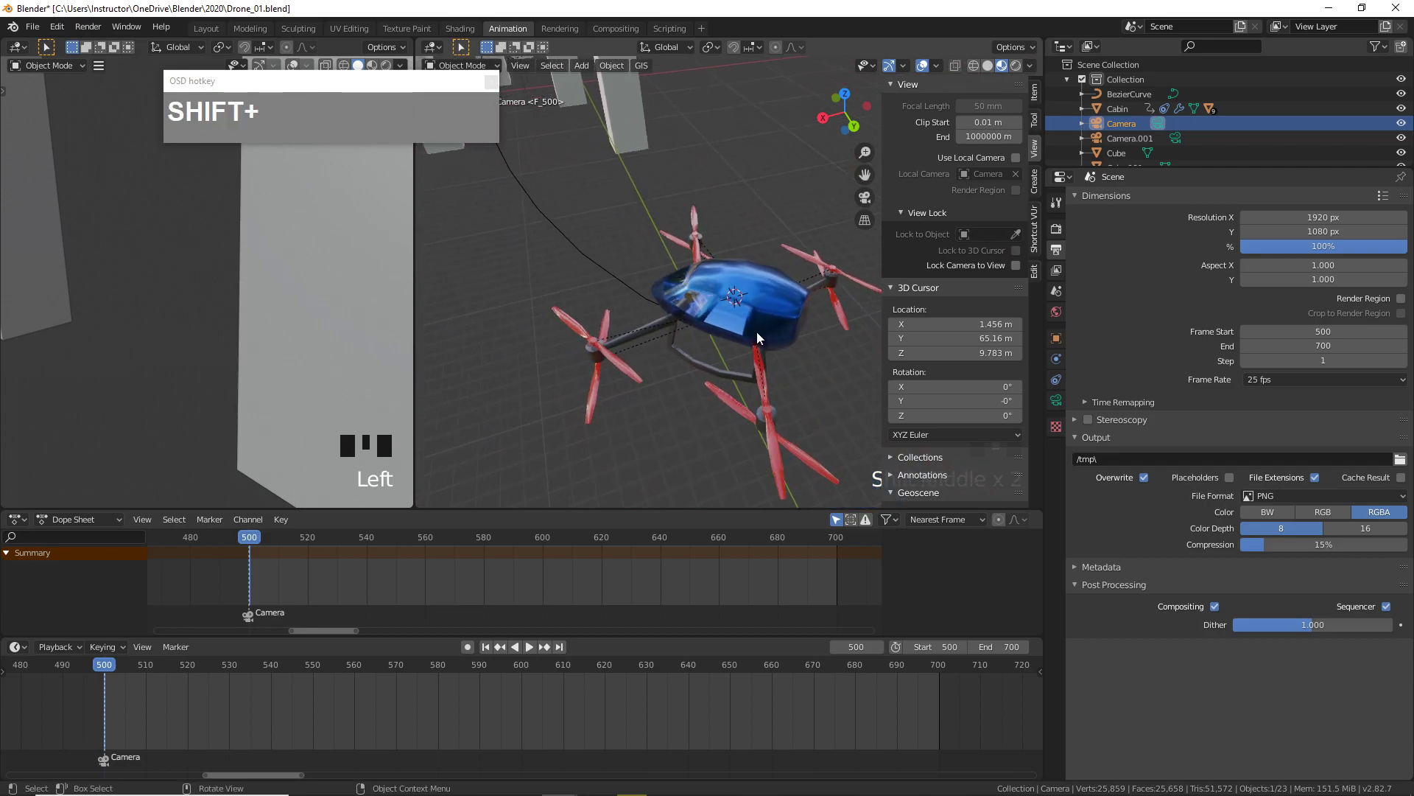
- Parent Camera.001 to the Cabin object
left_click(1125, 139)
middle_click_drag(817, 294, 762, 351)
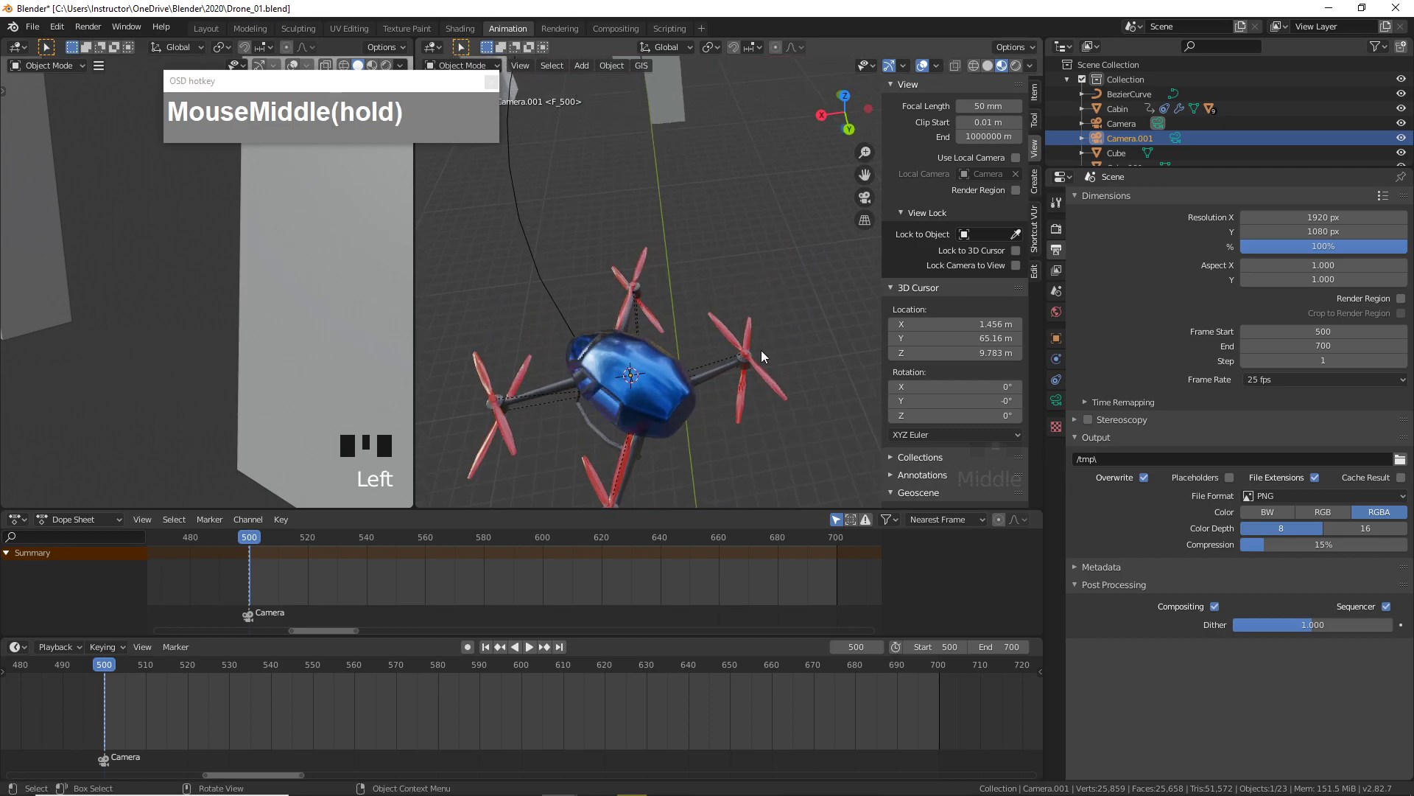
left_click(672, 403, "shift")
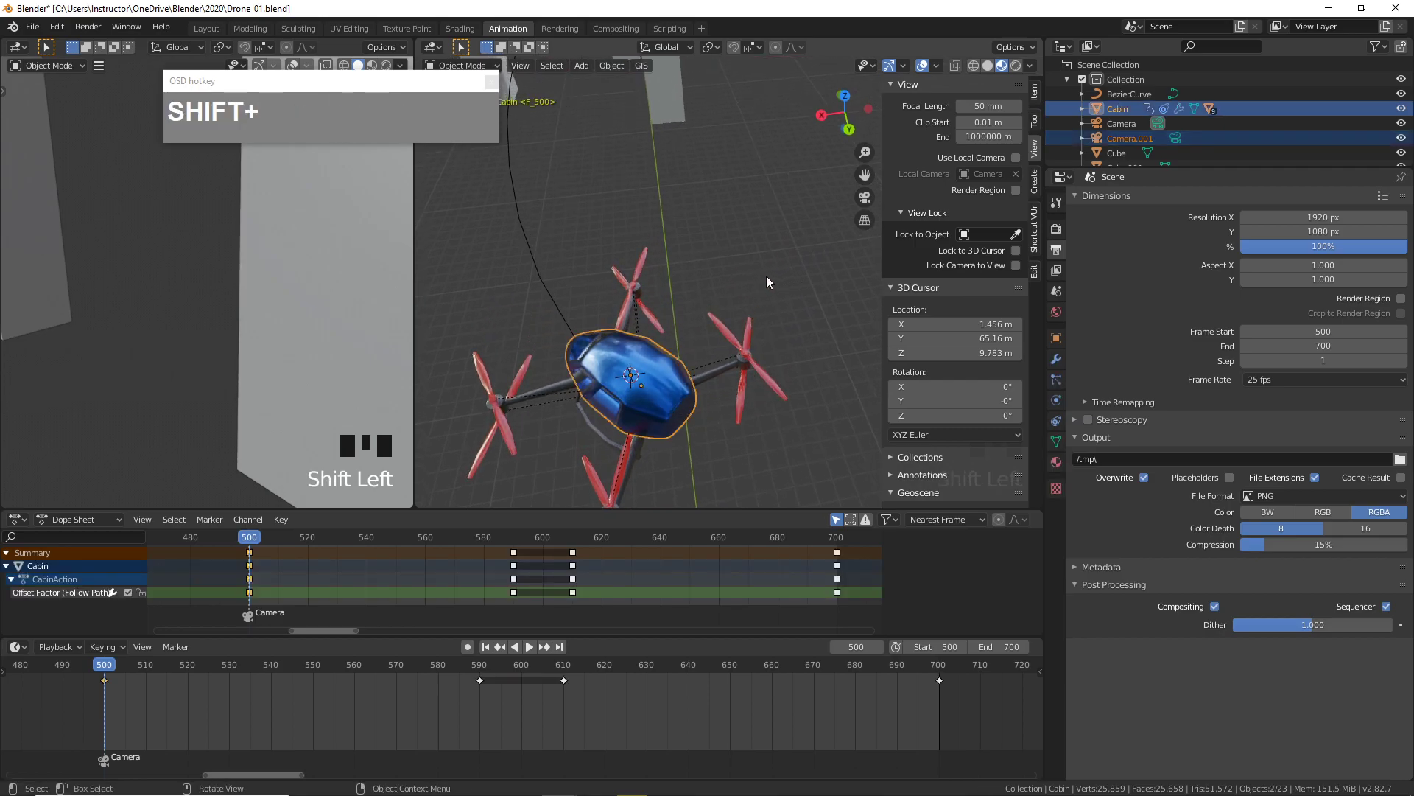
key("ctrl+p")
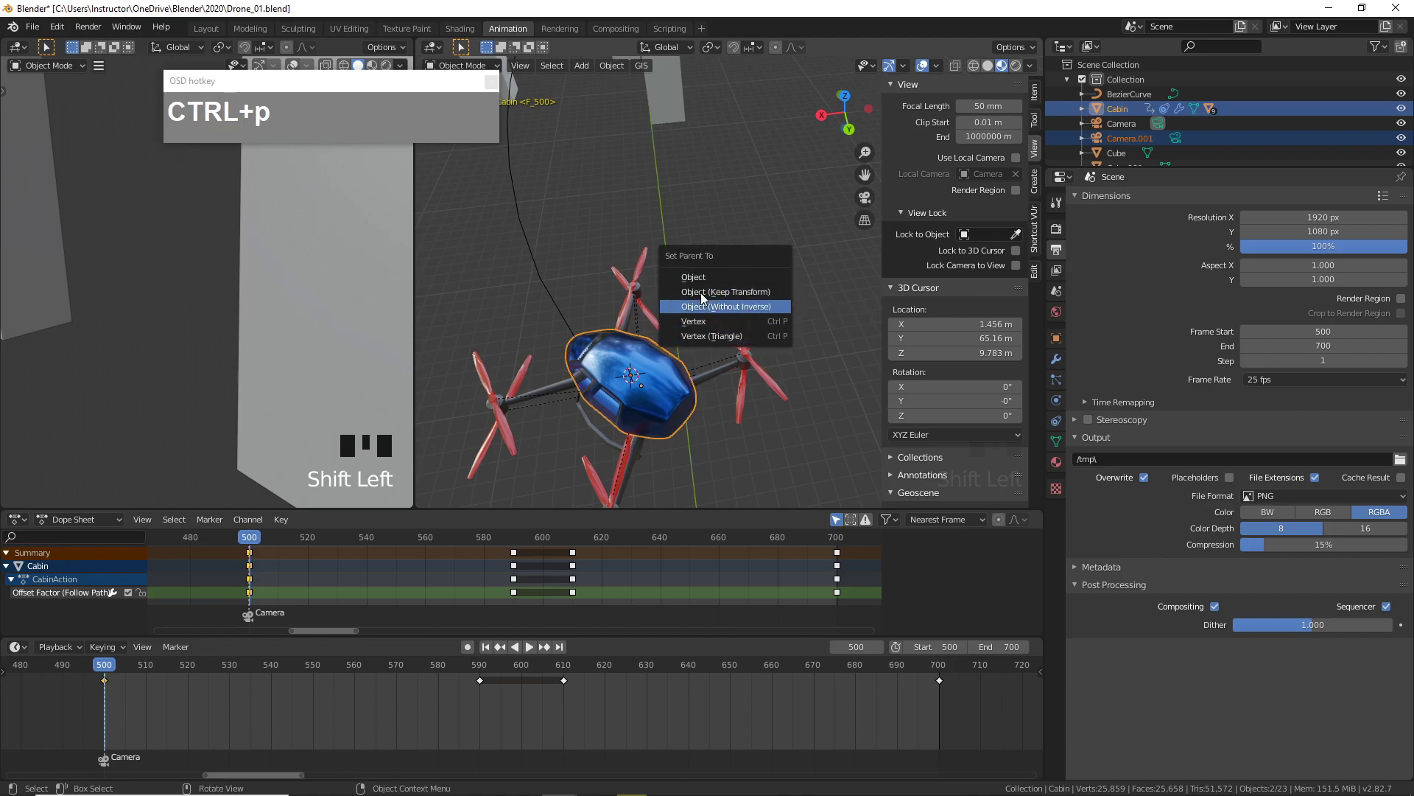
left_click(728, 277)
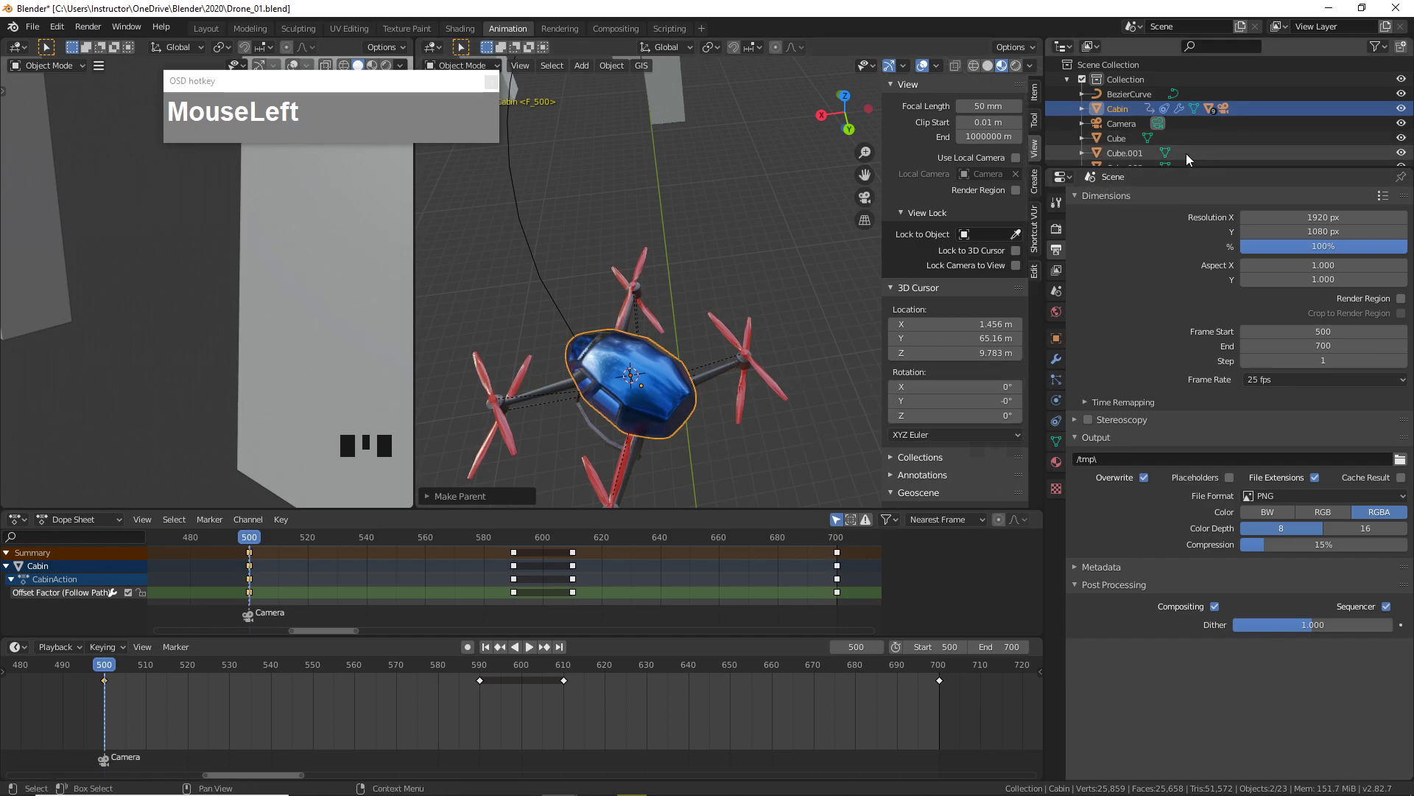
- Expand the Cabin's children, orbit around the drone, and scrub to about frame 505
left_click(1081, 108)
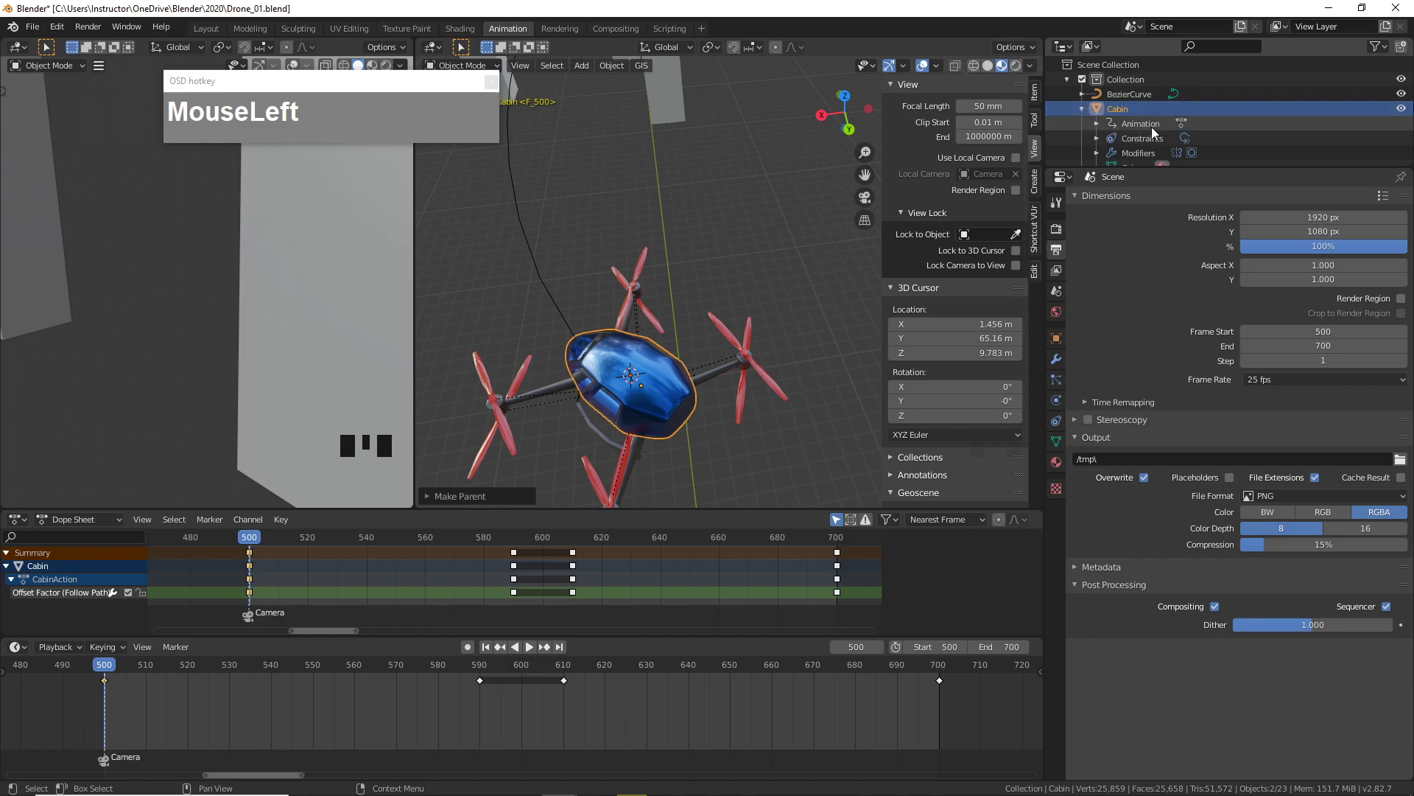
scroll(1171, 126, "down", 2)
scroll(1173, 127, "up", 1)
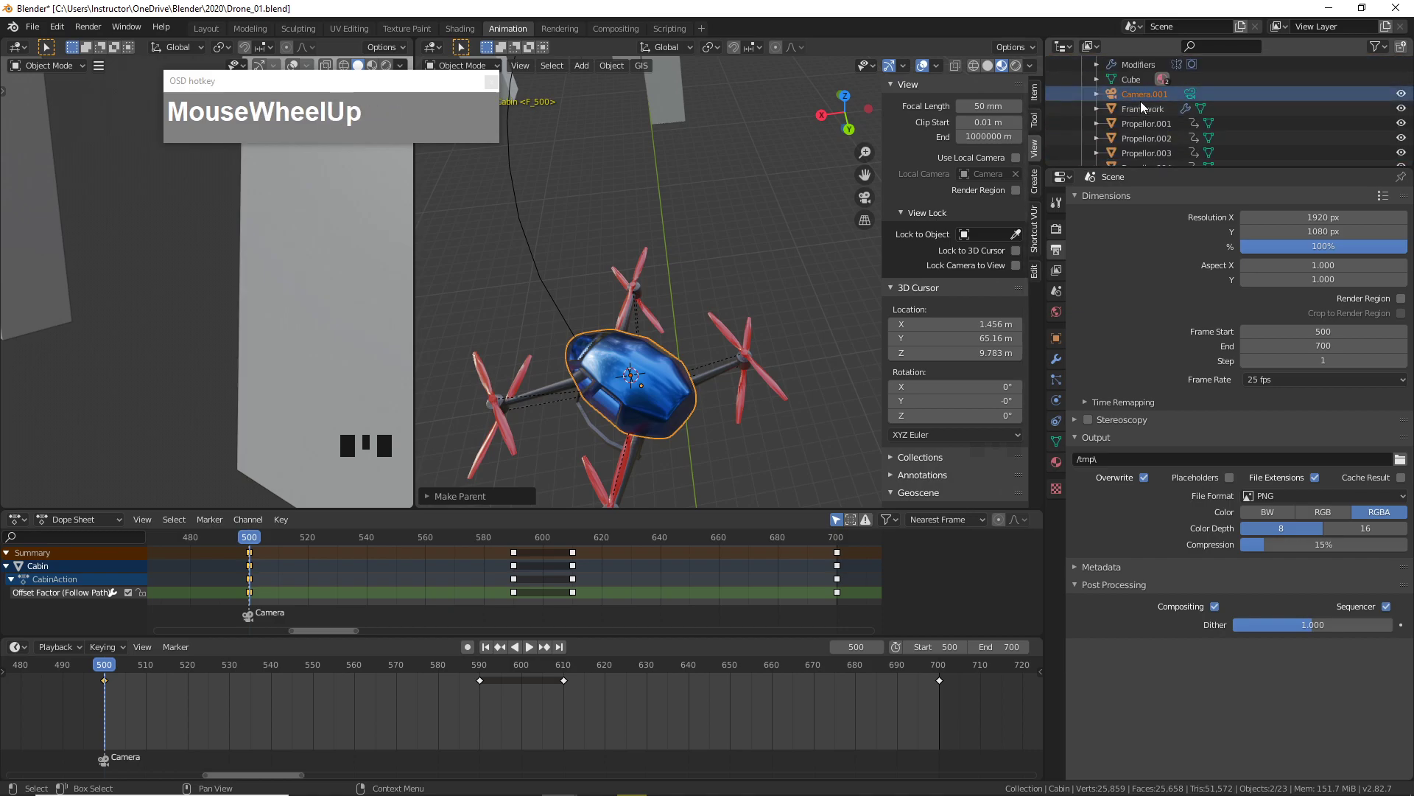
middle_click_drag(717, 411, 663, 331)
mouse_move(104, 666)
left_mouse_down()
mouse_move(206, 670)
mouse_move(124, 685)
left_mouse_up()
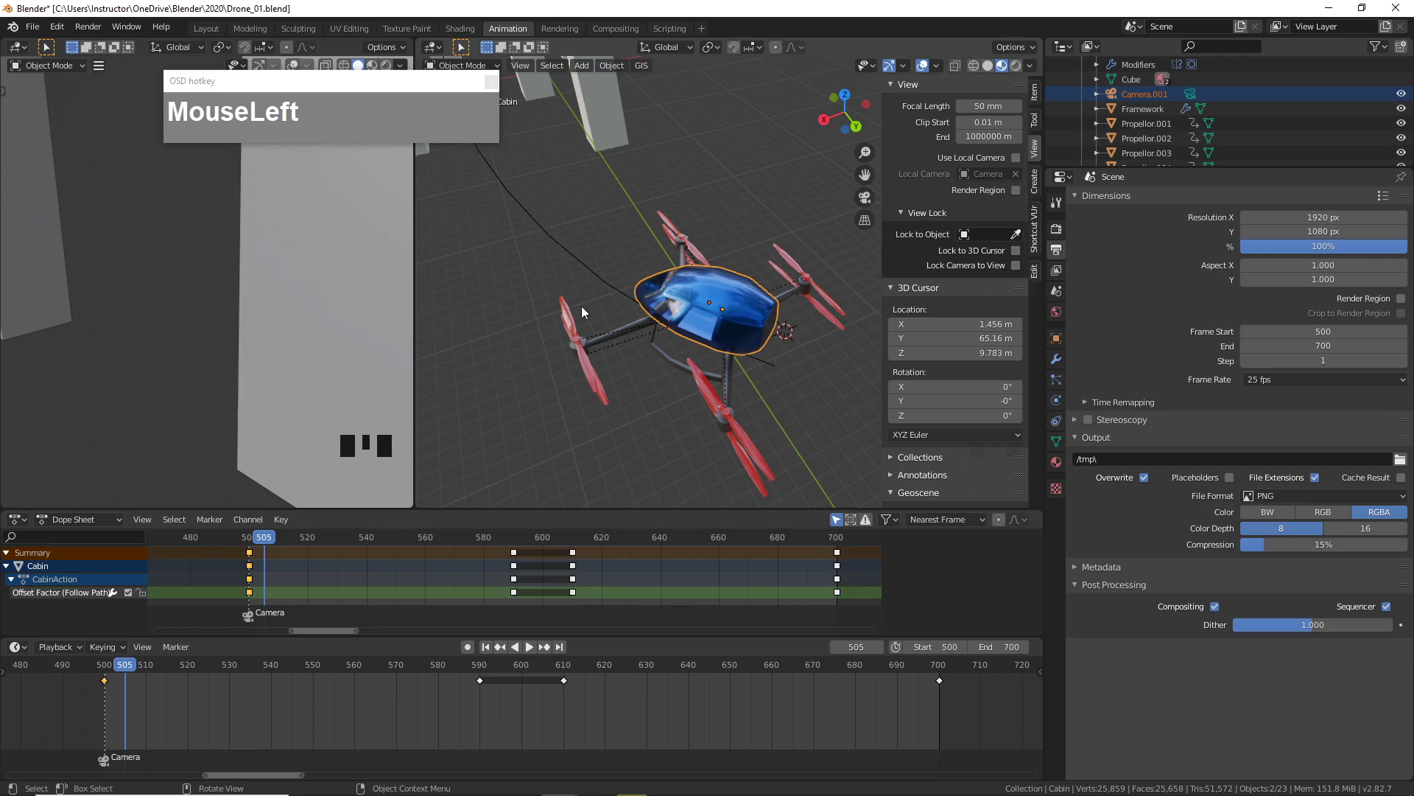
- Look through the scene camera at frame 550 and make Camera.001 the active object
scroll(718, 321, "up", 2)
key("KP_0")
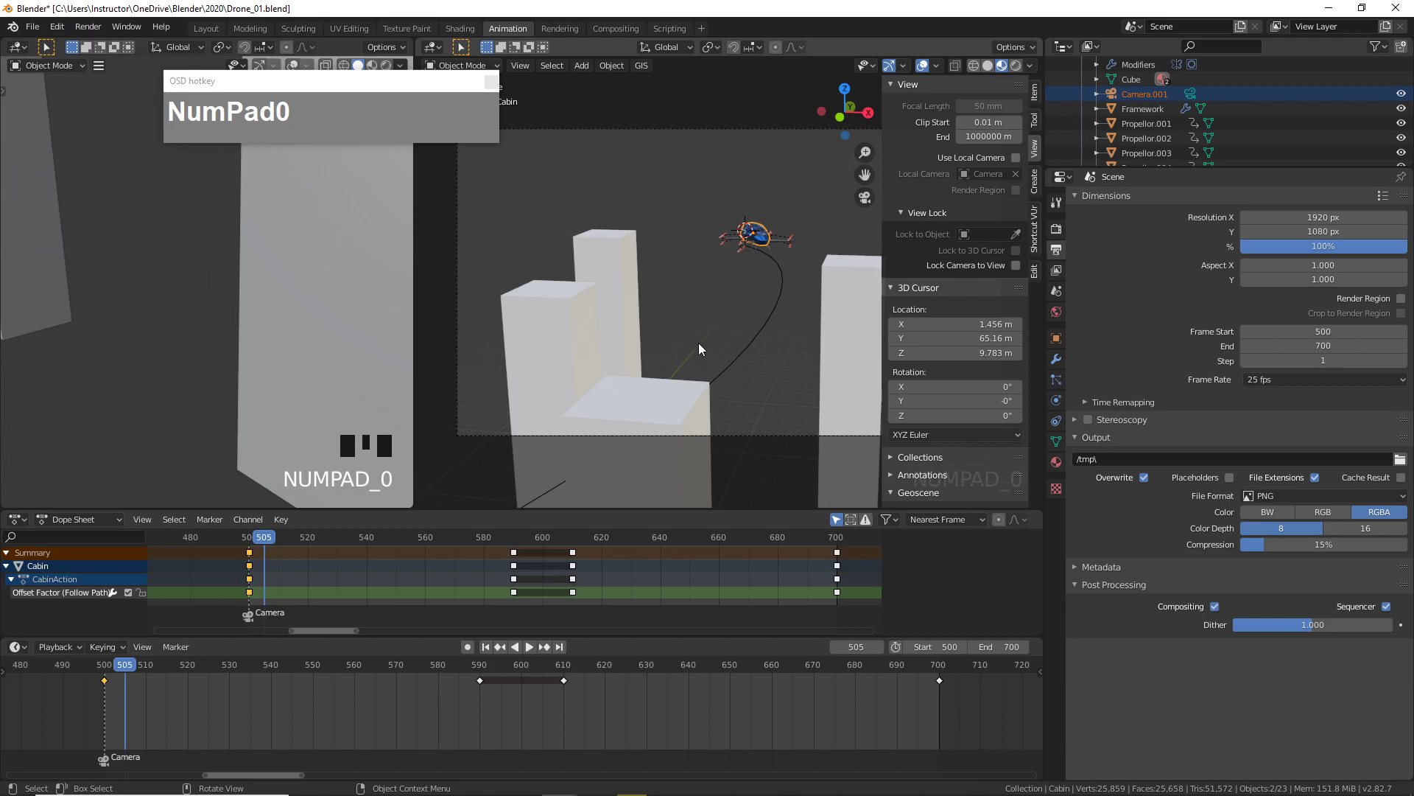
left_click(117, 669)
left_click_drag(116, 669, 310, 672)
left_click(312, 666)
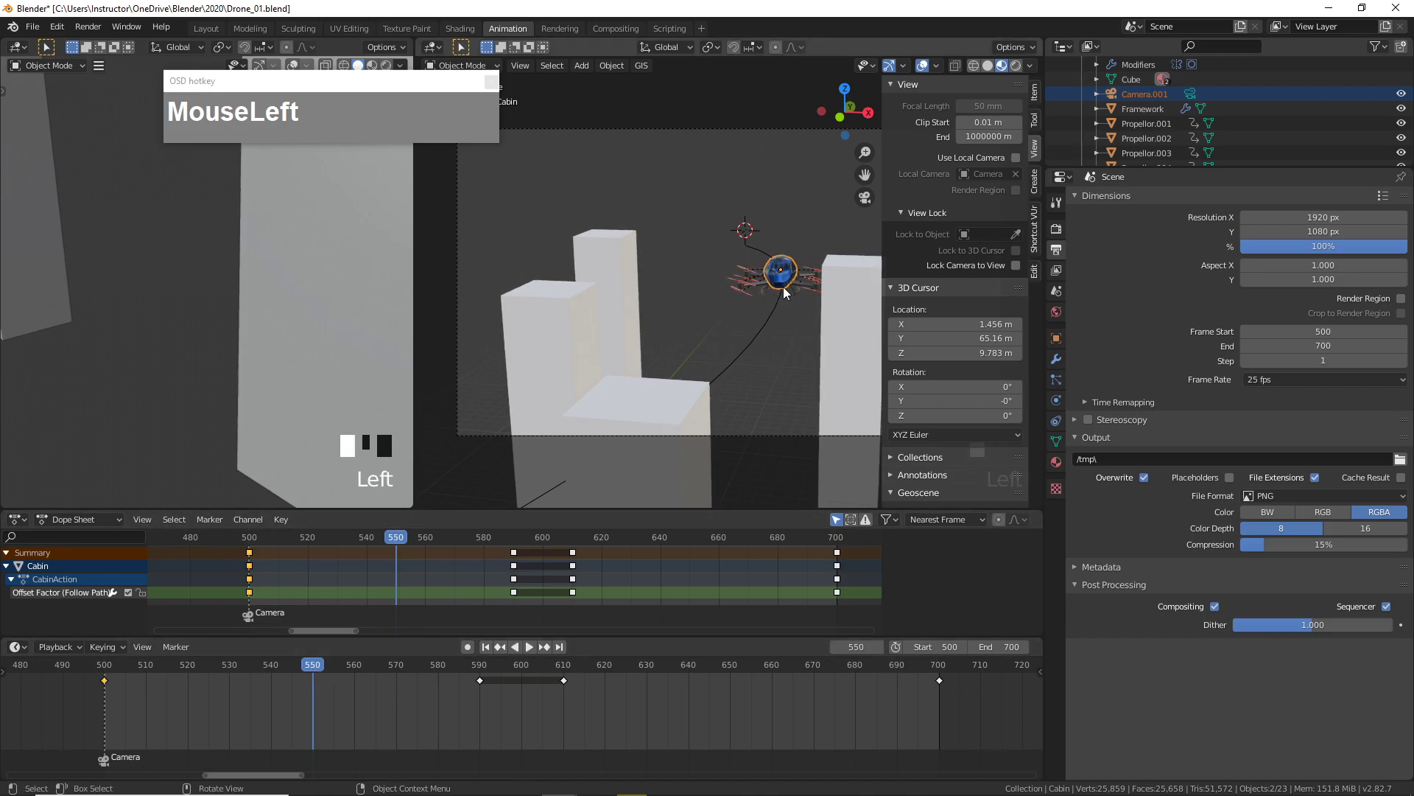
left_click(1143, 94)
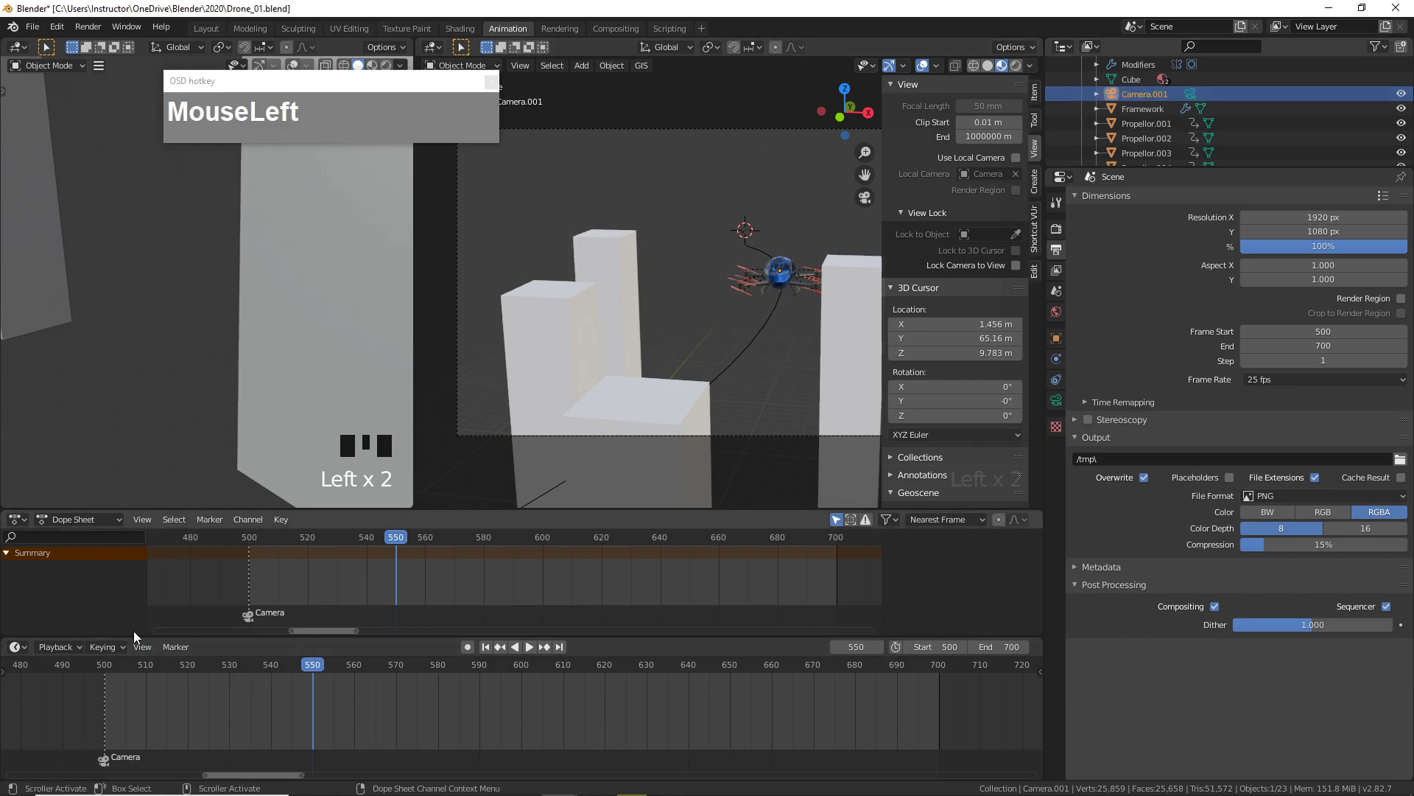
left_click(176, 646)
- Add a timeline marker at frame 550 and bind Camera.001 to it
left_click(196, 630)
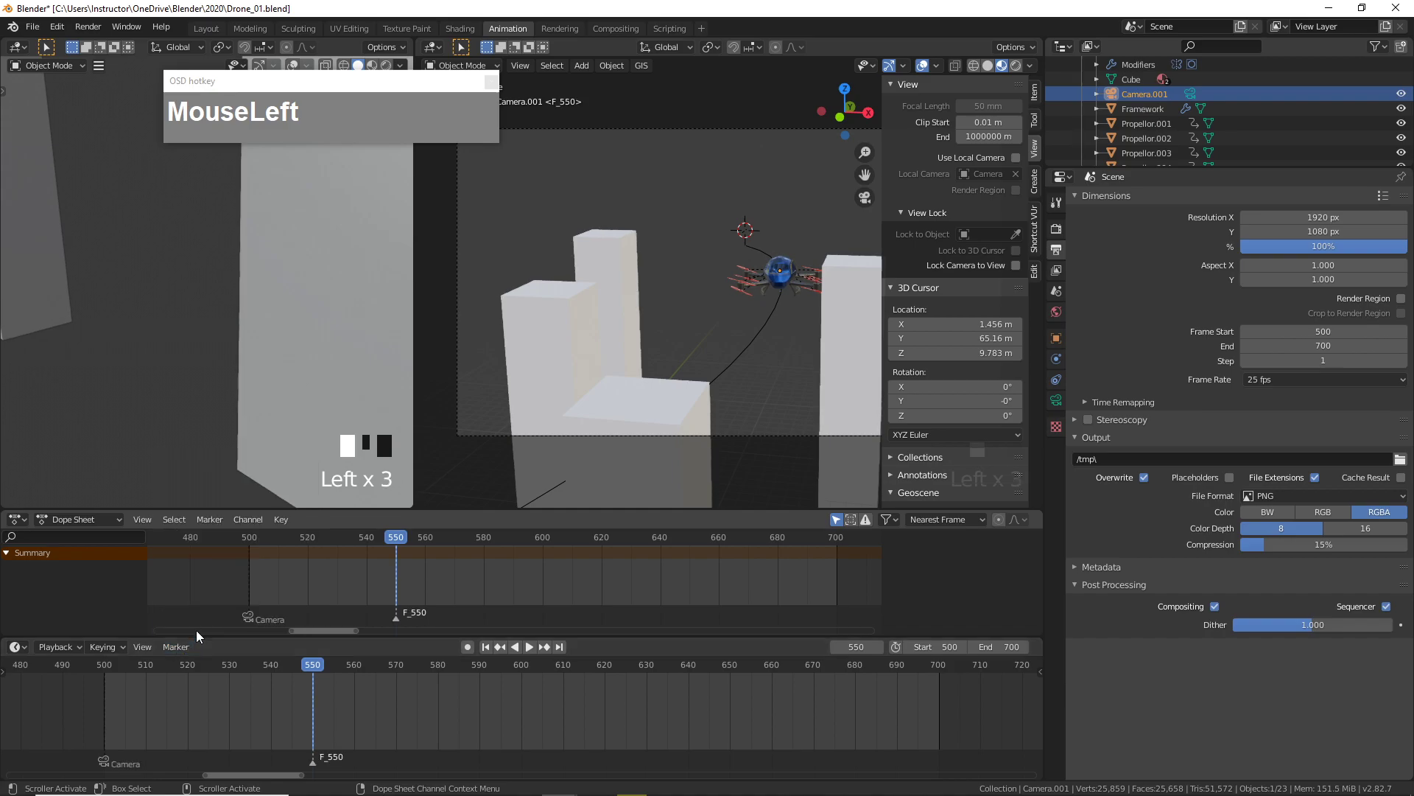
left_click(174, 645)
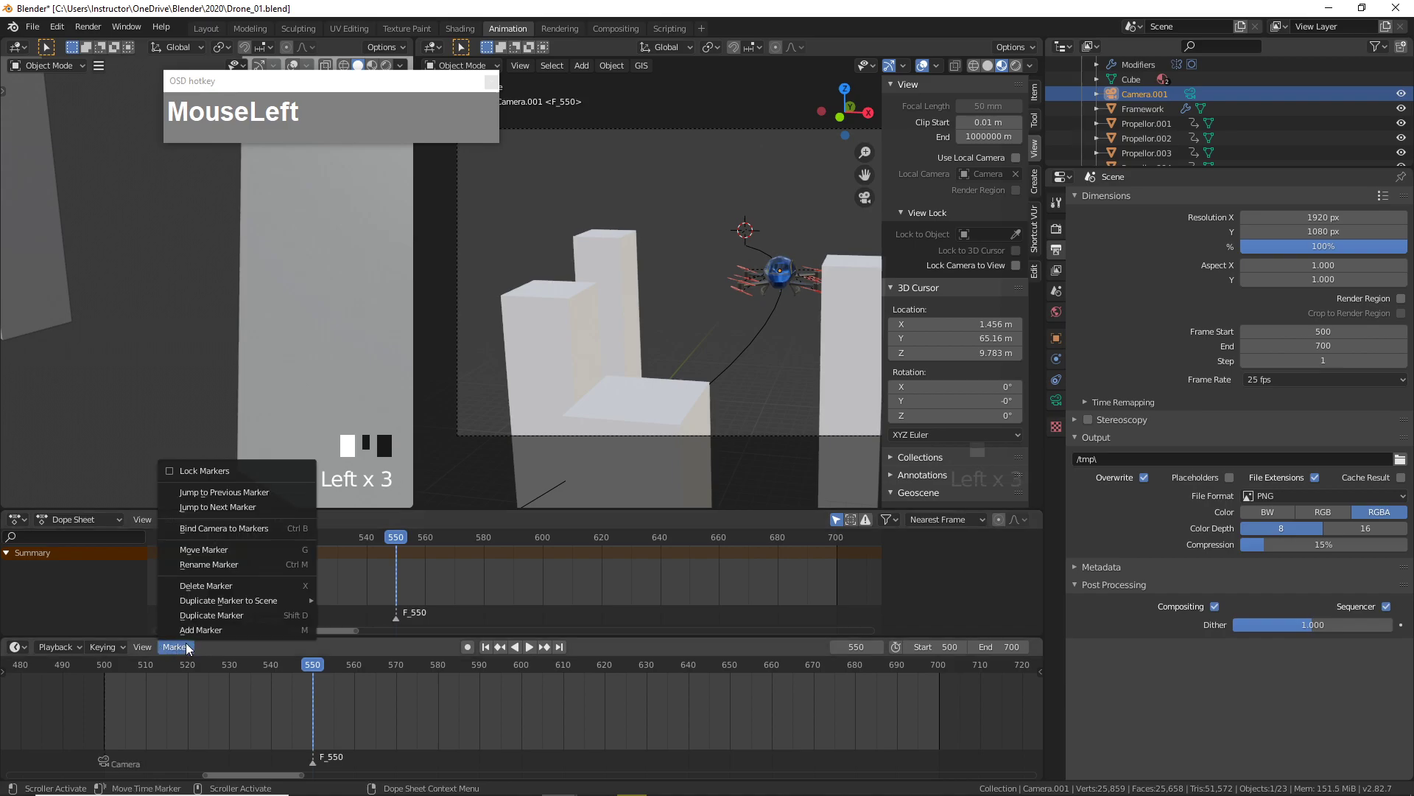
left_click(245, 529)
scroll(685, 376, "down", 4)
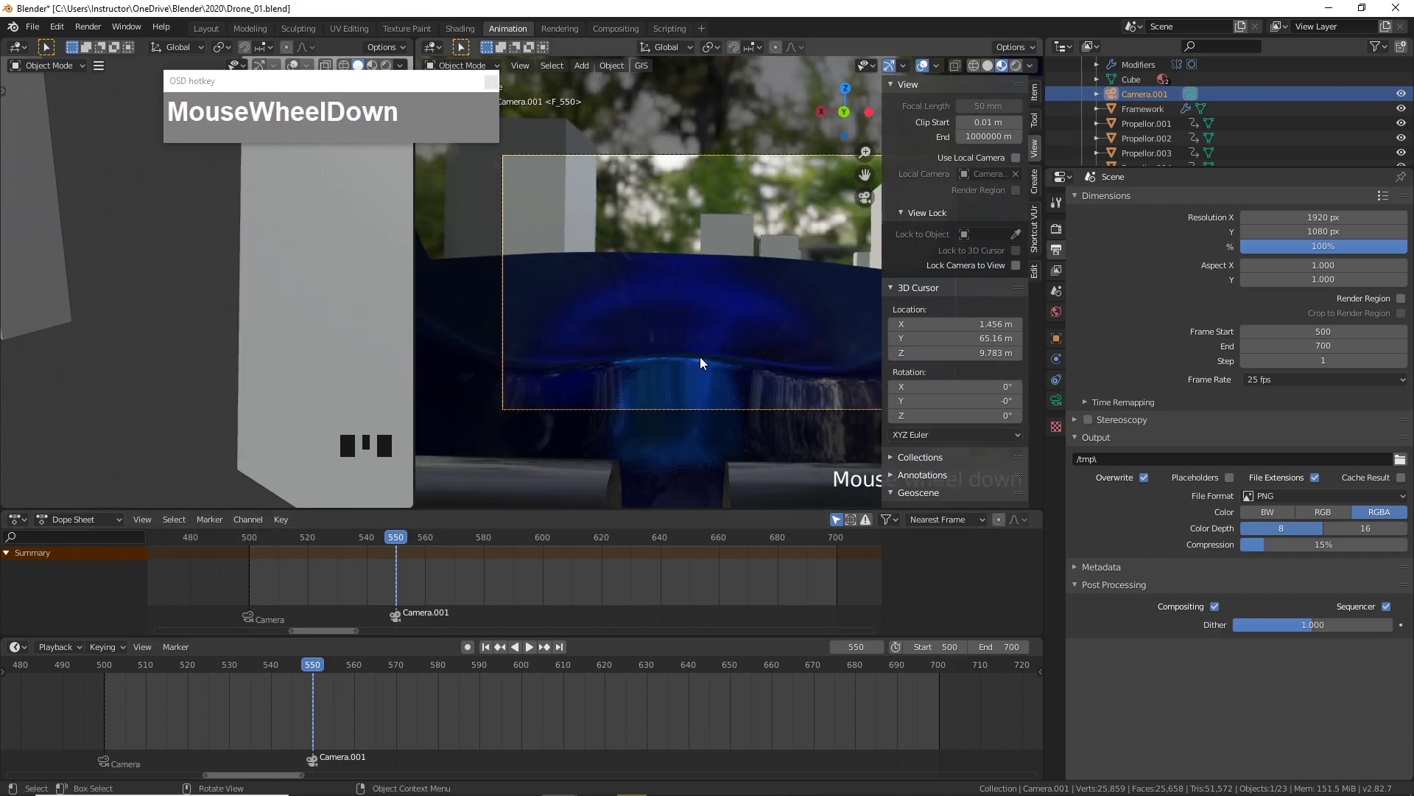
middle_click_drag(761, 361, 715, 423, "shift")
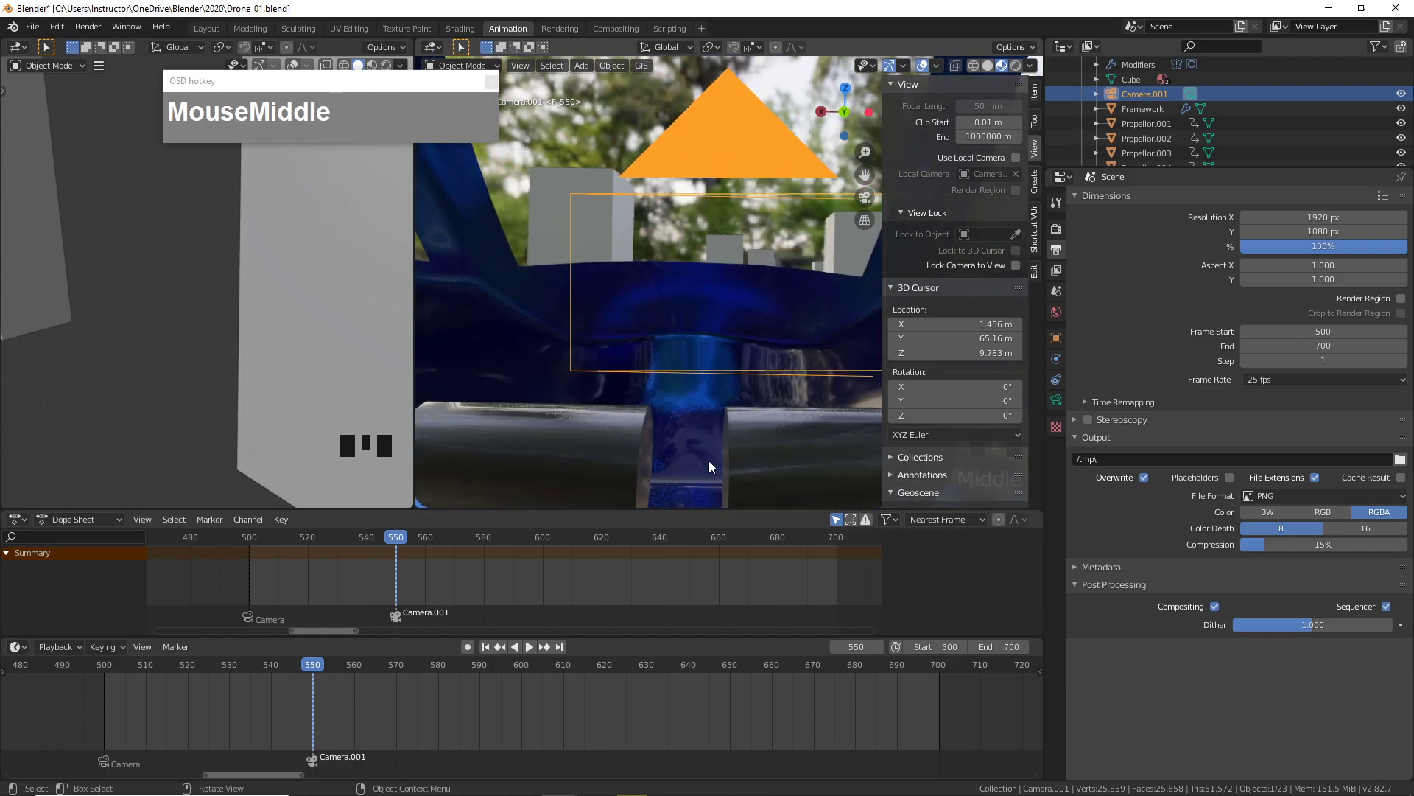
- Look through Camera.001 and set its focal length to 17 mm
key("KP_0")
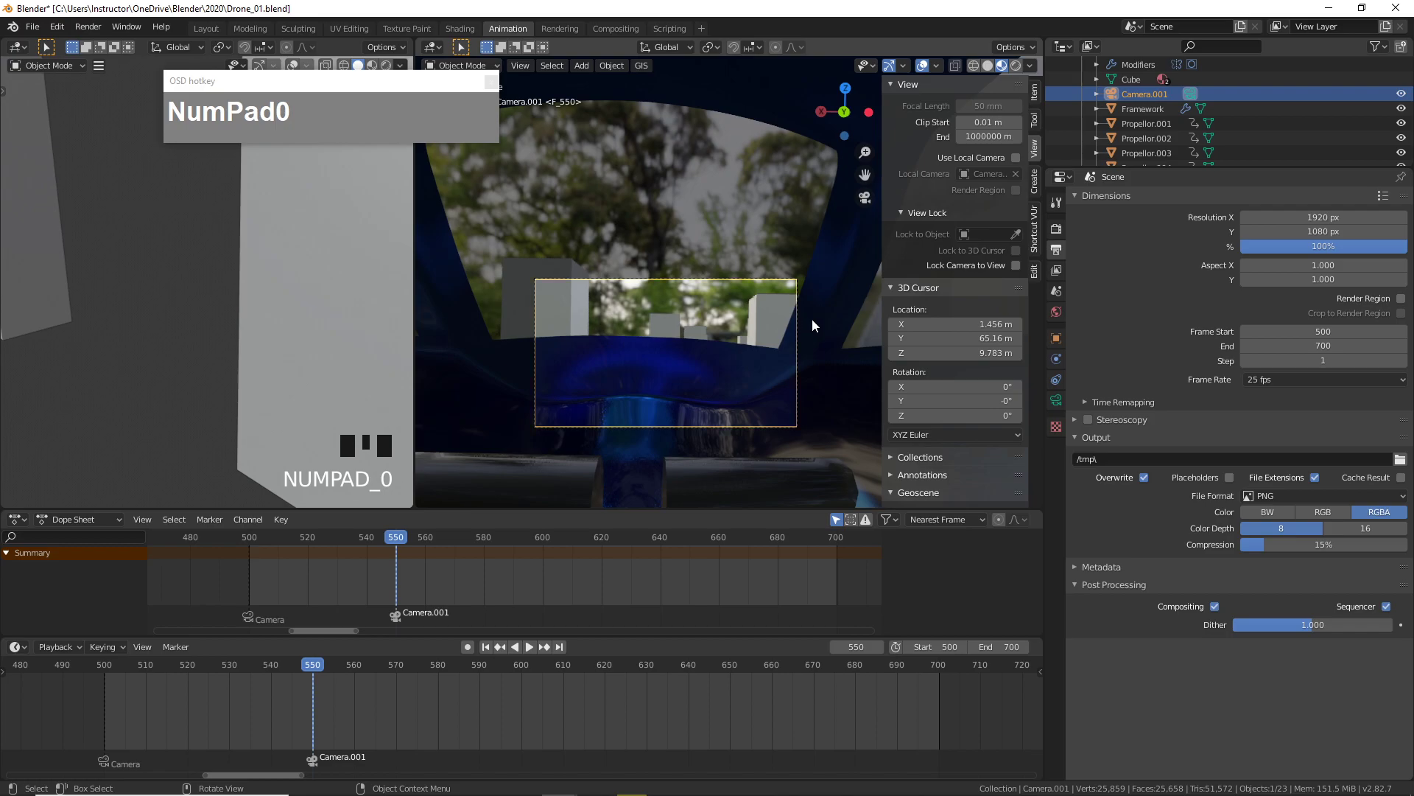
scroll(811, 365, "up", 1)
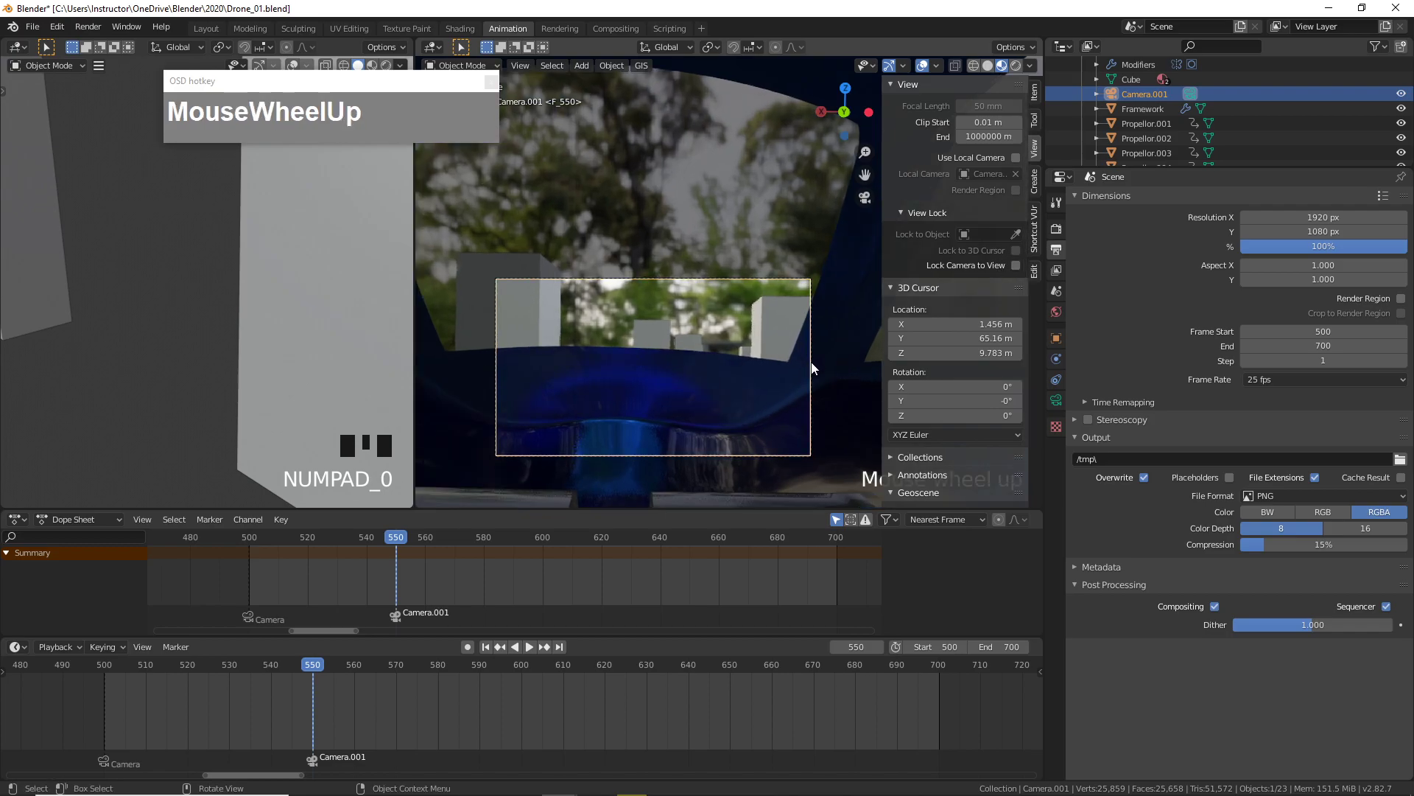
scroll(812, 367, "down", 1)
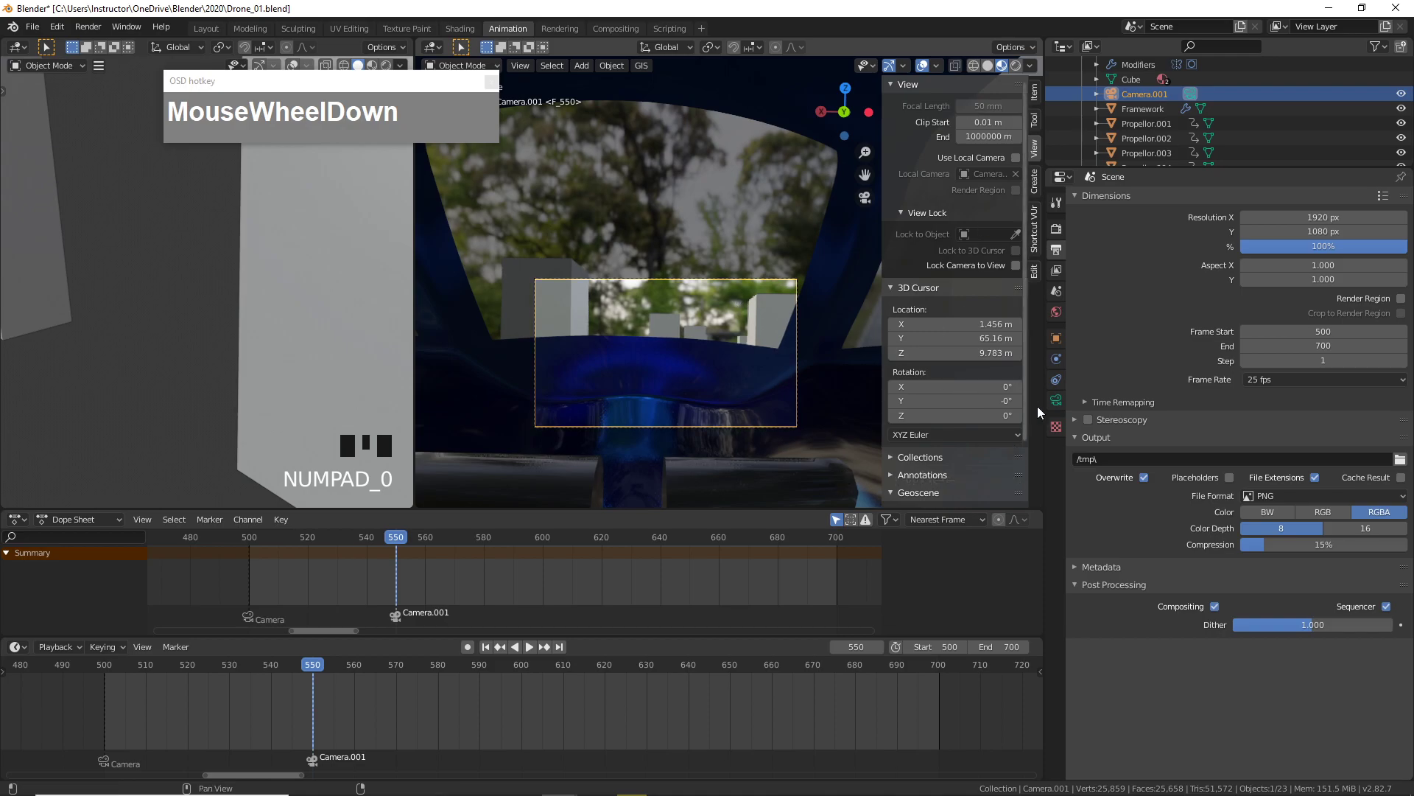
left_click(1056, 402)
left_click_drag(1292, 270, 1076, 335)
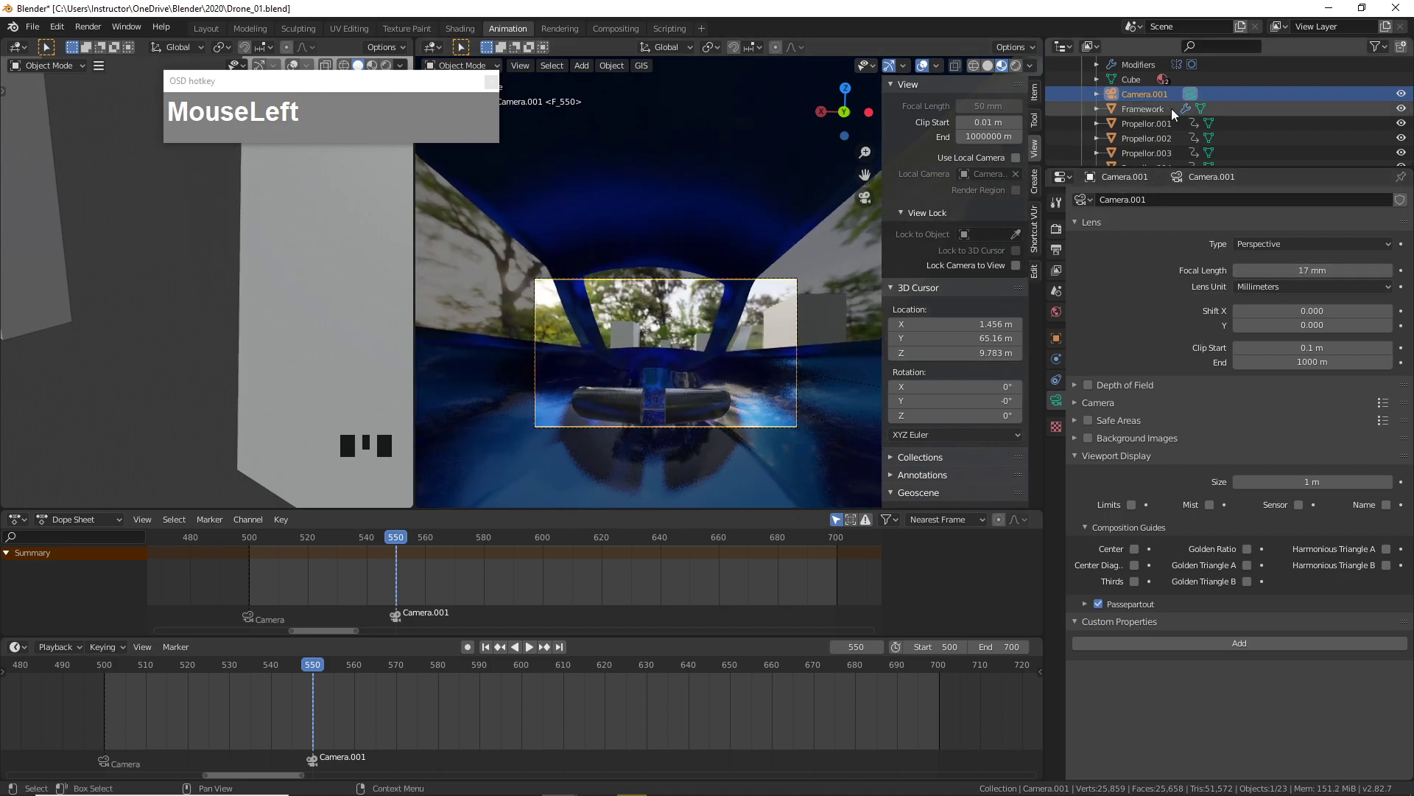
- Move Camera.001 inside the cockpit, then slide it about 0.62 m along its local Z
left_click(1151, 96)
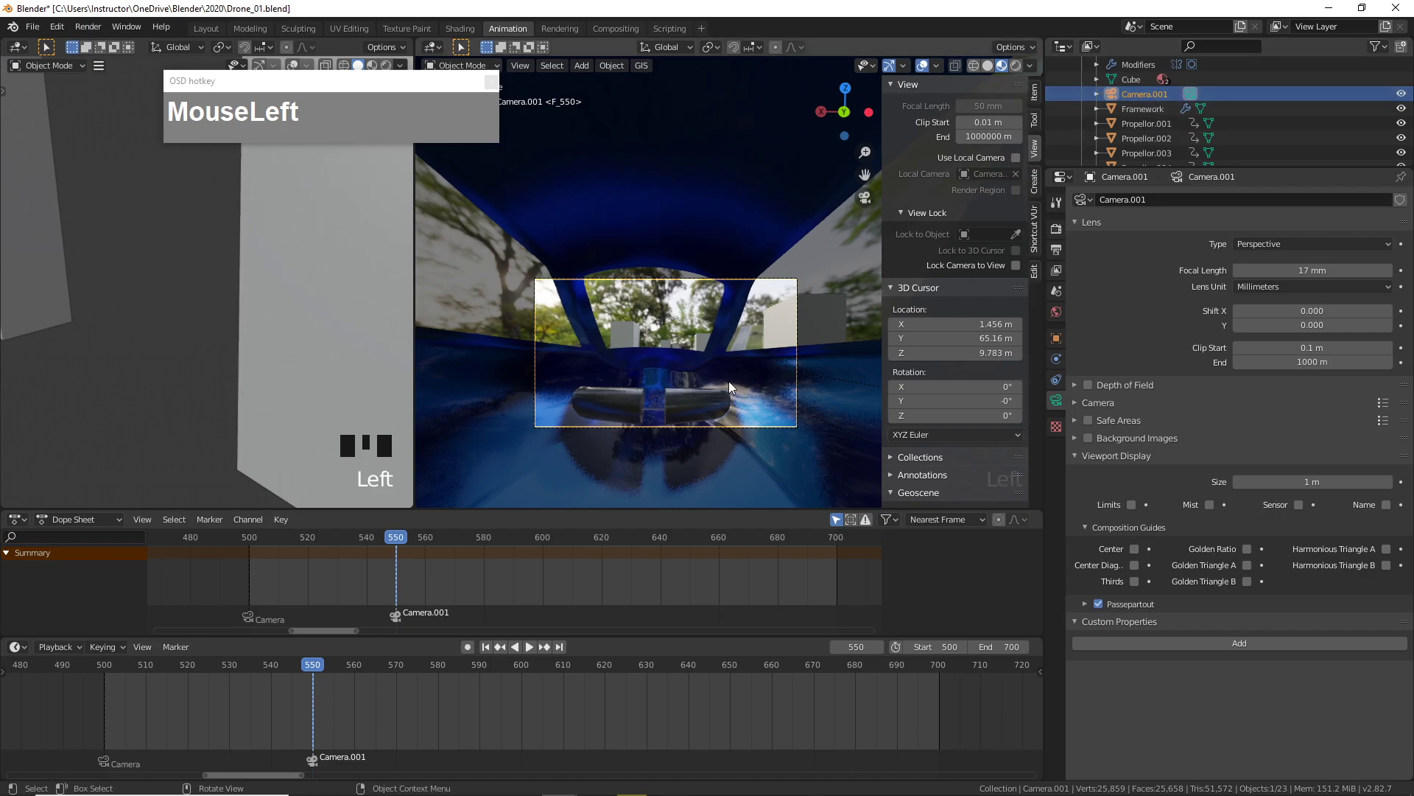
key("g")
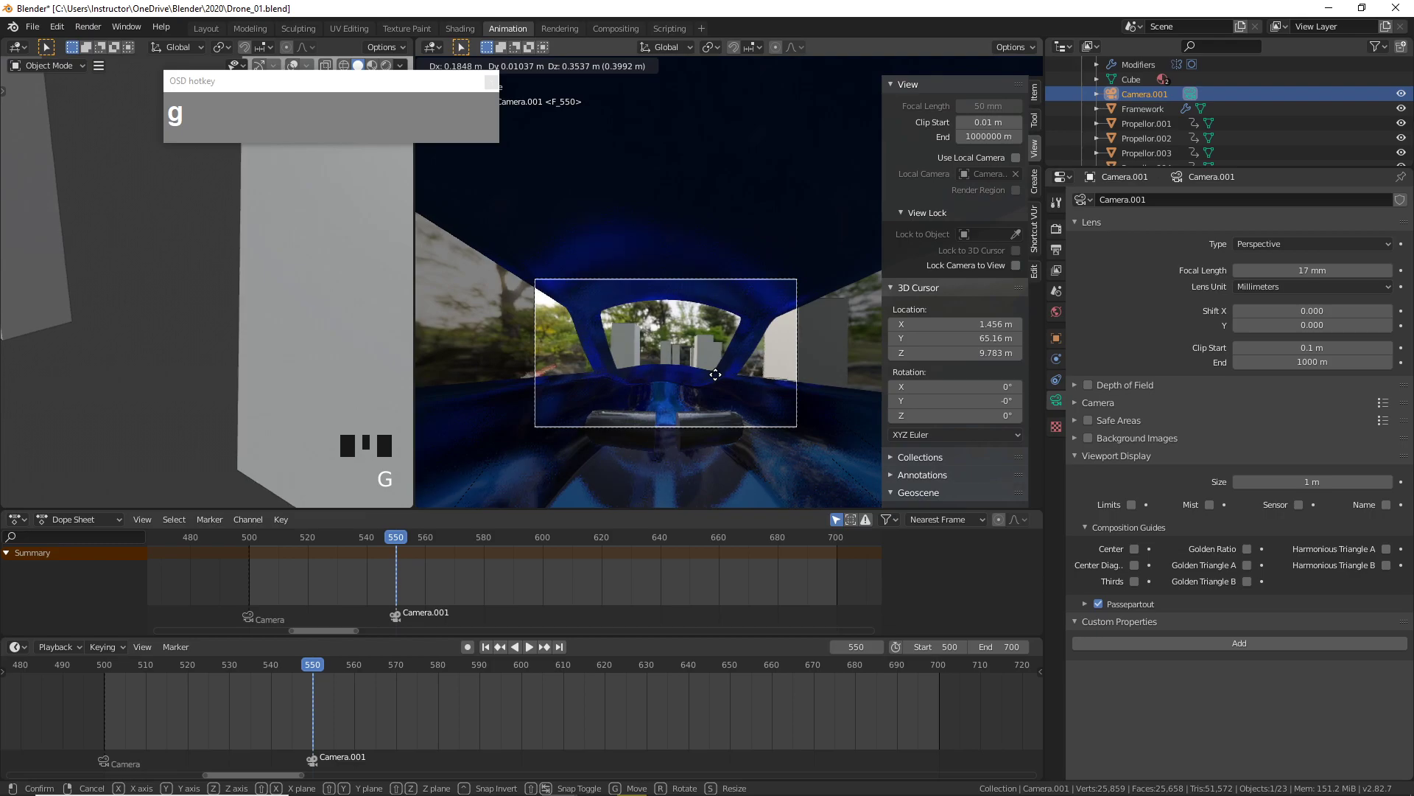
left_click(719, 381)
key("g")
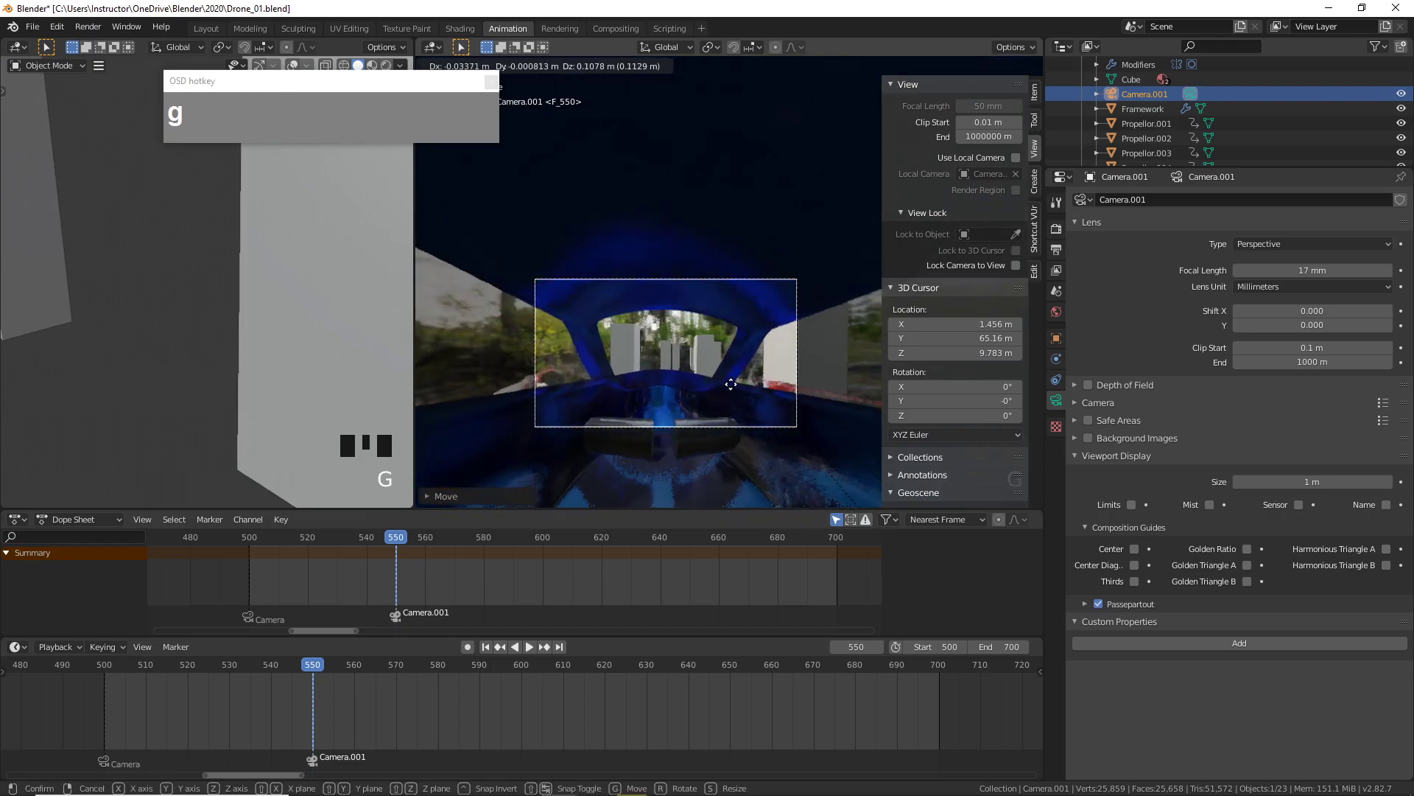
key("z")
key("z")
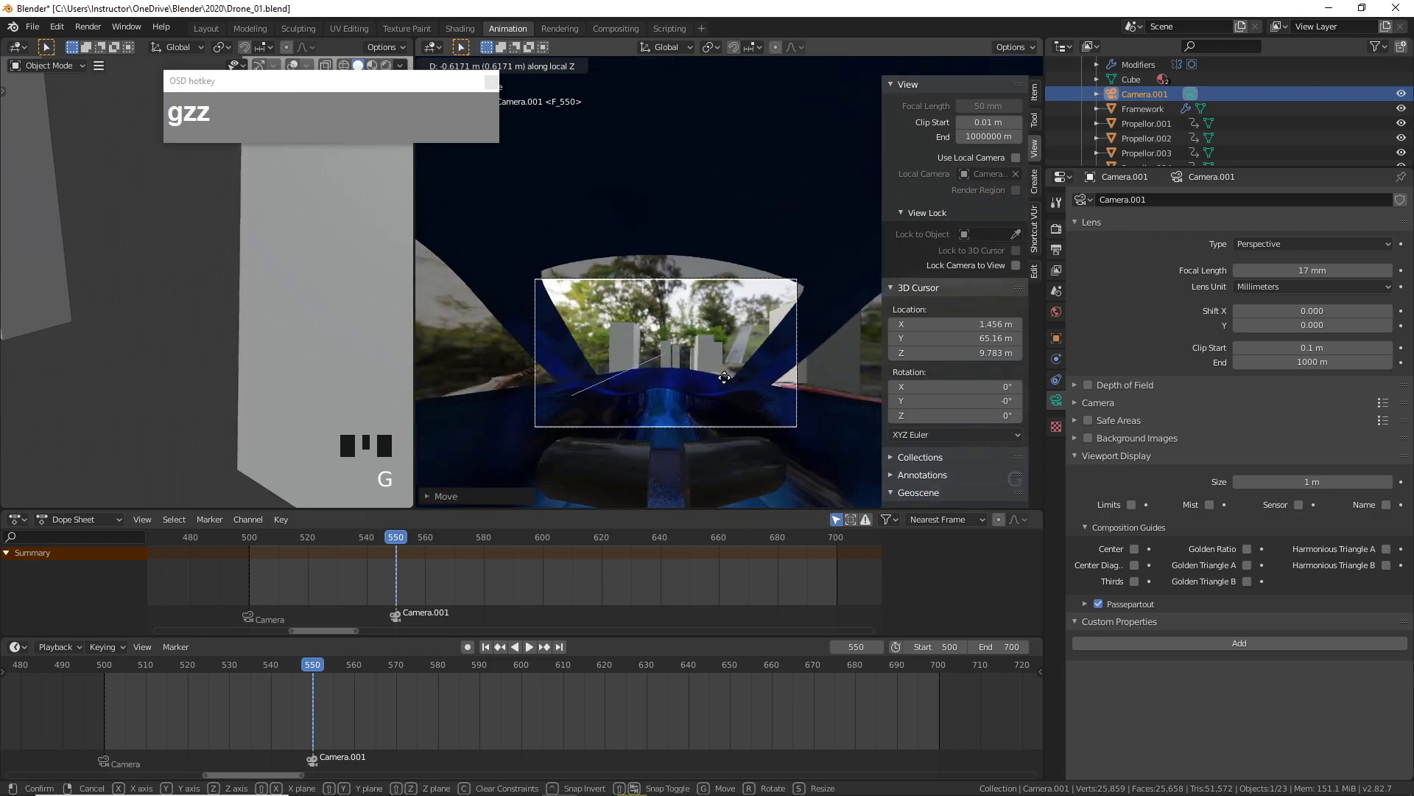
left_click(724, 378)
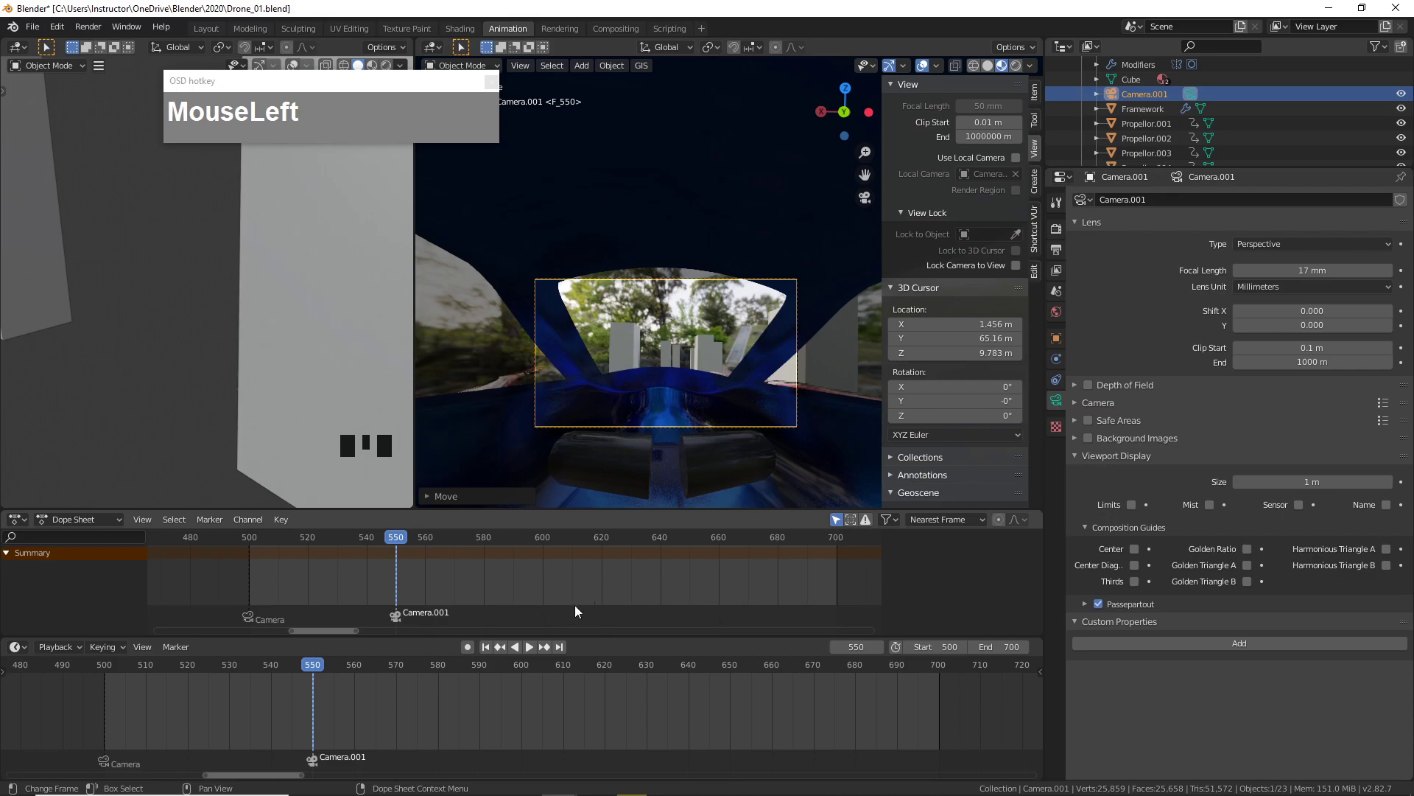
- Rewind to frame 500, recentre the camera view, and play the animation
key("Left")
left_click_drag(309, 665, 111, 695)
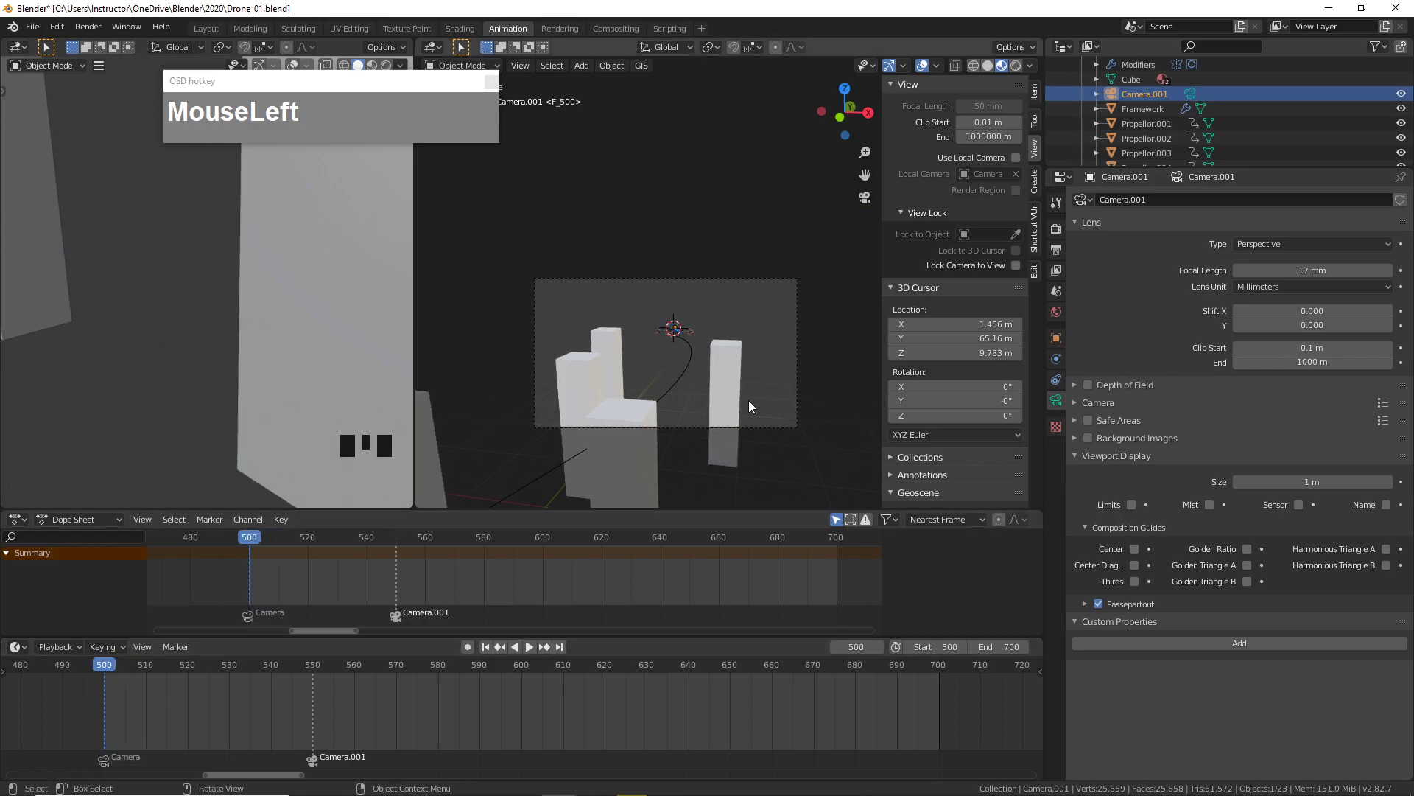
scroll(775, 401, "up", 3)
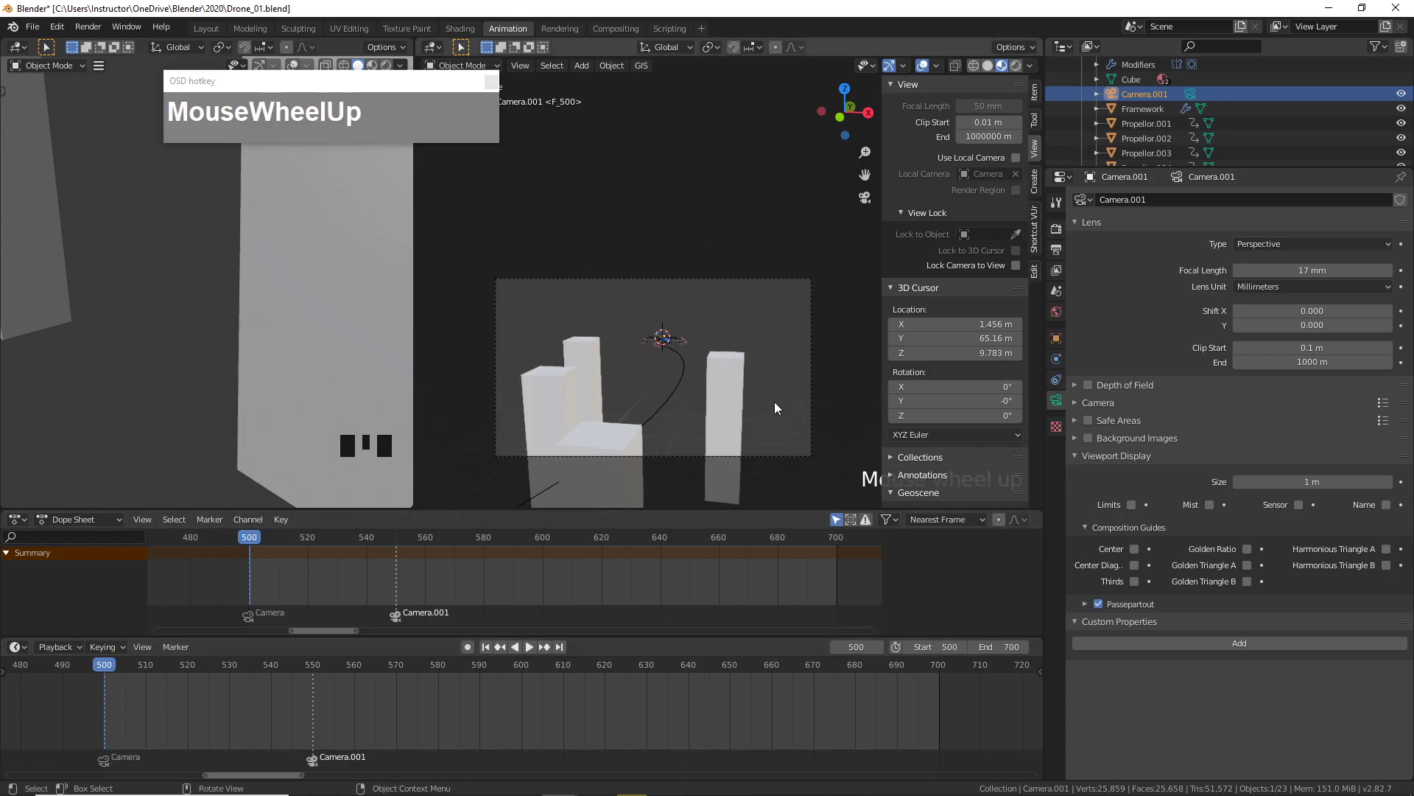
middle_click_drag(768, 408, 791, 374, "shift")
scroll(794, 328, "up", 1)
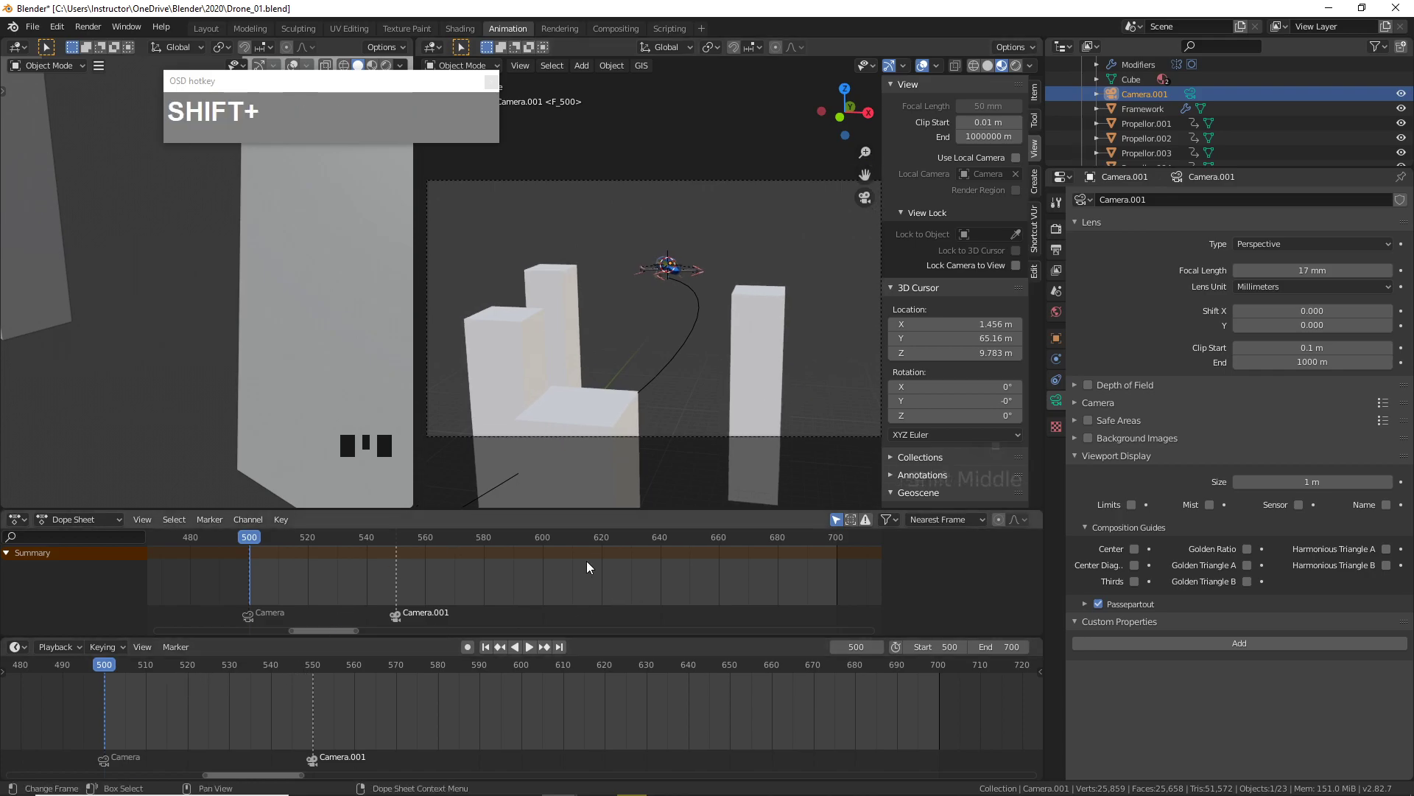
left_click(530, 646)
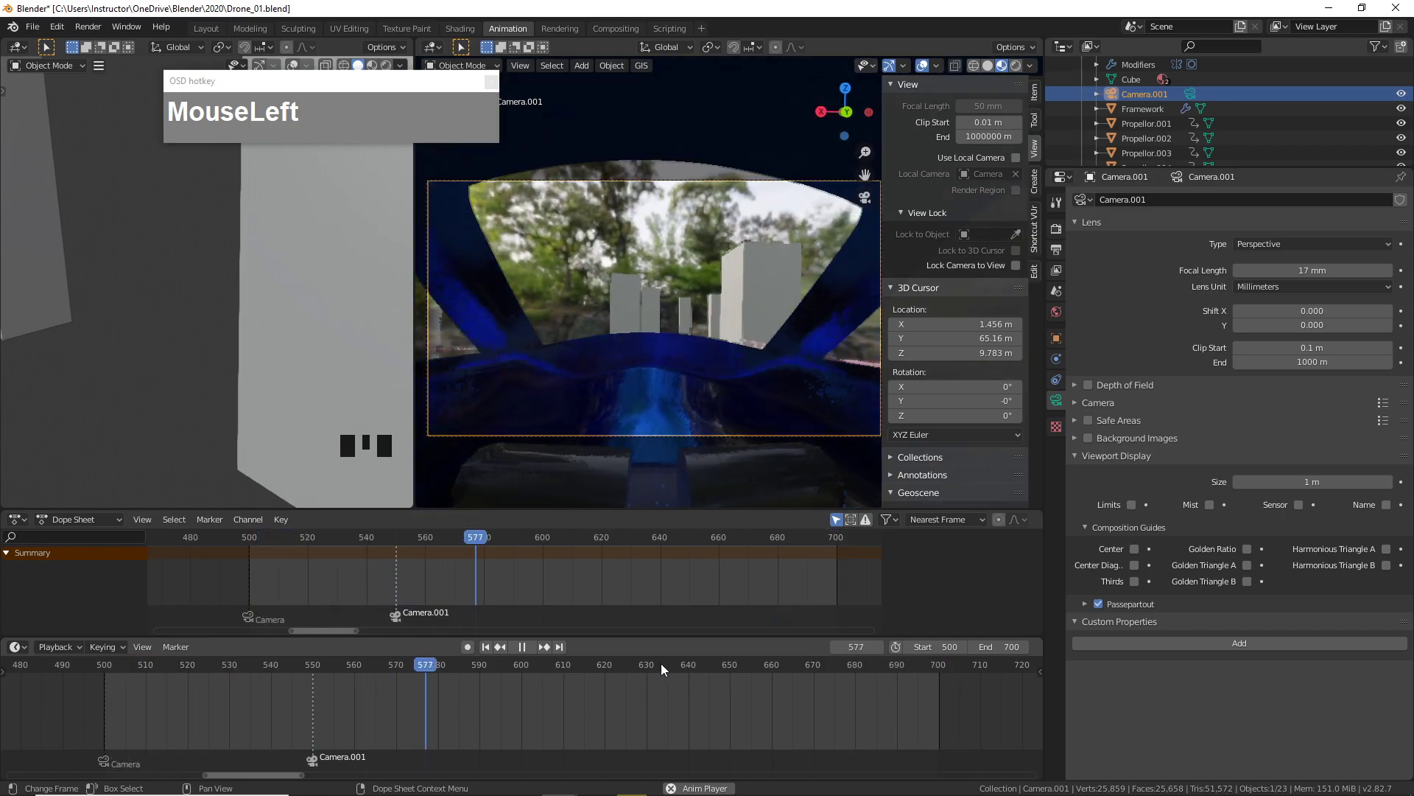
- Pause playback and scrub back toward frame 553, just after the camera switch
left_click(551, 663)
left_click_drag(551, 663, 284, 718)
- Select the Cabin, show its Offset Factor curve, and give the two middle keyframes free handles
left_click(700, 278)
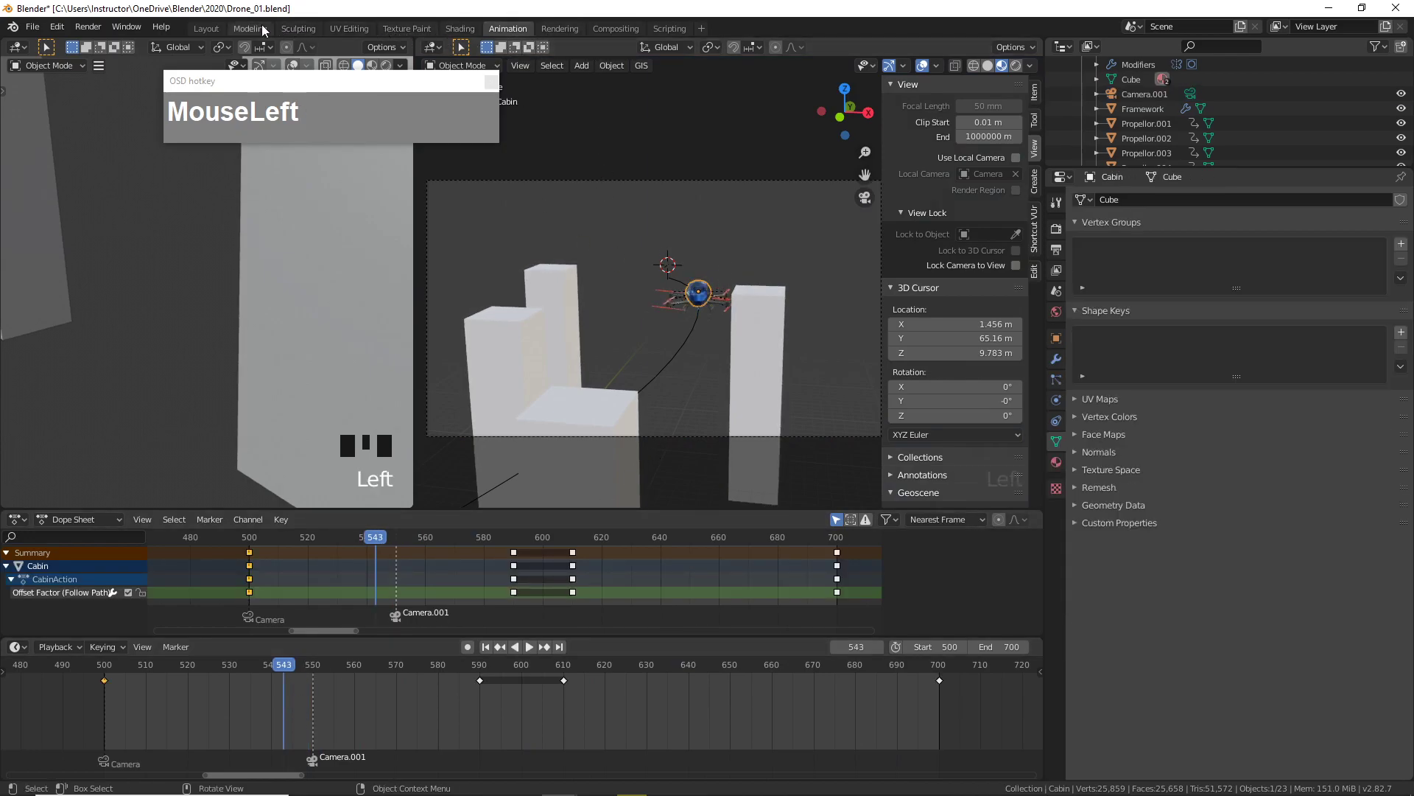
left_click(511, 27)
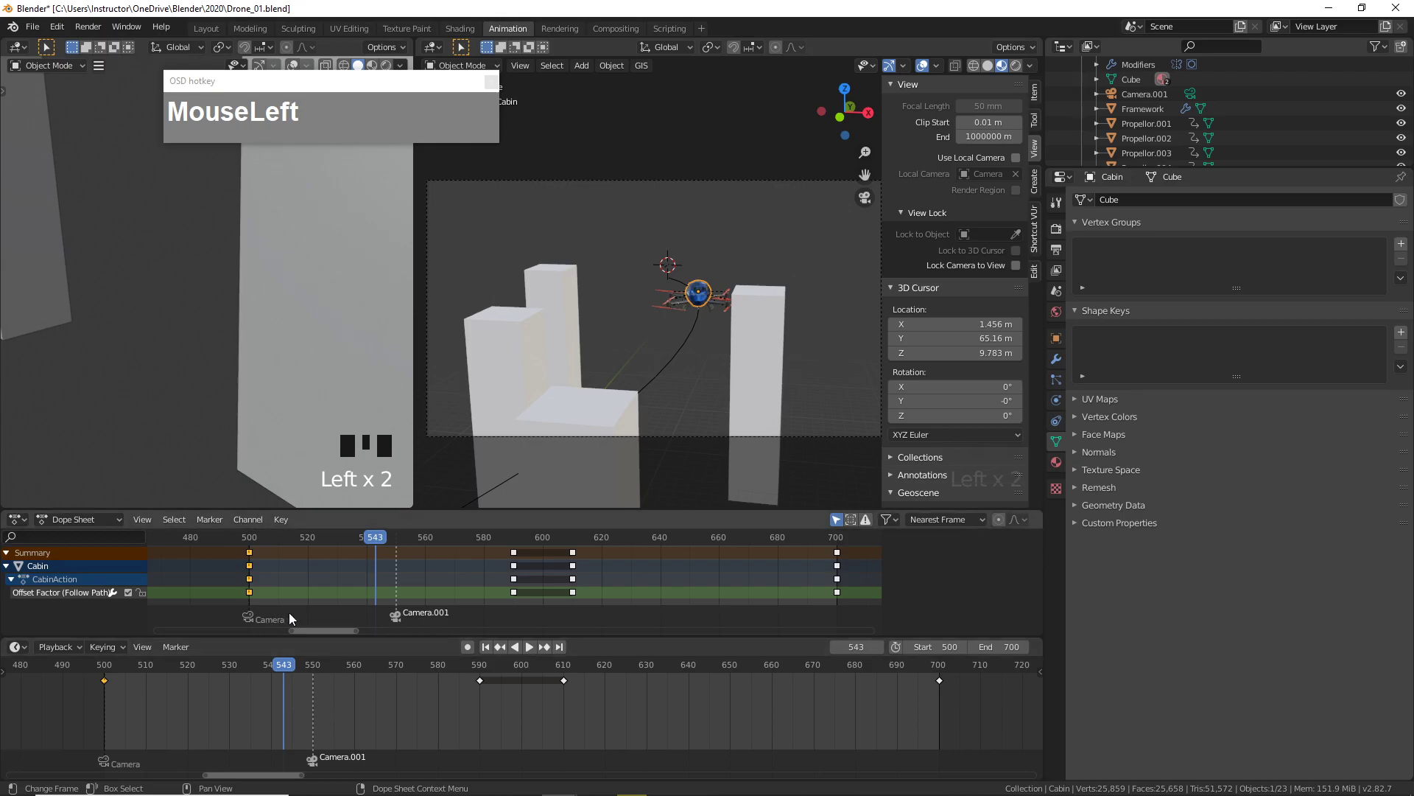
key("ctrl+Tab")
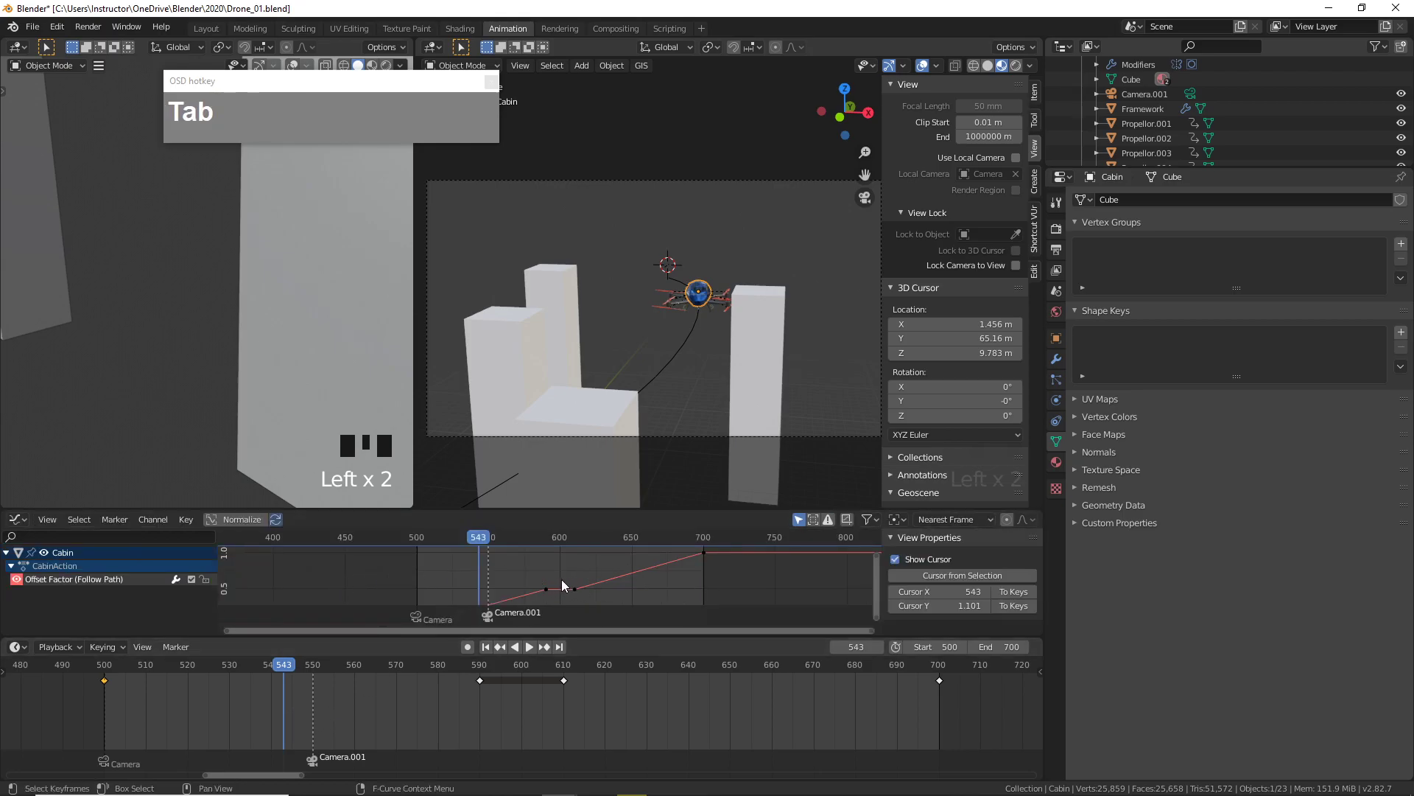
scroll(562, 579, "down", 1)
left_click_drag(542, 577, 587, 595)
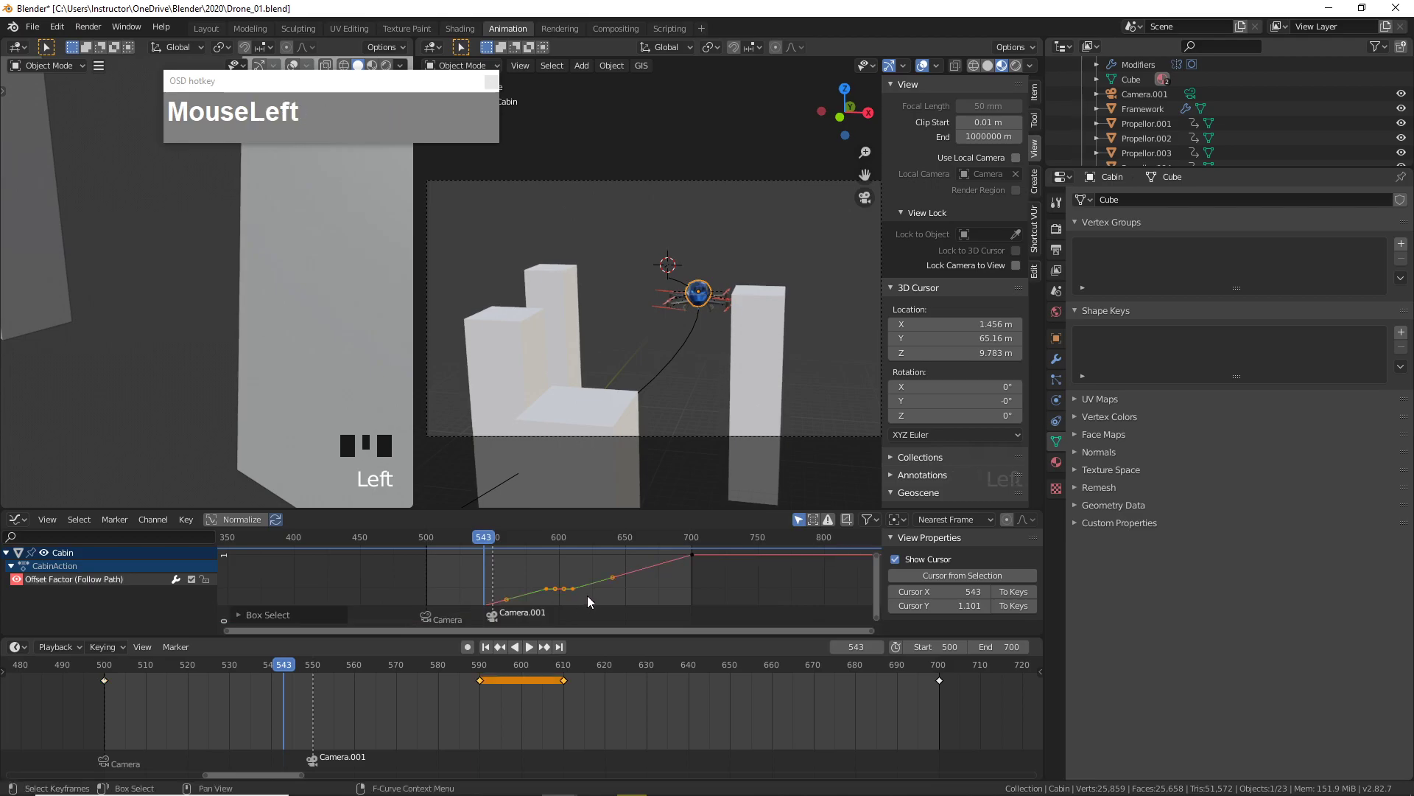
key("v")
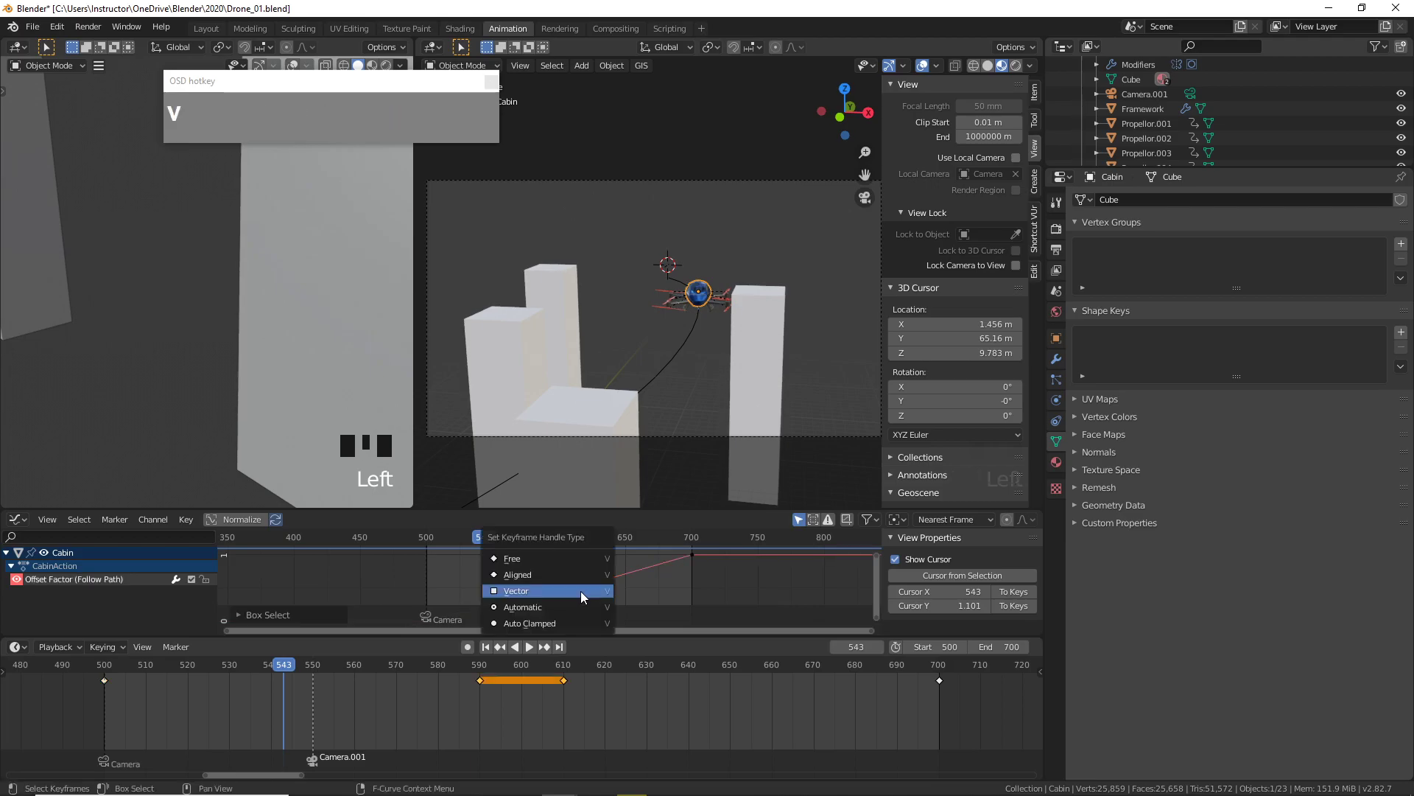
left_click(564, 559)
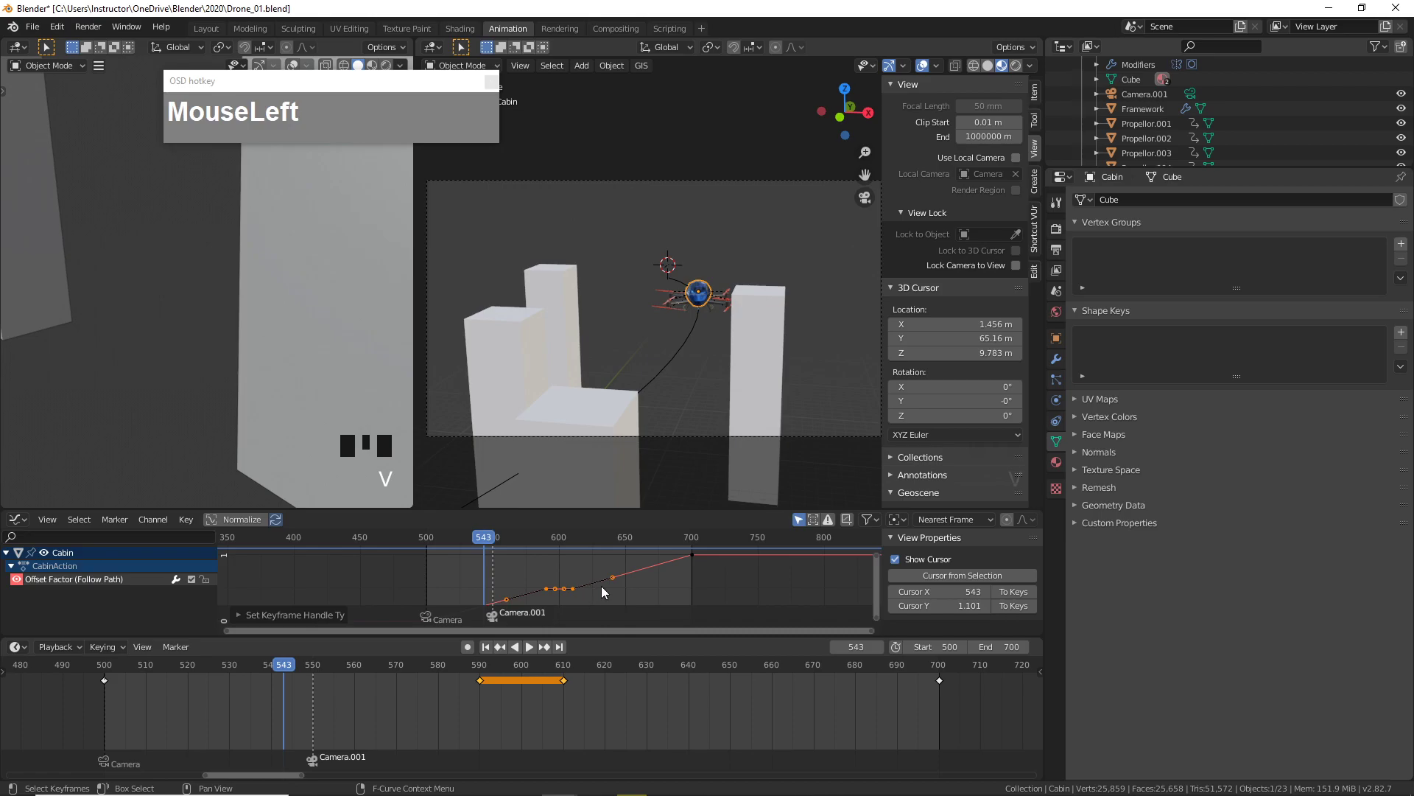
left_click_drag(616, 510, 635, 354)
- Set the keyframes' interpolation to Quadratic easing after trying Bezier and Sinusoidal
key("t")
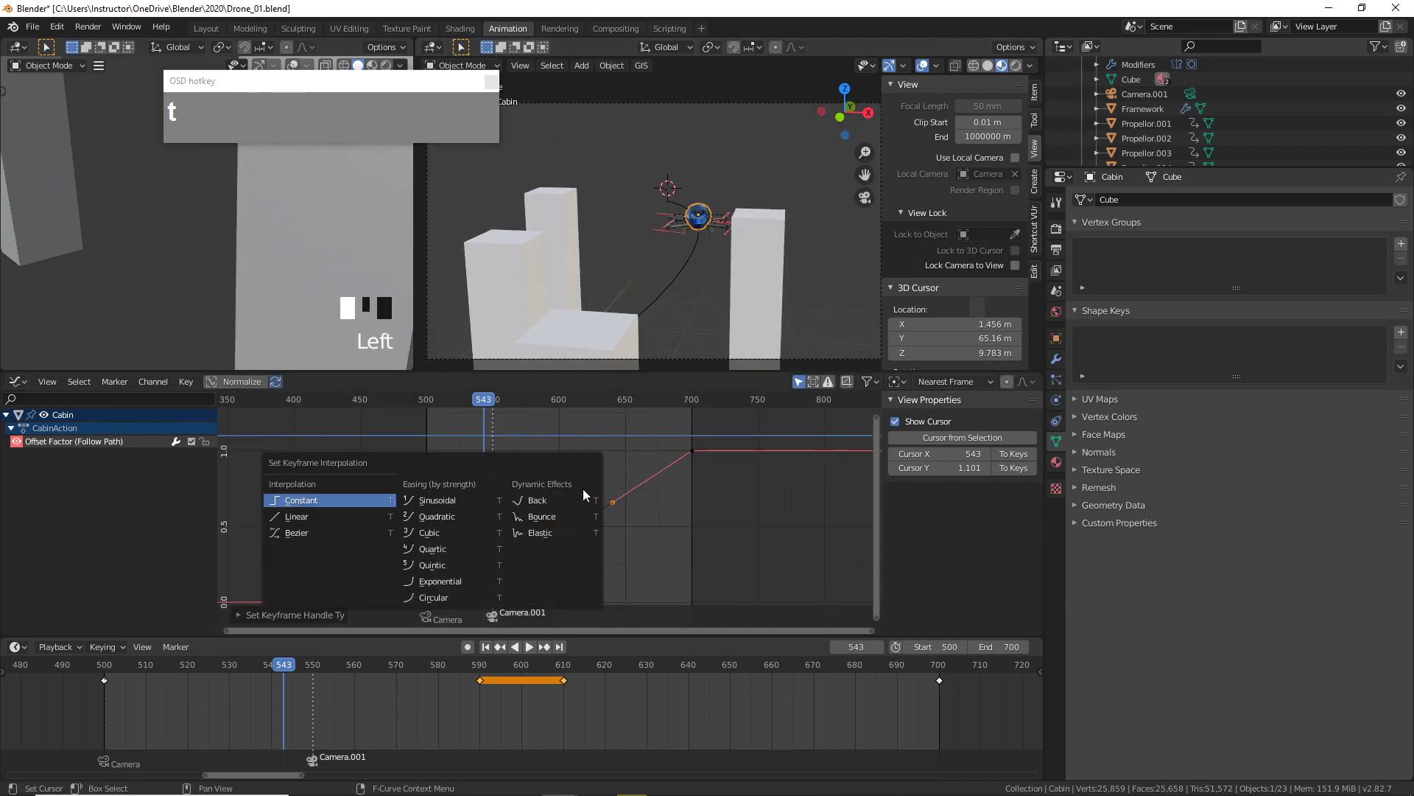
left_click(354, 535)
key("t")
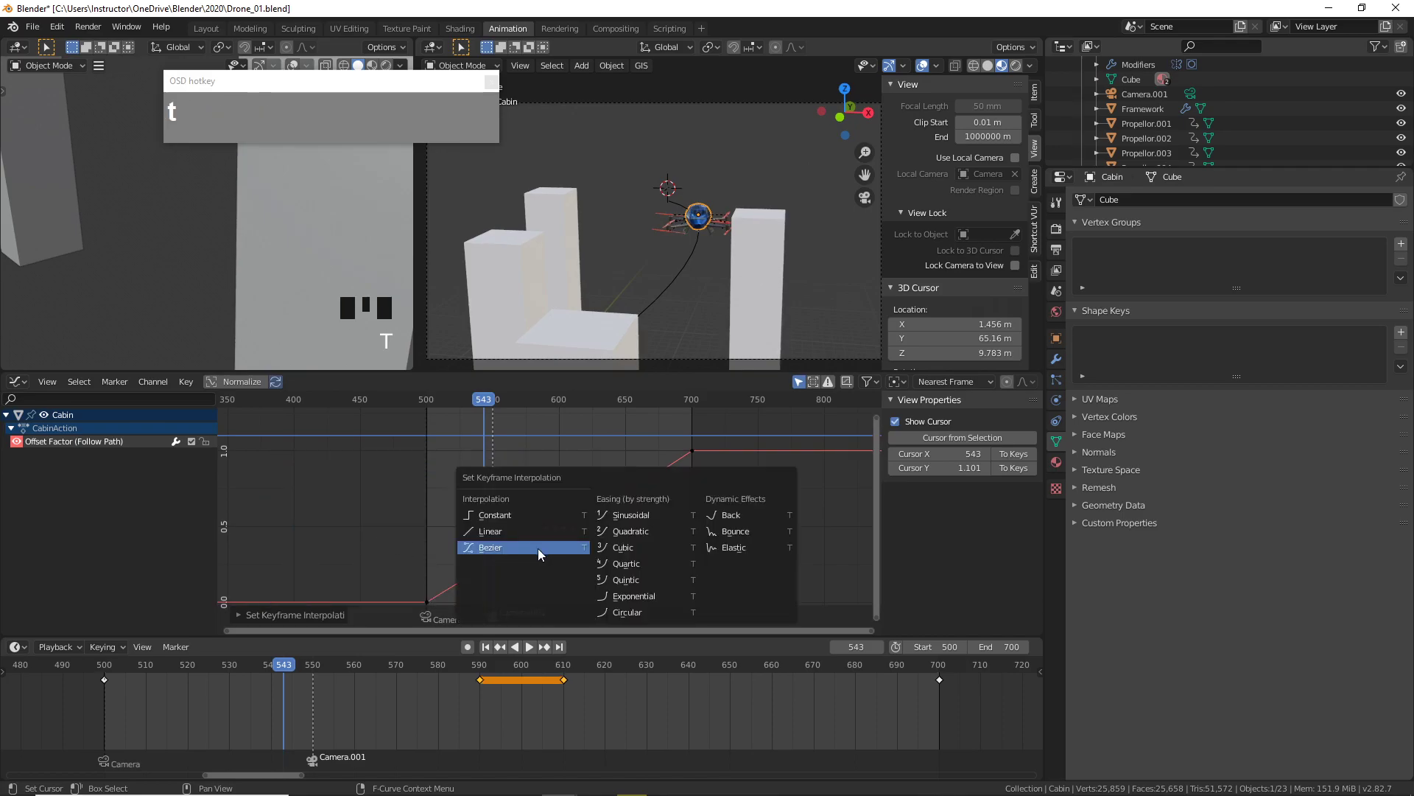
left_click(646, 520)
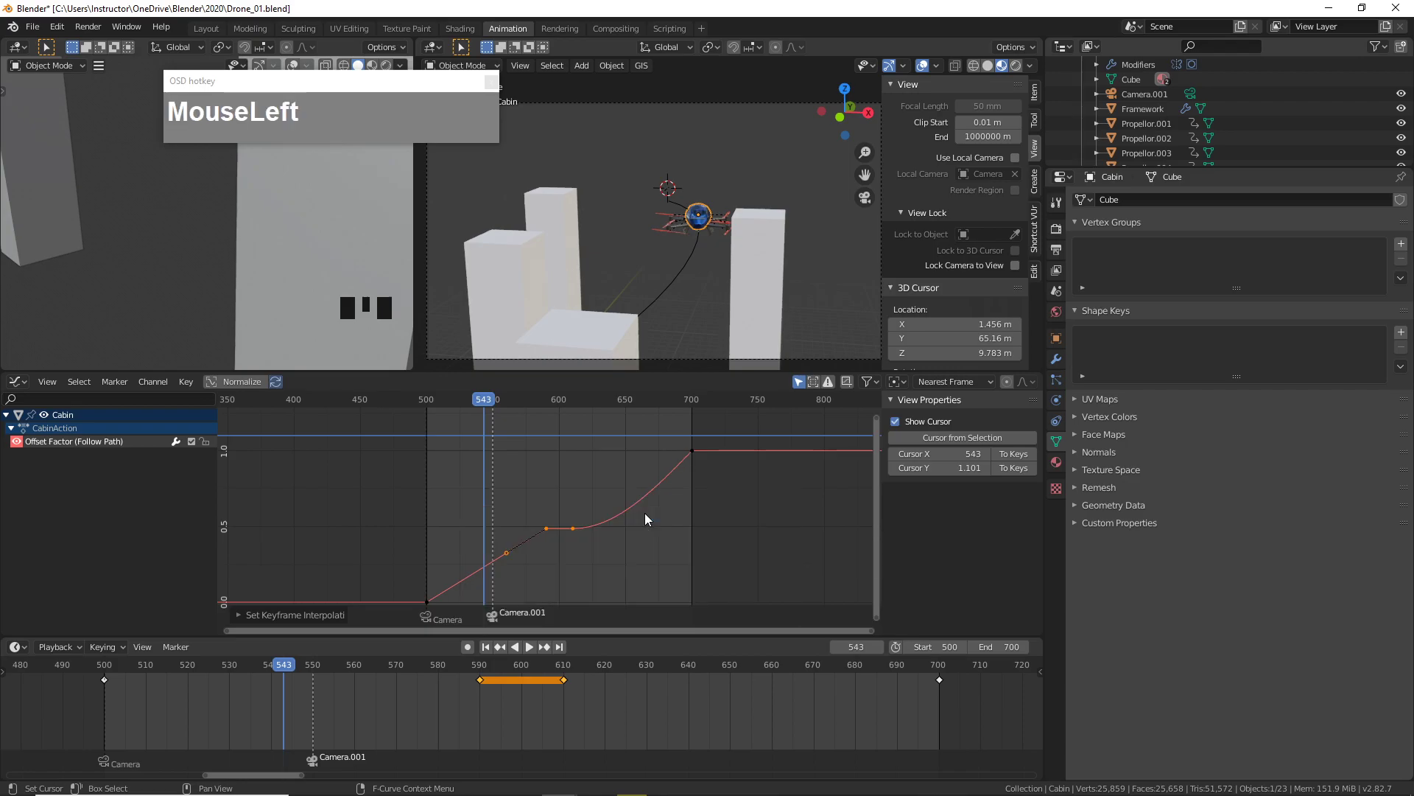
left_click(535, 543)
key("t")
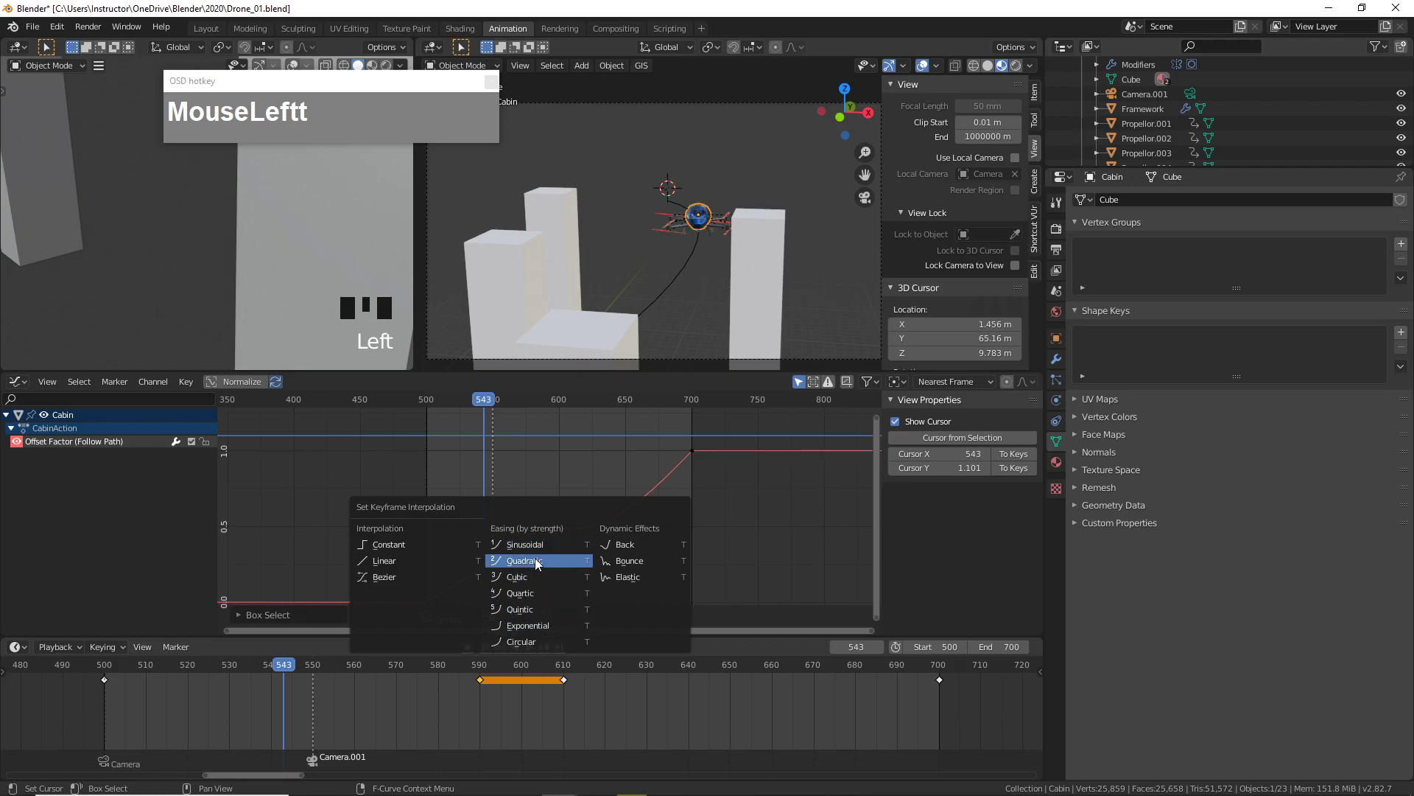
left_click(535, 560)
- Drag a keyframe handle to reshape the curve, then go back to frame 495
left_click(508, 558)
left_click(489, 537)
left_click(509, 553)
left_click_drag(508, 553, 520, 527)
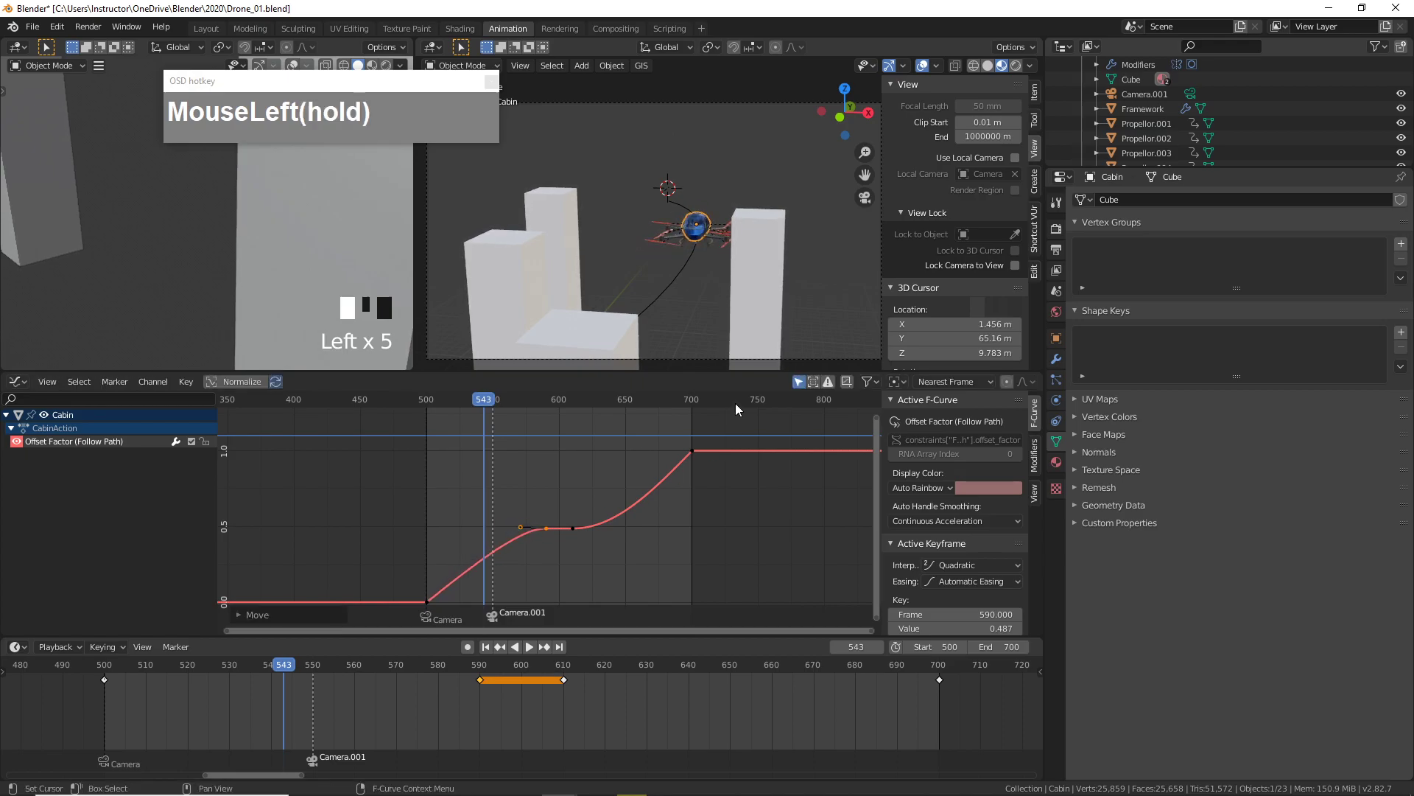
left_click_drag(286, 665, 83, 664)
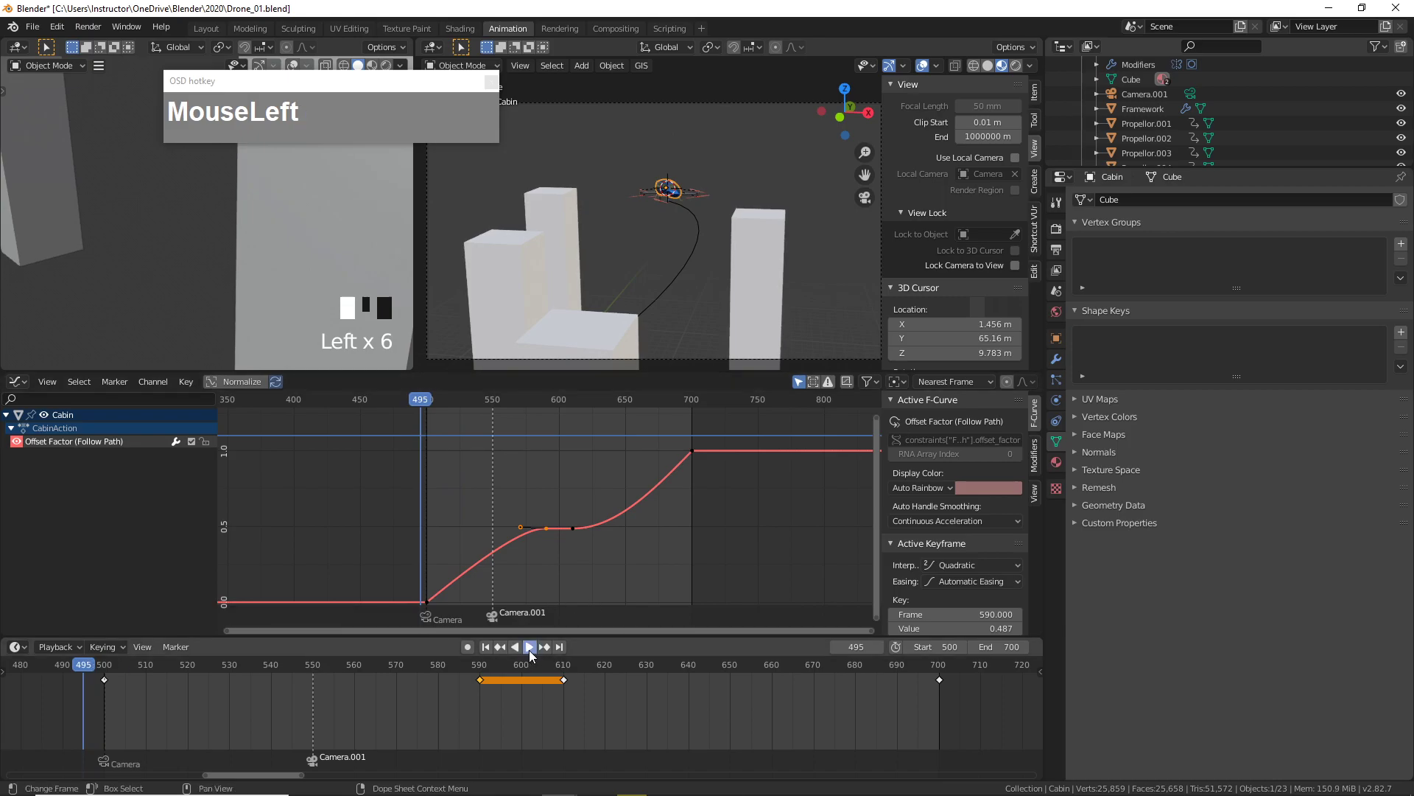
- Play and stop the animation, then return to frame 550 with Camera.001 selected
left_click(530, 646)
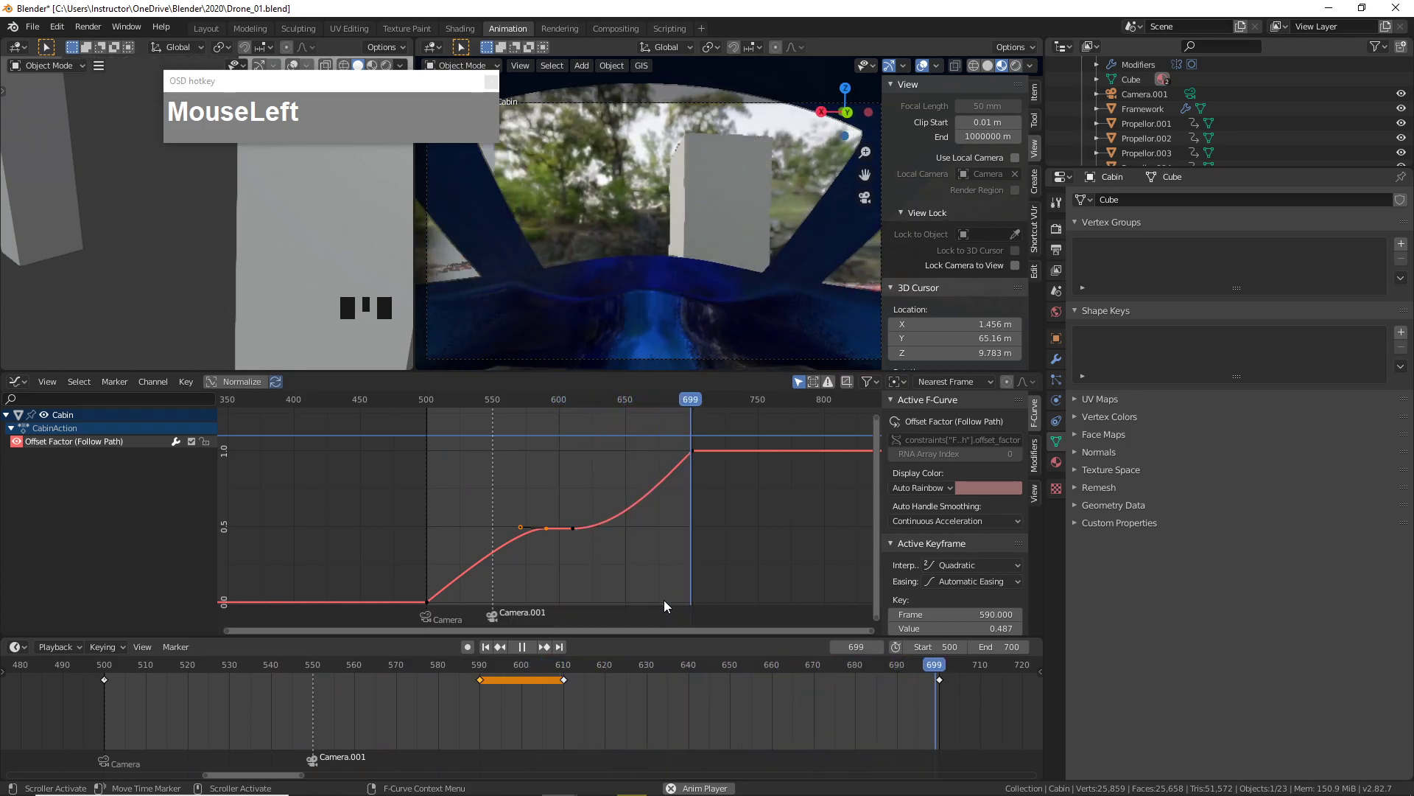
left_click(525, 651)
left_click(495, 398)
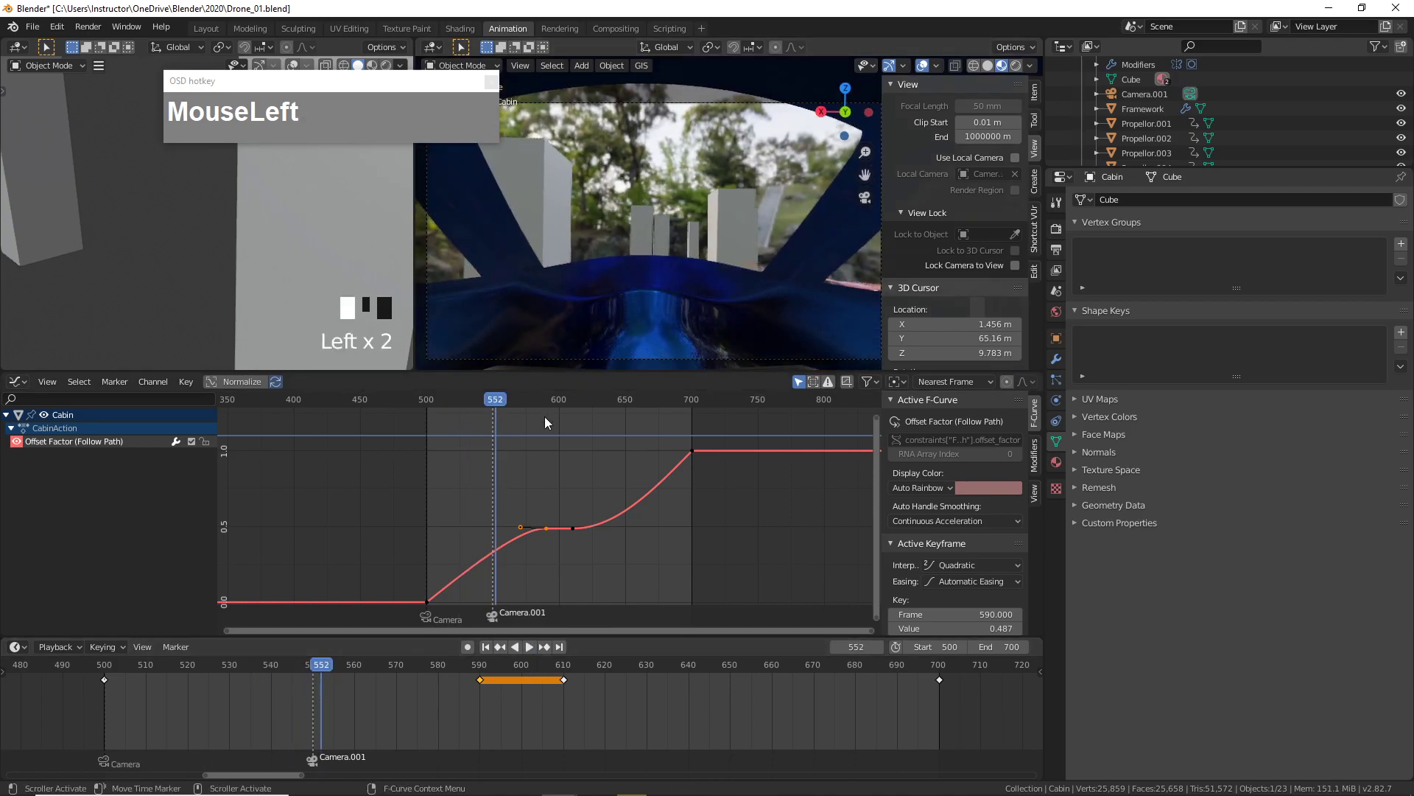
left_click_drag(309, 684, 318, 685)
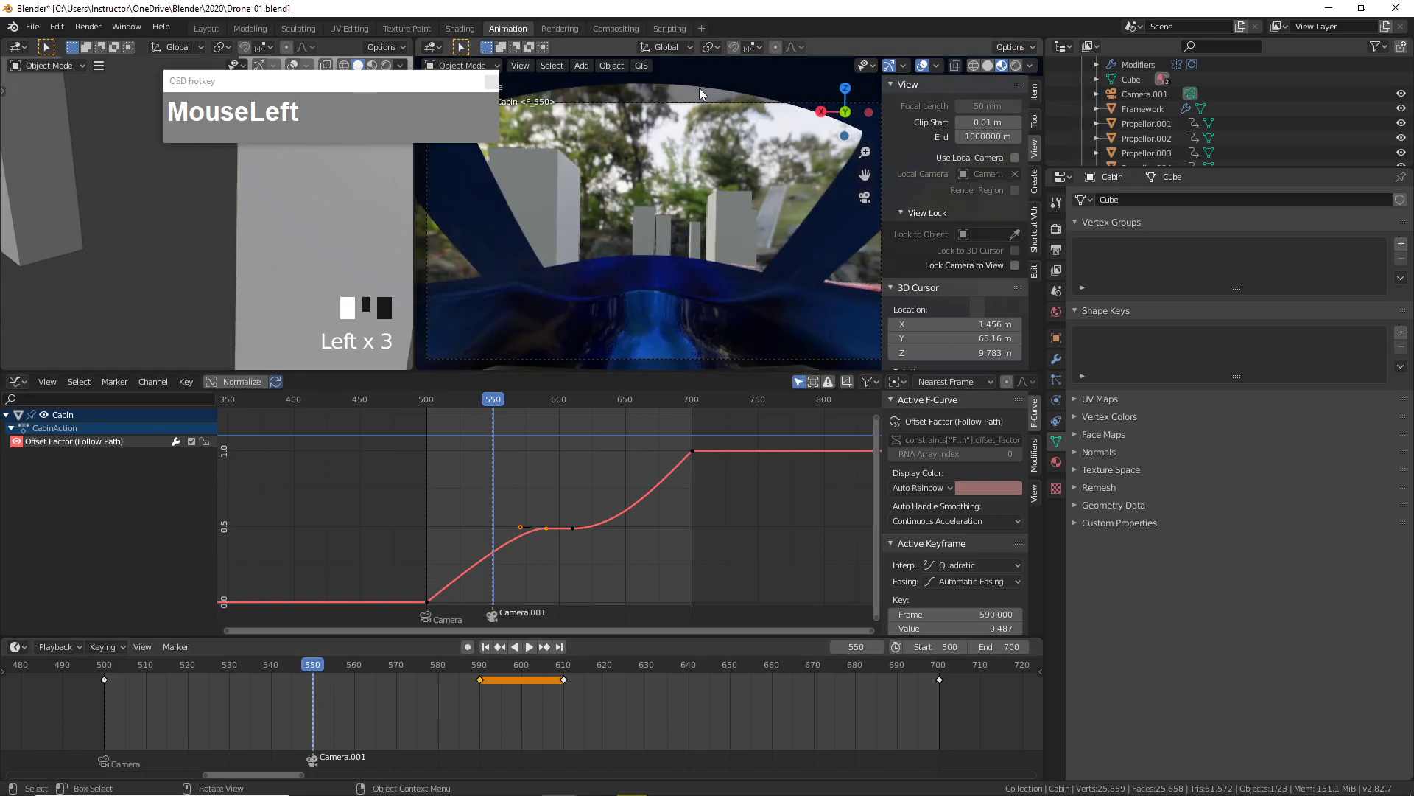
left_click(681, 104)
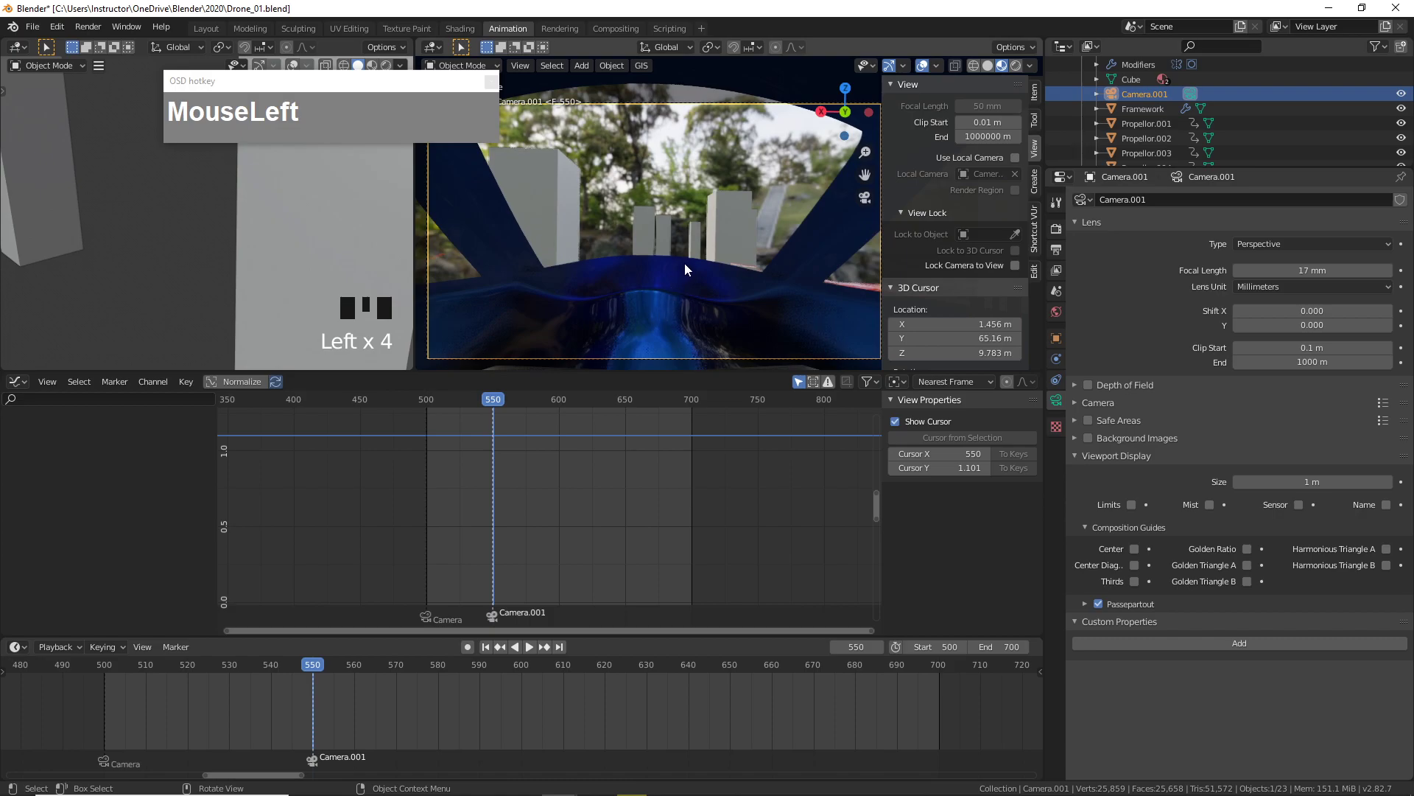
- Insert a rotation keyframe on Camera.001 at frame 550
key("i")
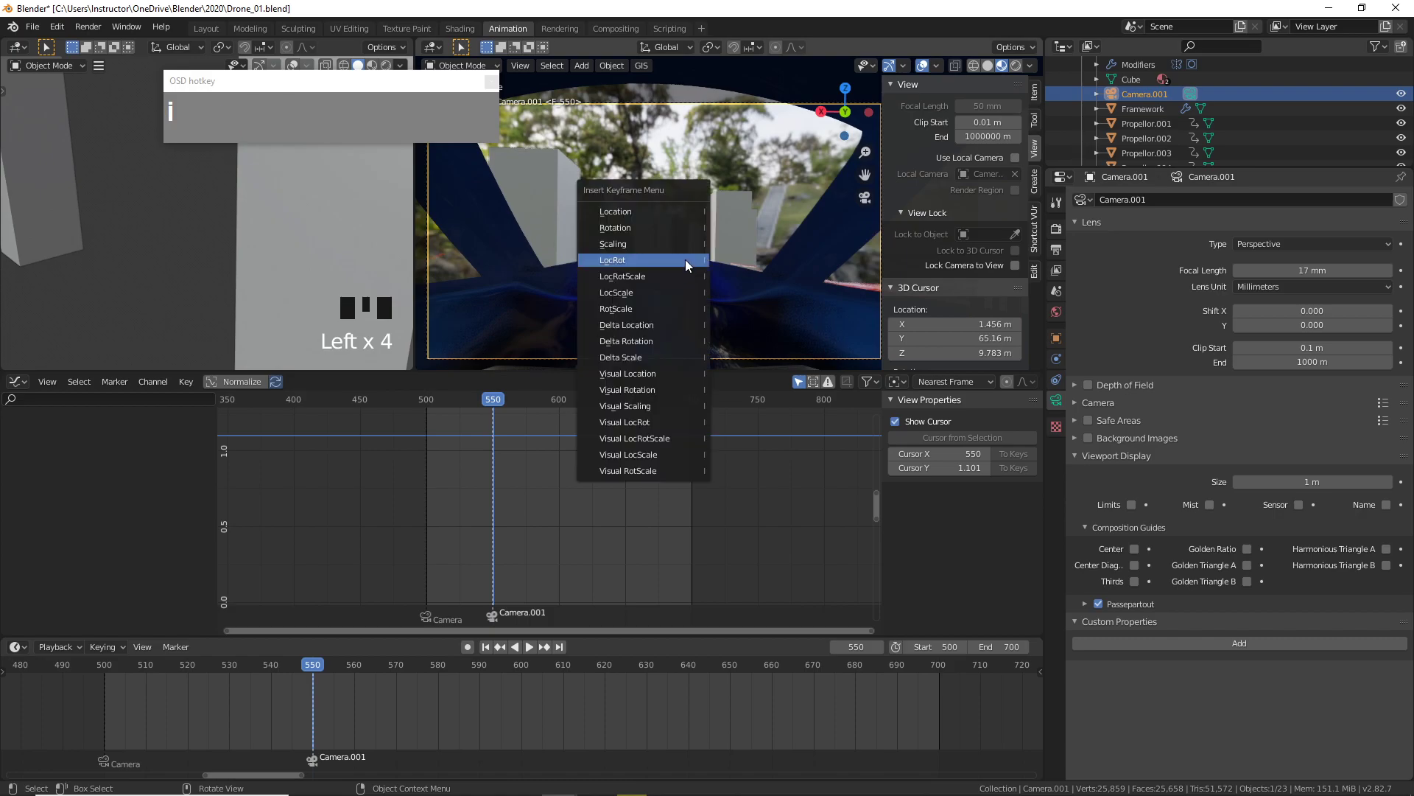
left_click(671, 220)
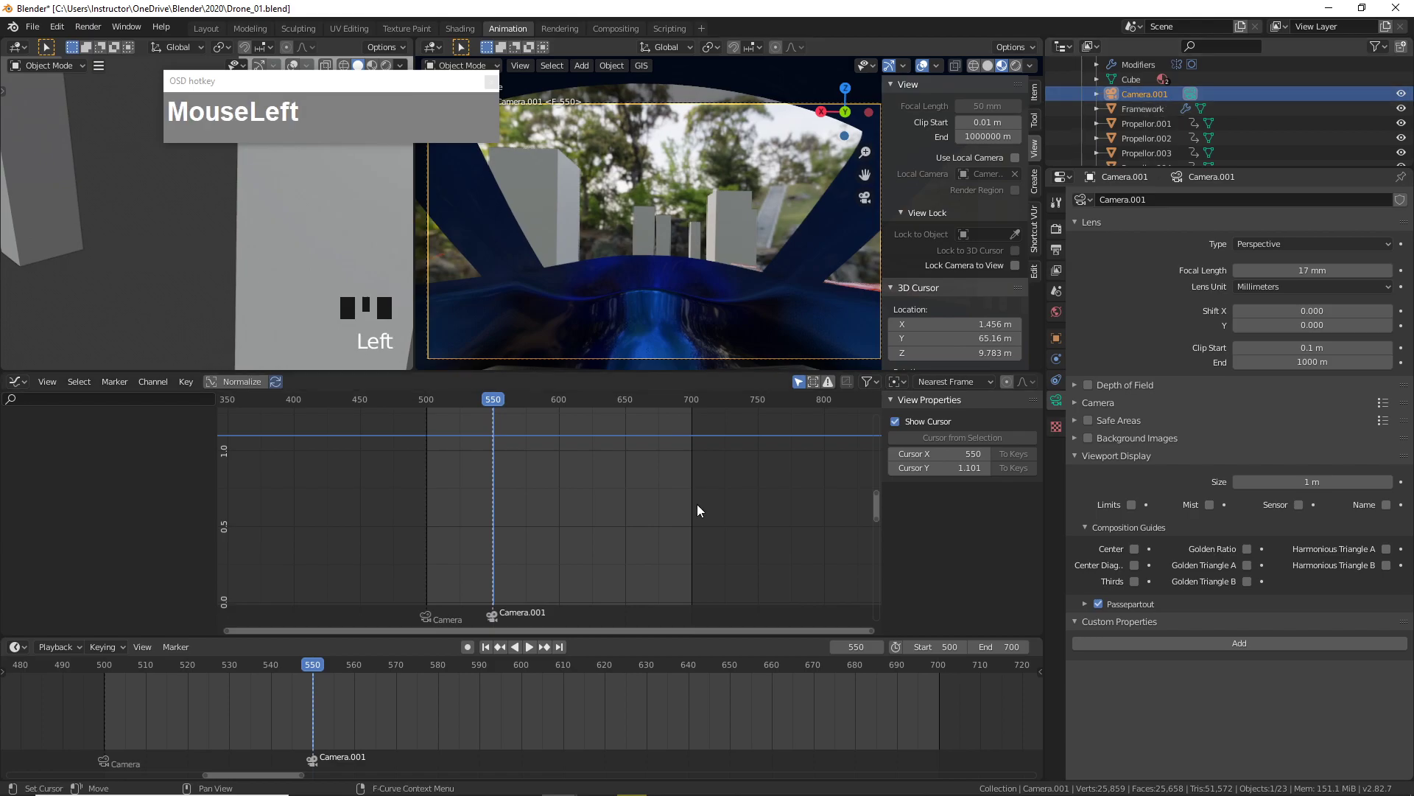
key("i")
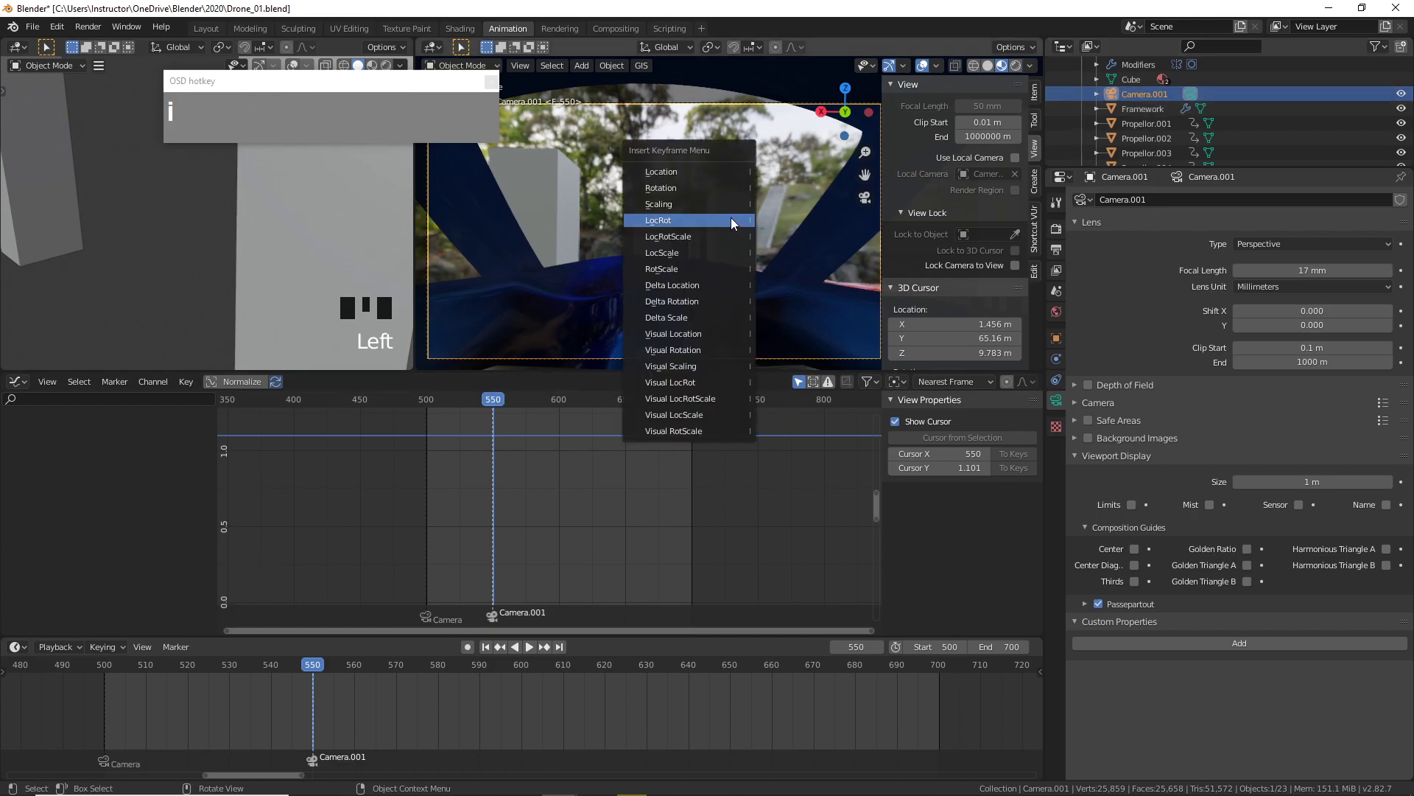
left_click(704, 188)
- At frame 589, turn the cockpit camera and key its rotation, then scrub to frame 610
left_click_drag(312, 666, 475, 665)
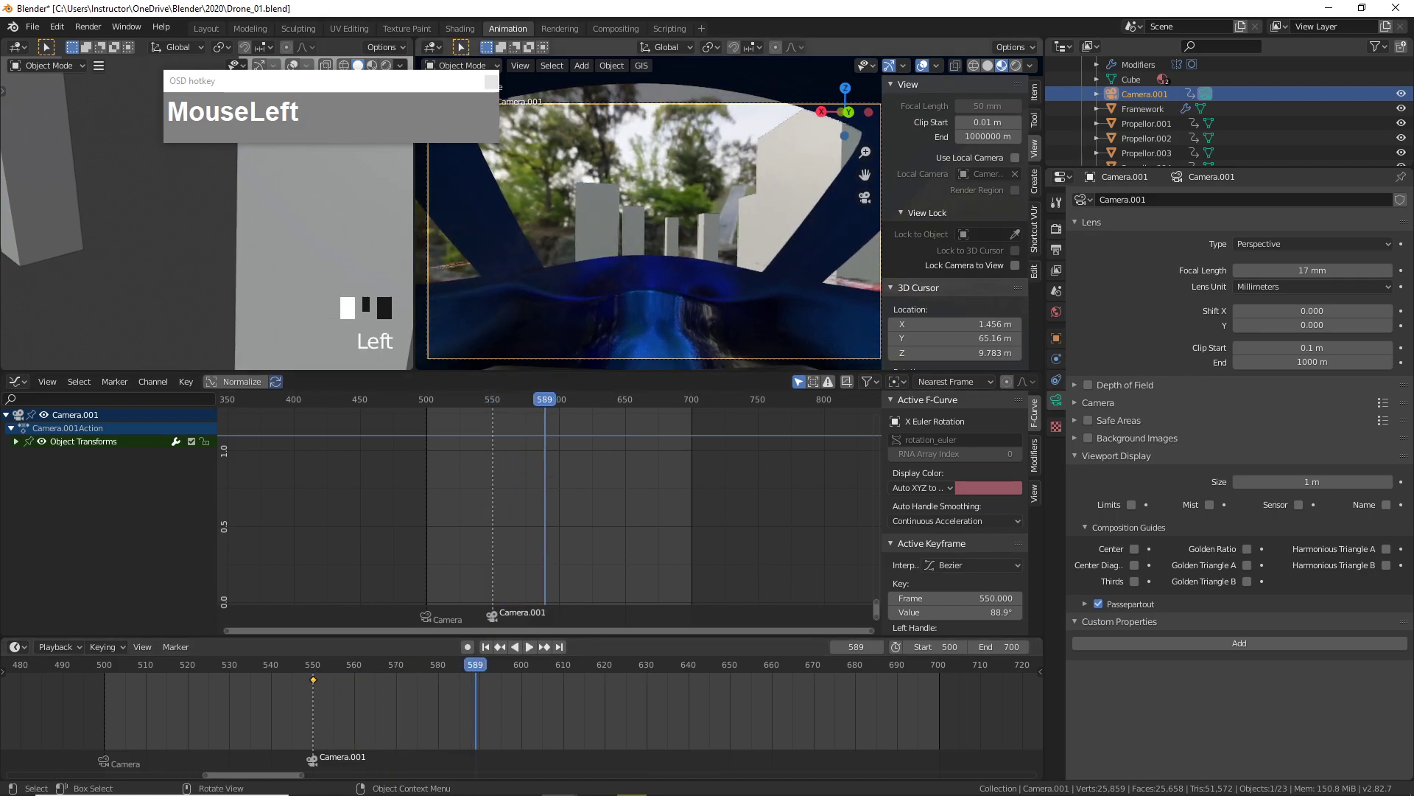
key("r")
key("z")
key("z")
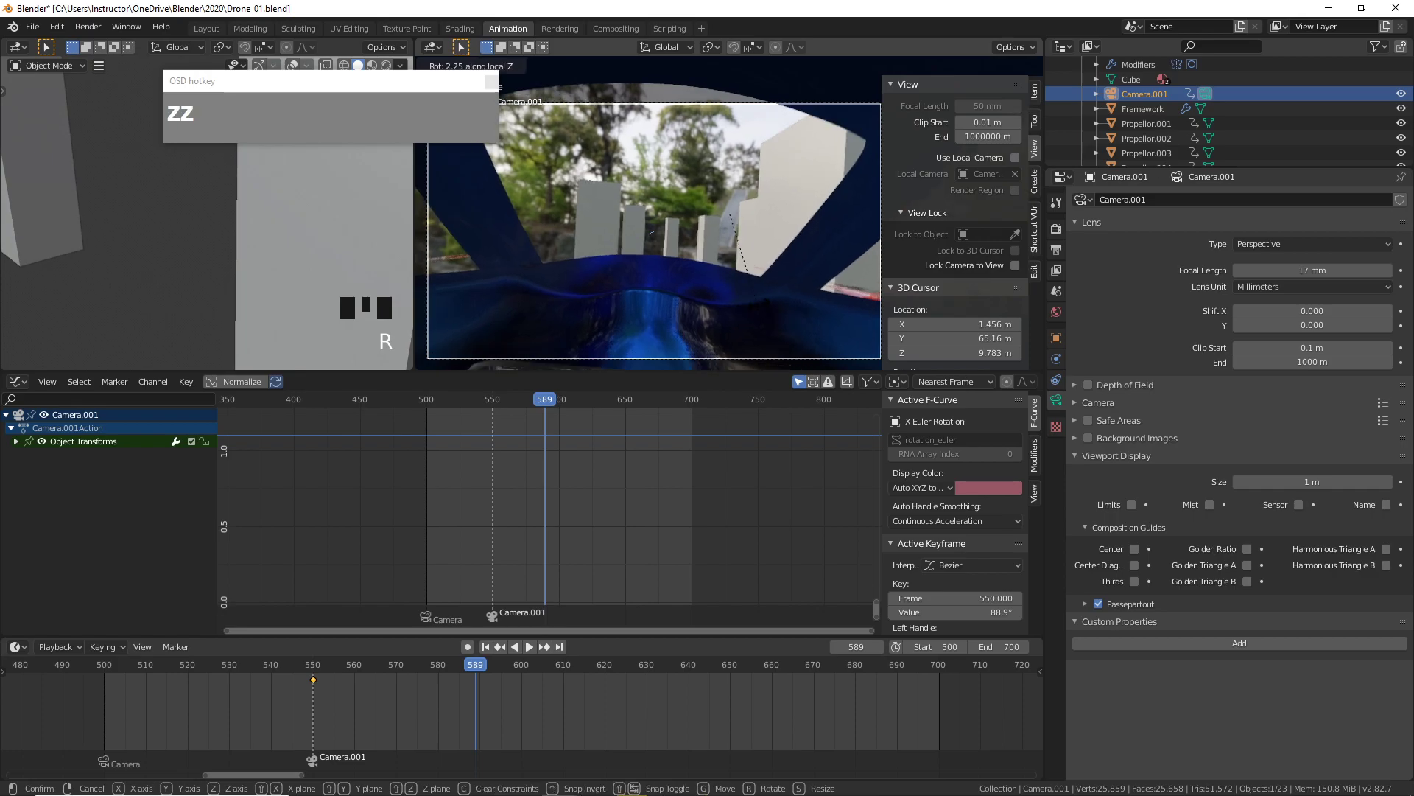
right_click(742, 308)
key("r")
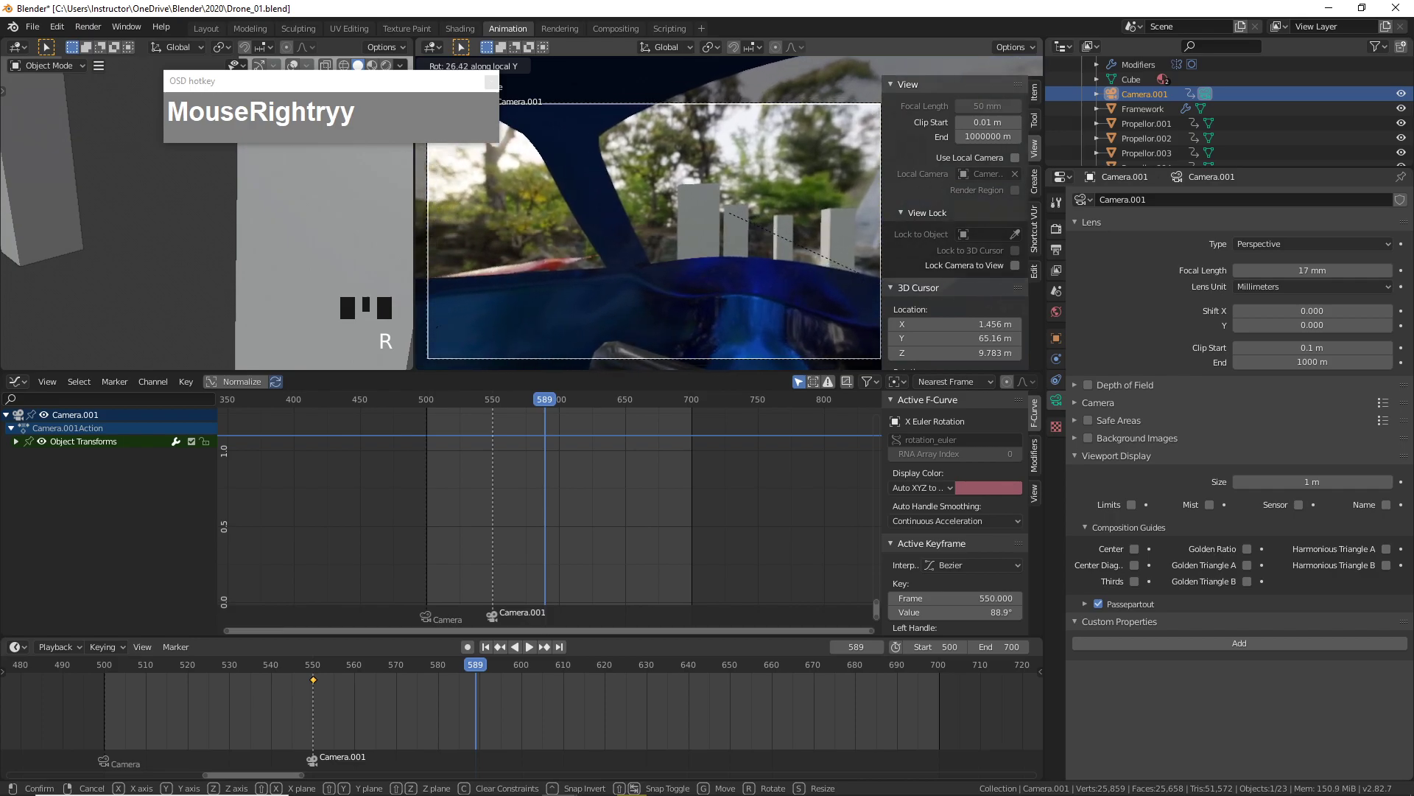
left_click(649, 280)
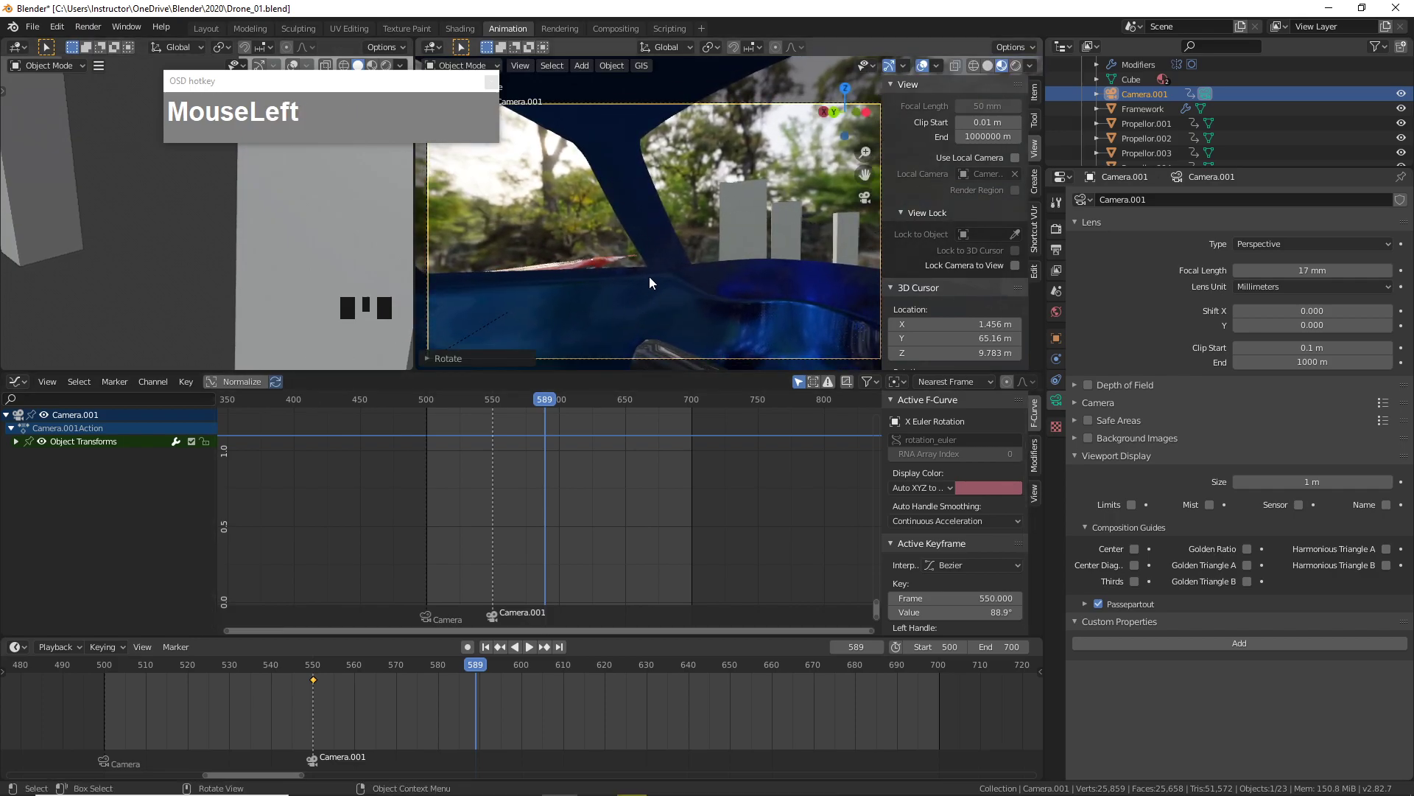
key("i")
left_click(694, 233)
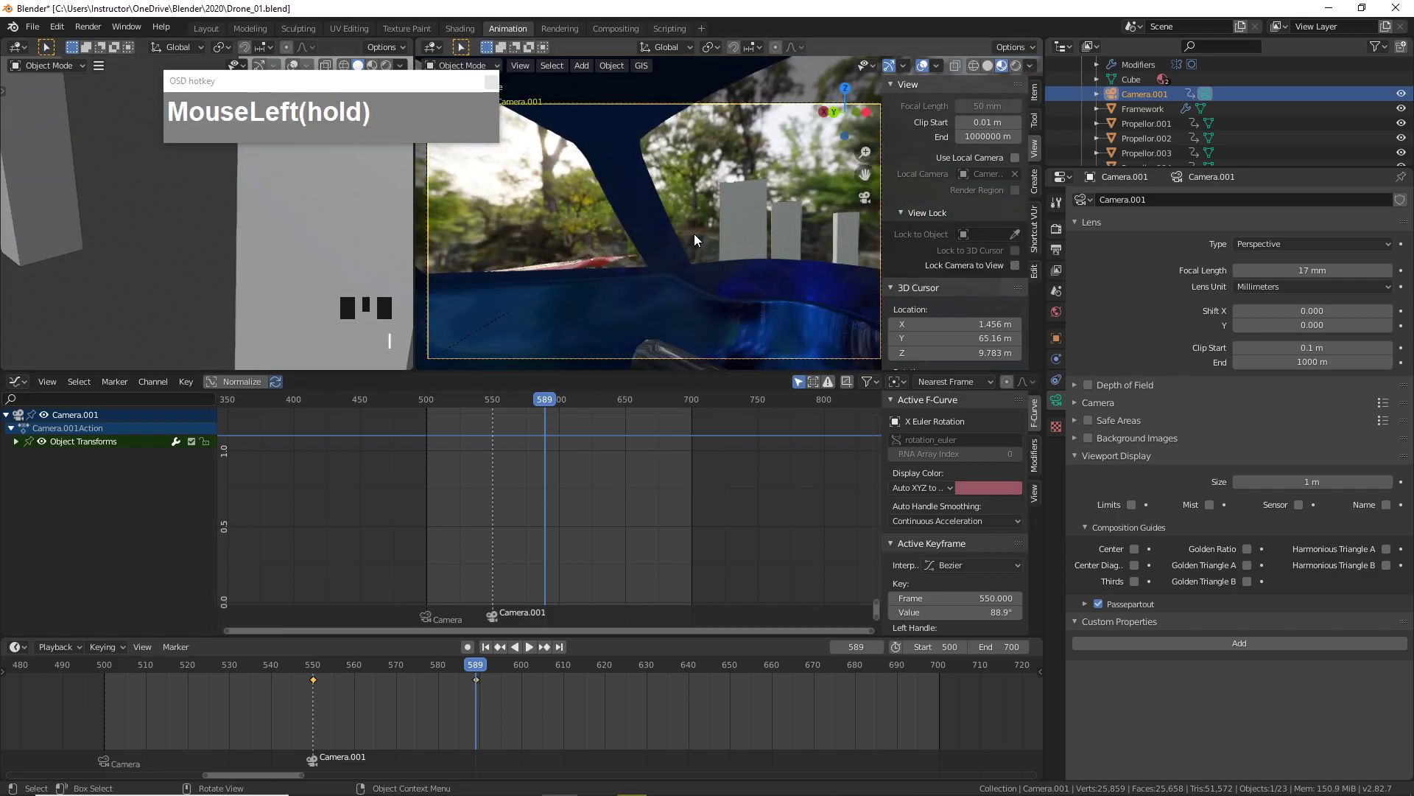
left_click(400, 669)
left_click_drag(400, 668, 564, 674)
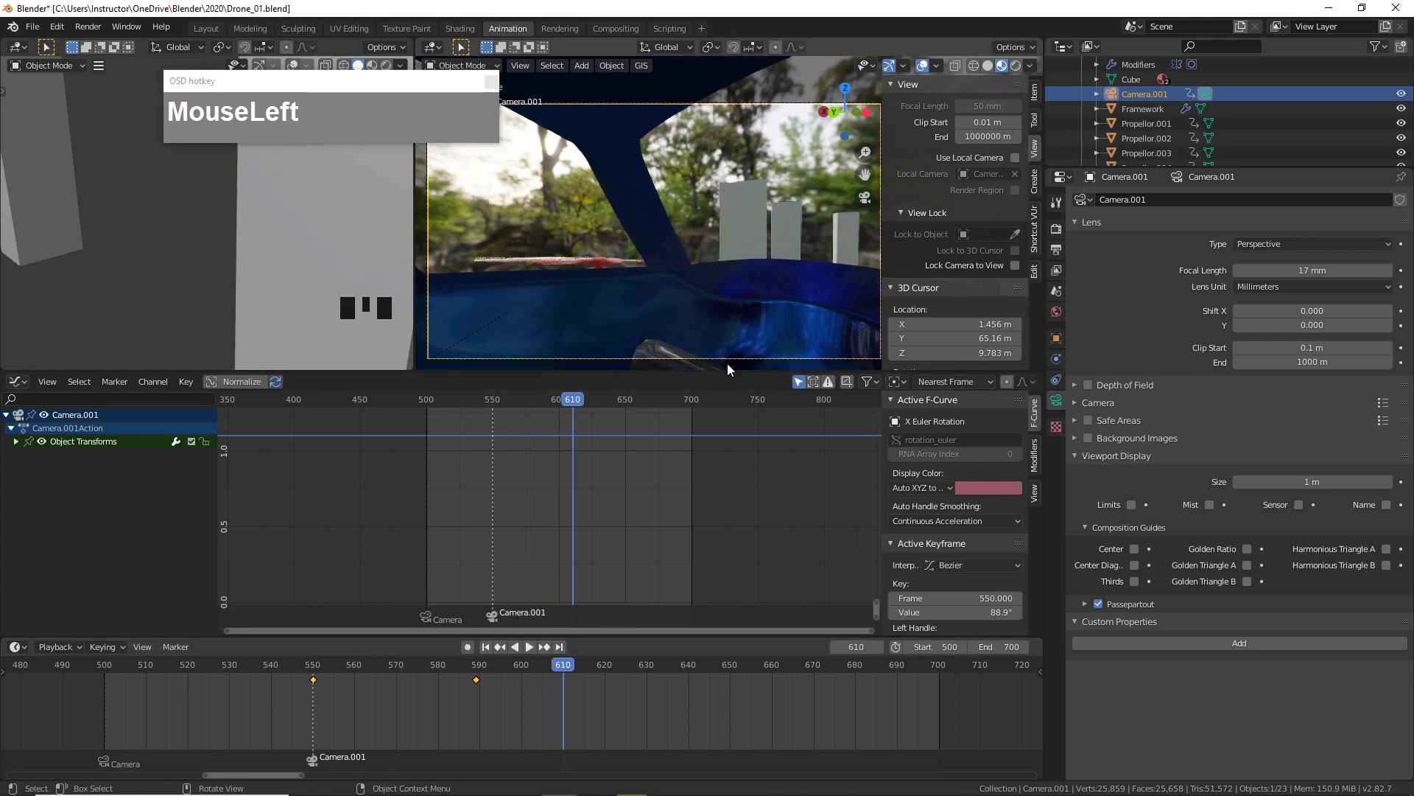
- At frame 610, tilt Camera.001 further about its local Y axis and keyframe its rotation
key("r")
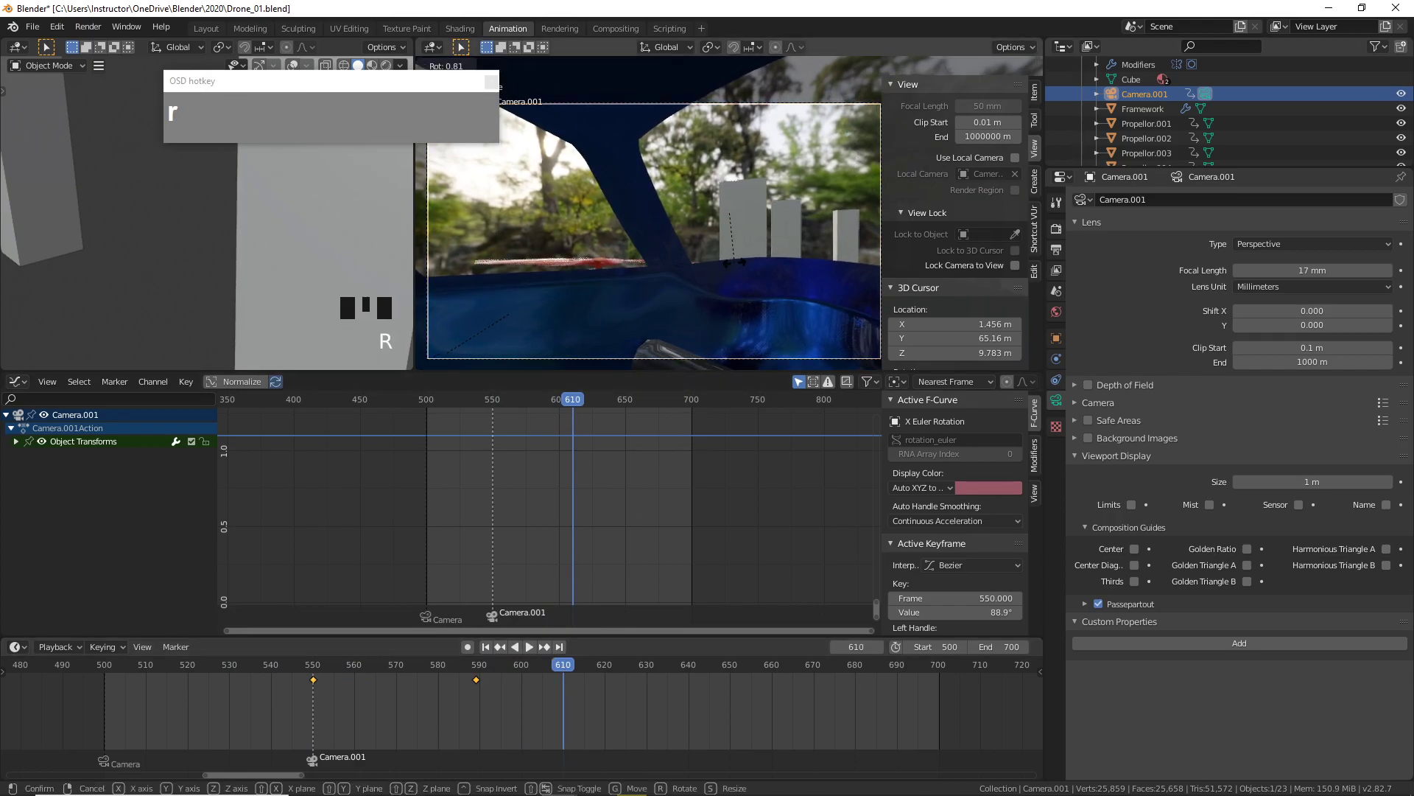
key("y")
key("y")
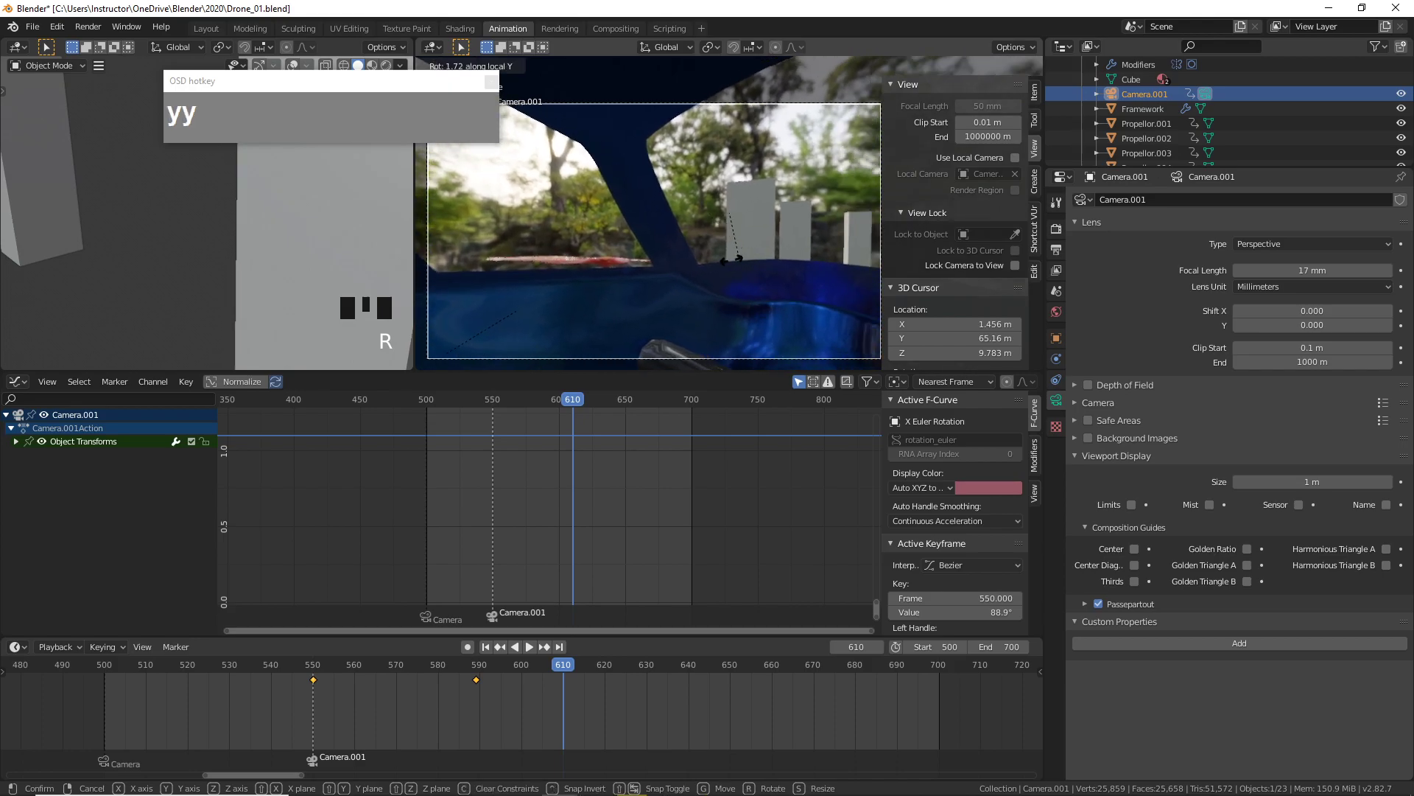
left_click(678, 264)
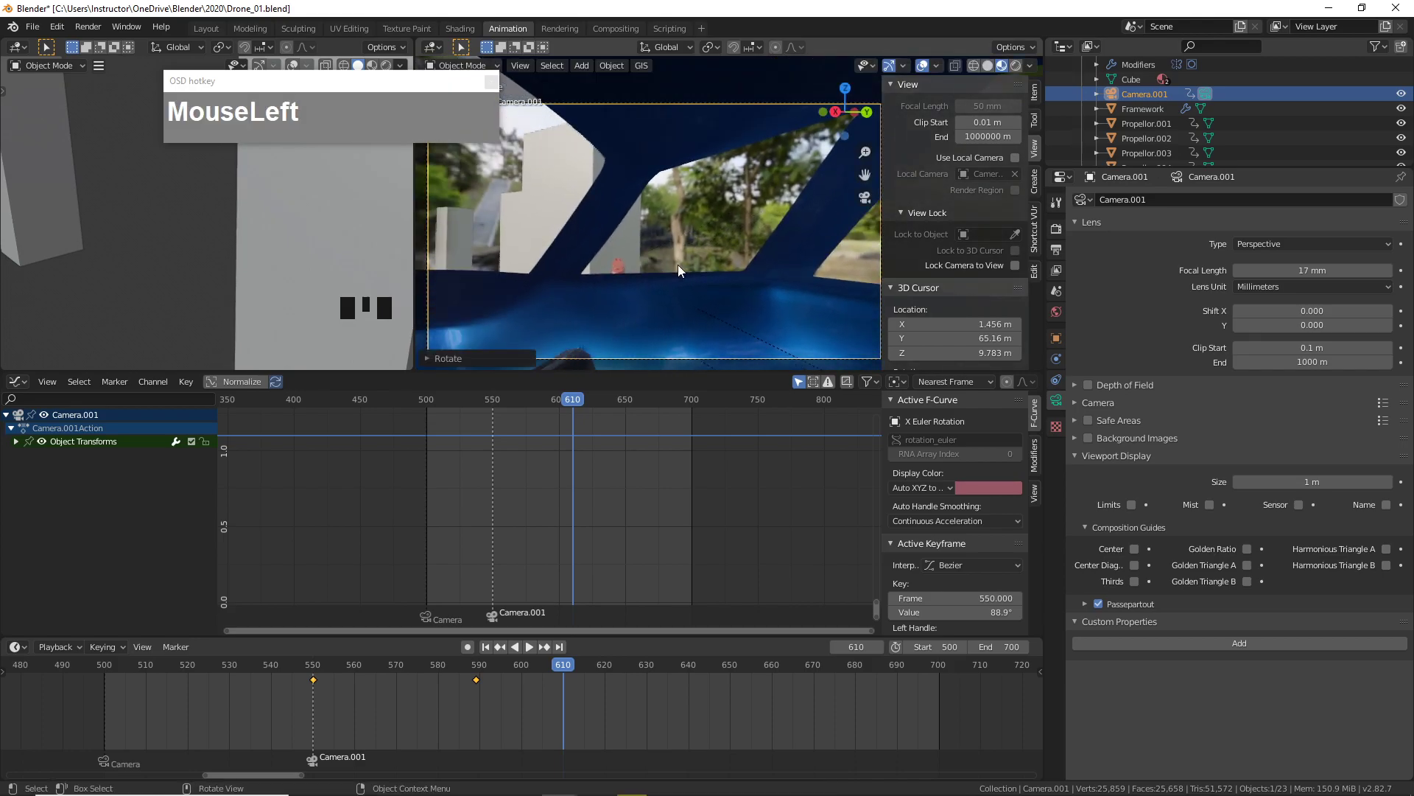
key("i")
left_click(693, 246)
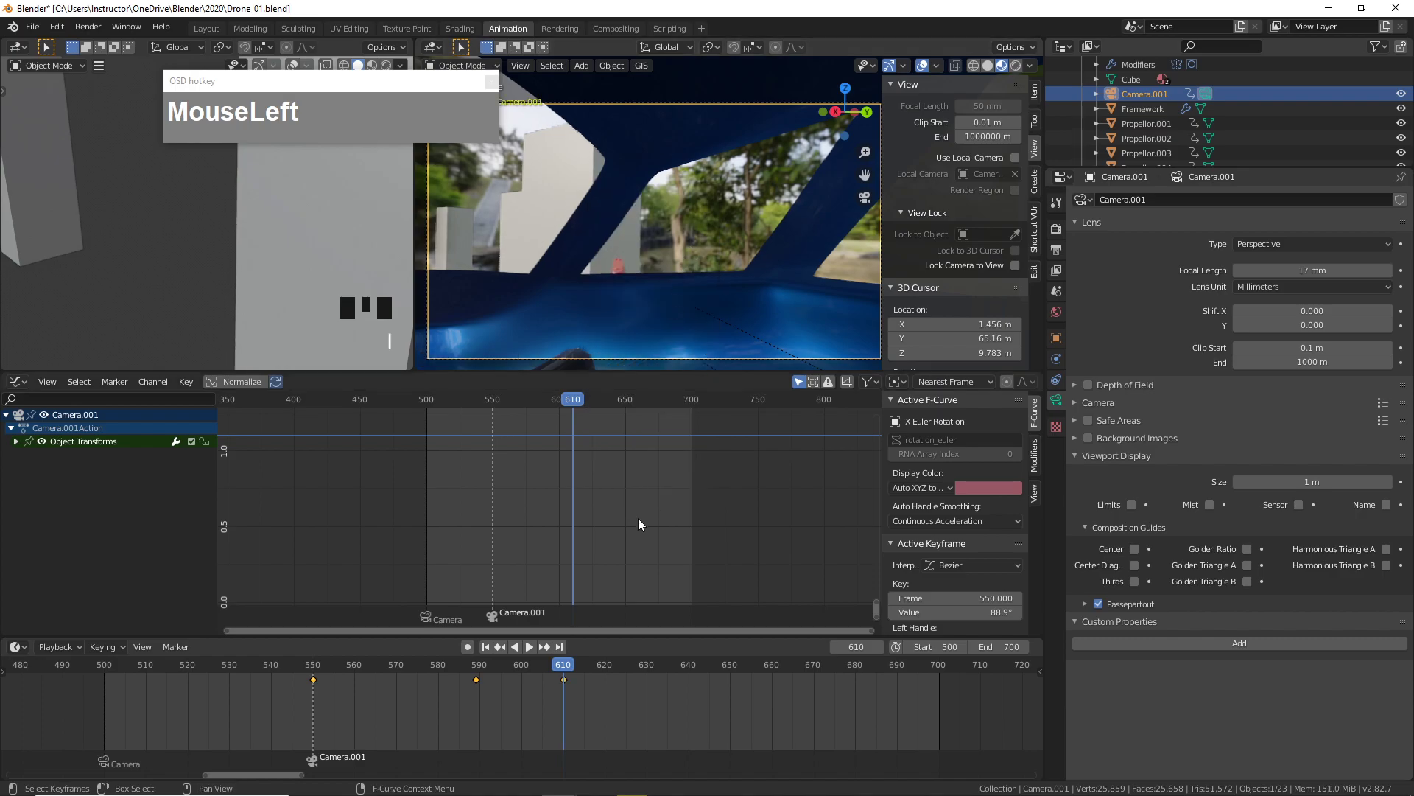
- At frame 643, rotate Camera.001 back to face forward and keyframe its rotation
left_click_drag(563, 671, 701, 652)
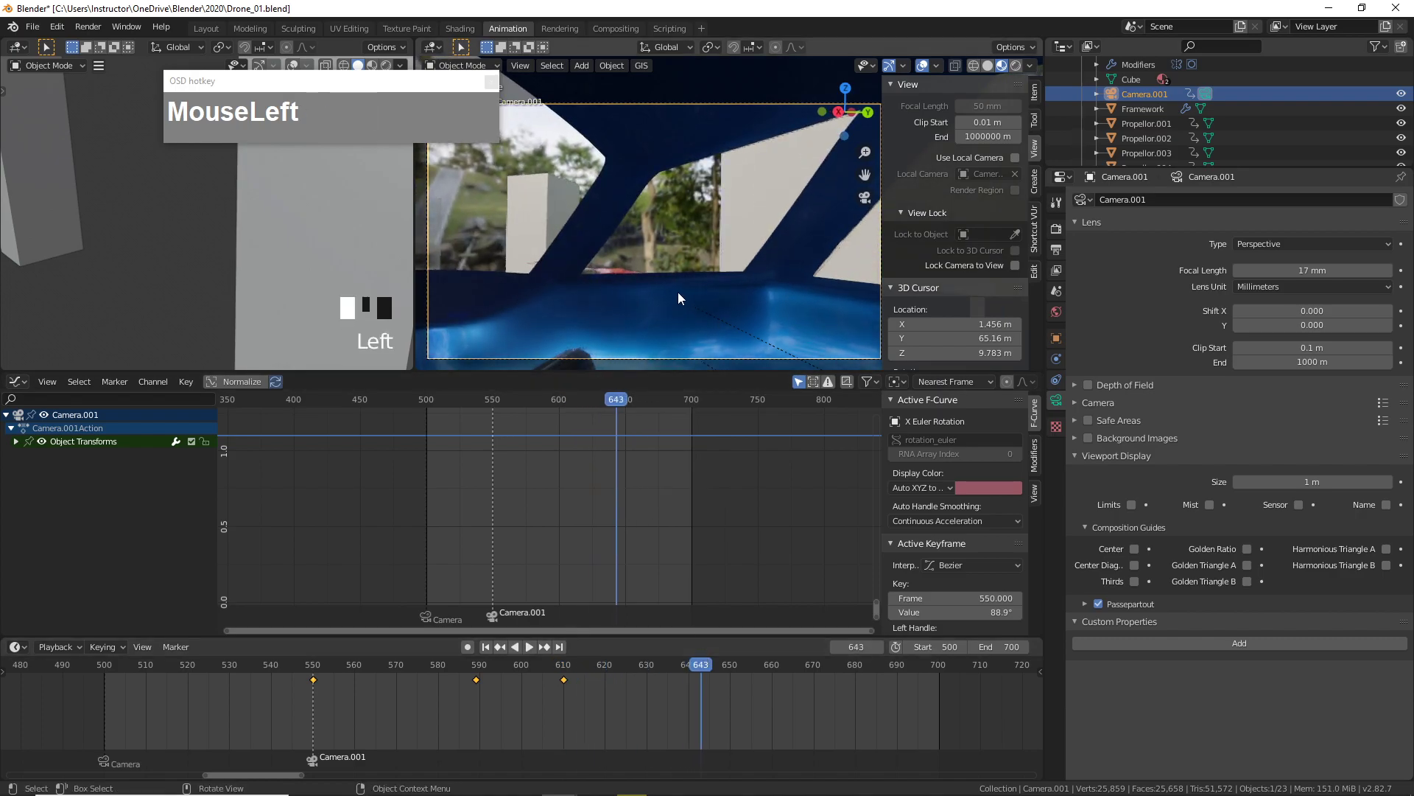
key("r")
key("y")
key("y")
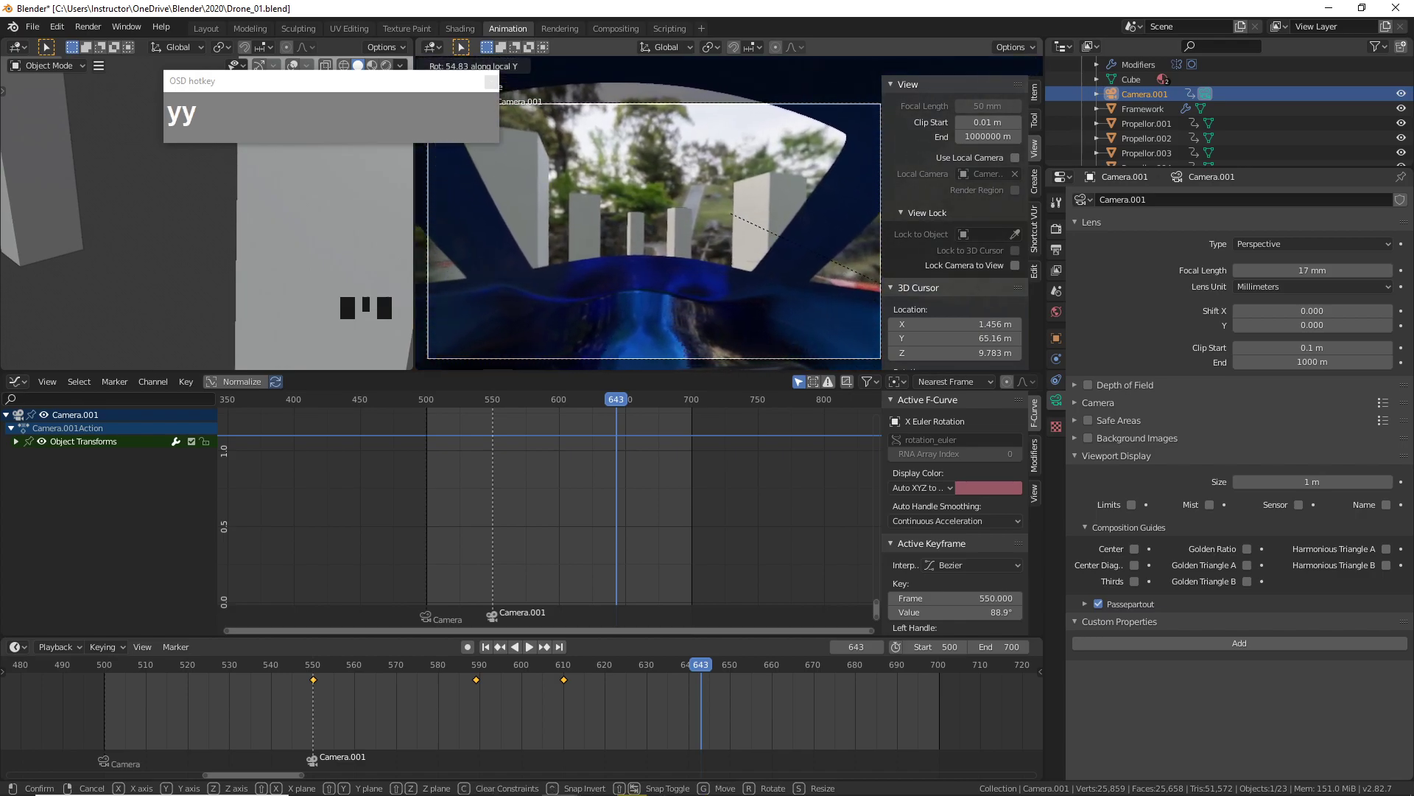
left_click(725, 252)
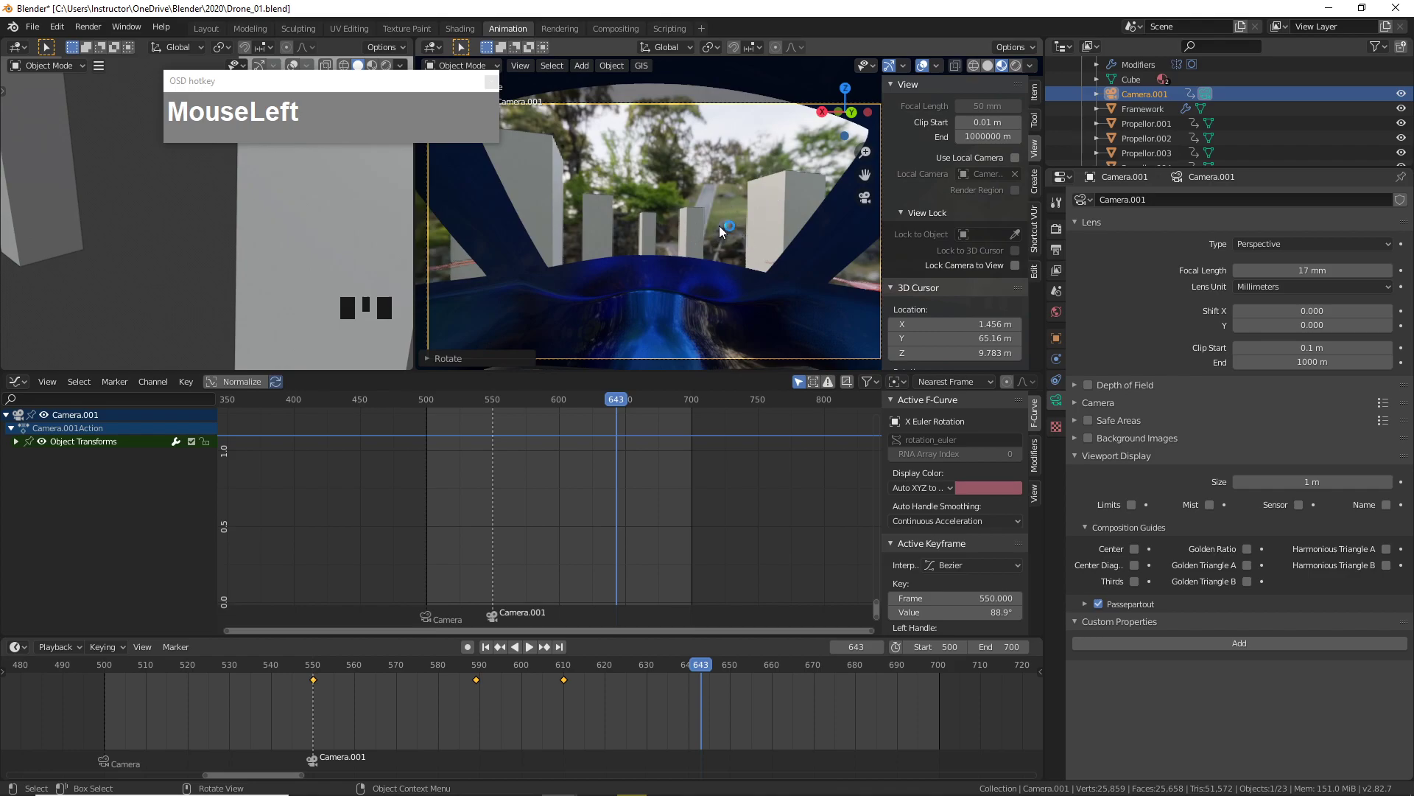
key("i")
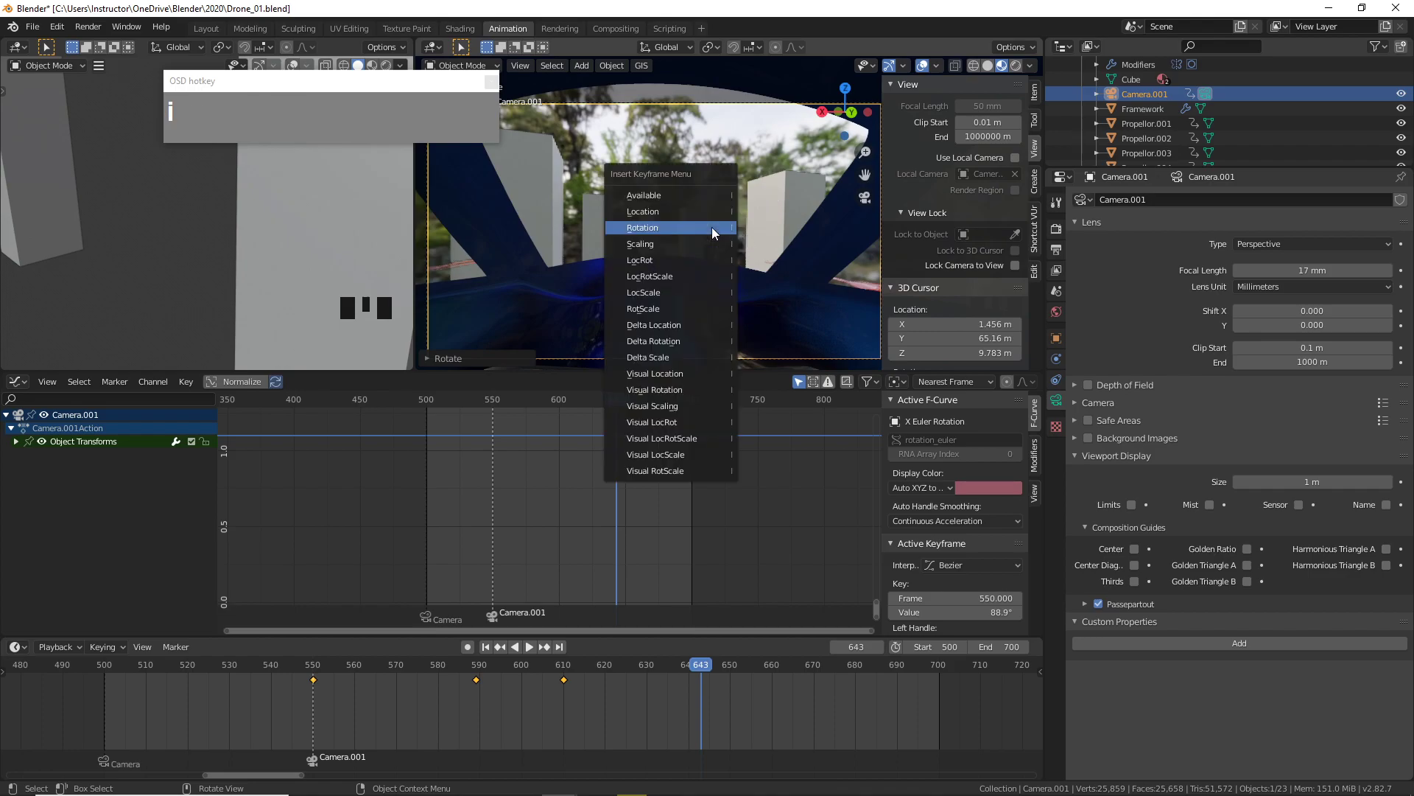
left_click(713, 232)
left_click_drag(701, 679, 221, 691)
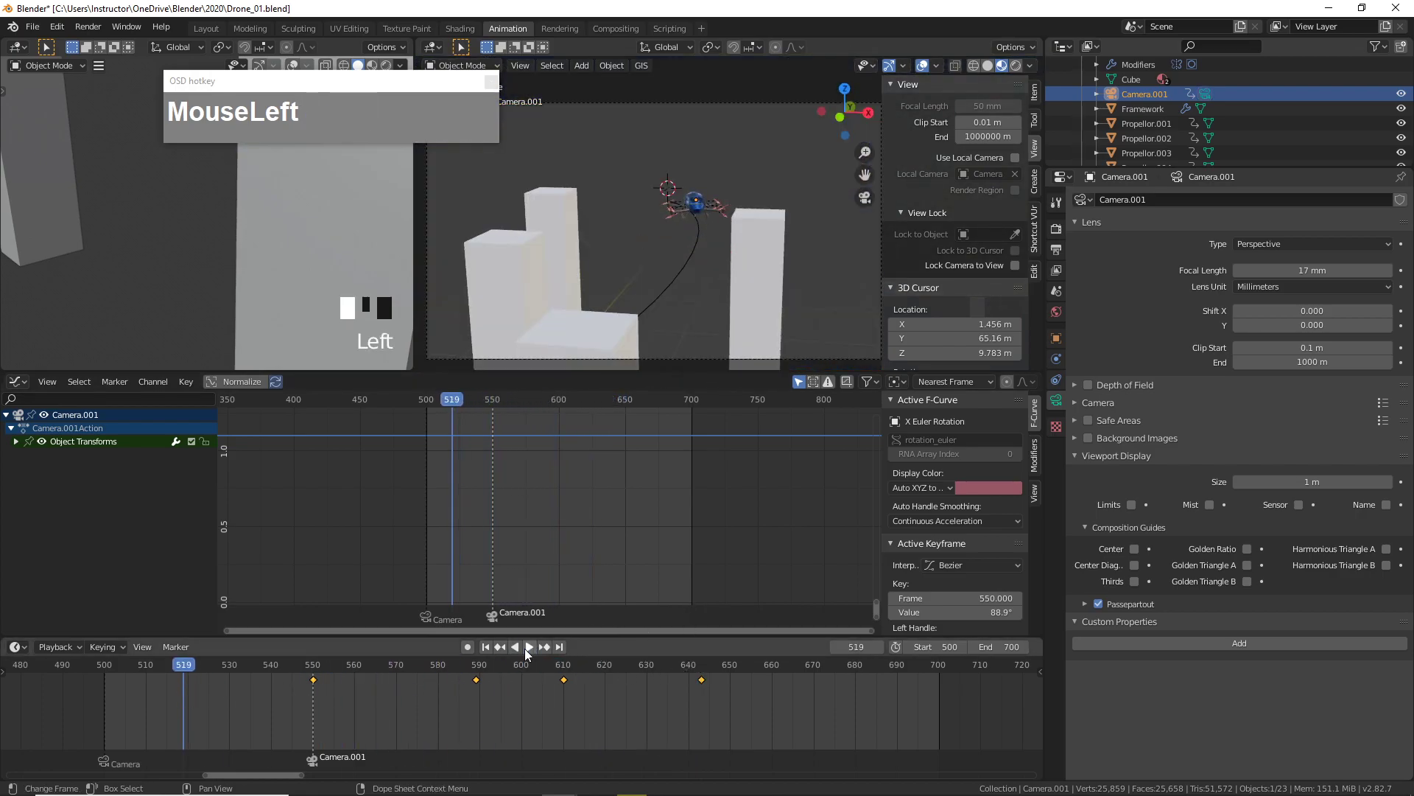
- Play the animation, pause at frame 616, and make the 3D viewport taller and wider
left_click(528, 646)
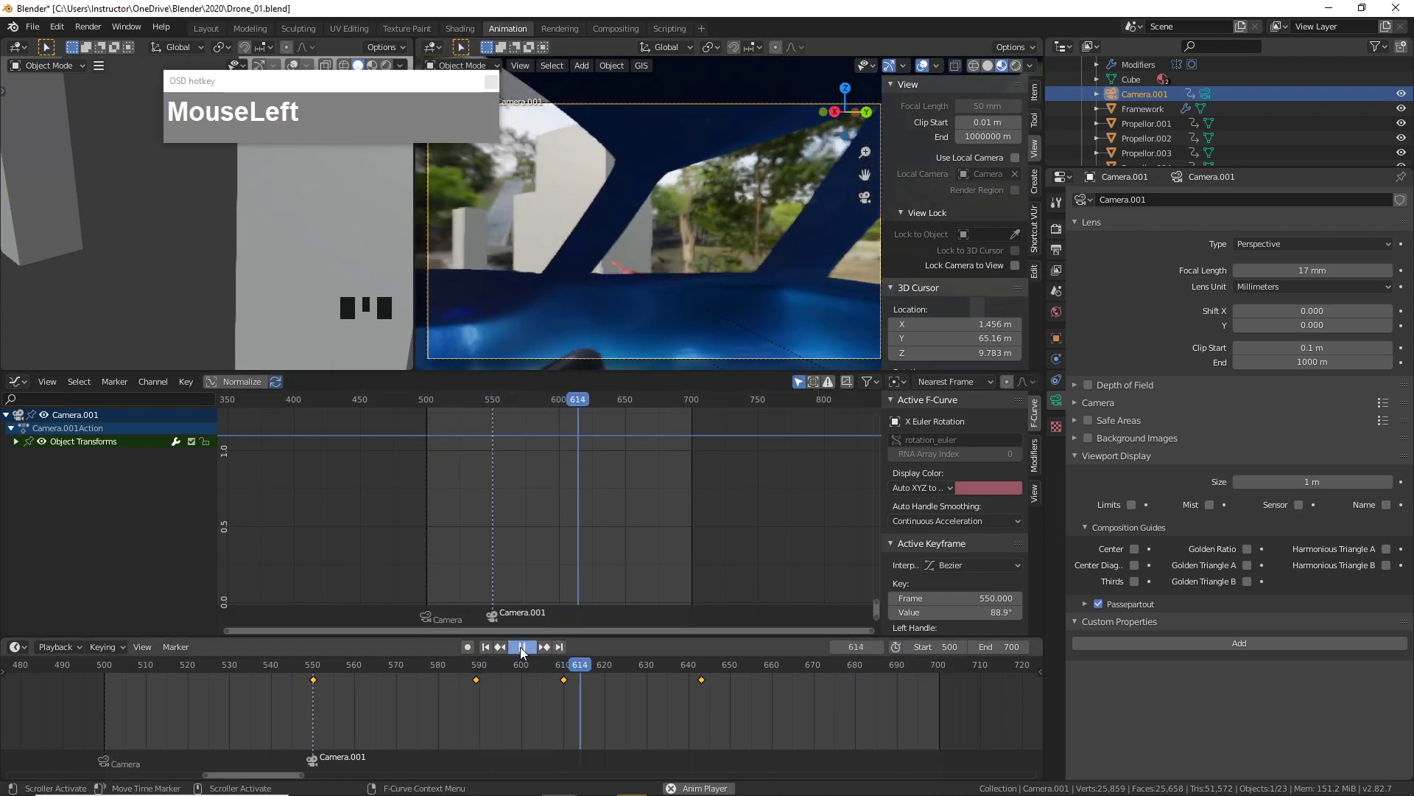
left_click(521, 647)
left_click_drag(601, 634, 600, 635)
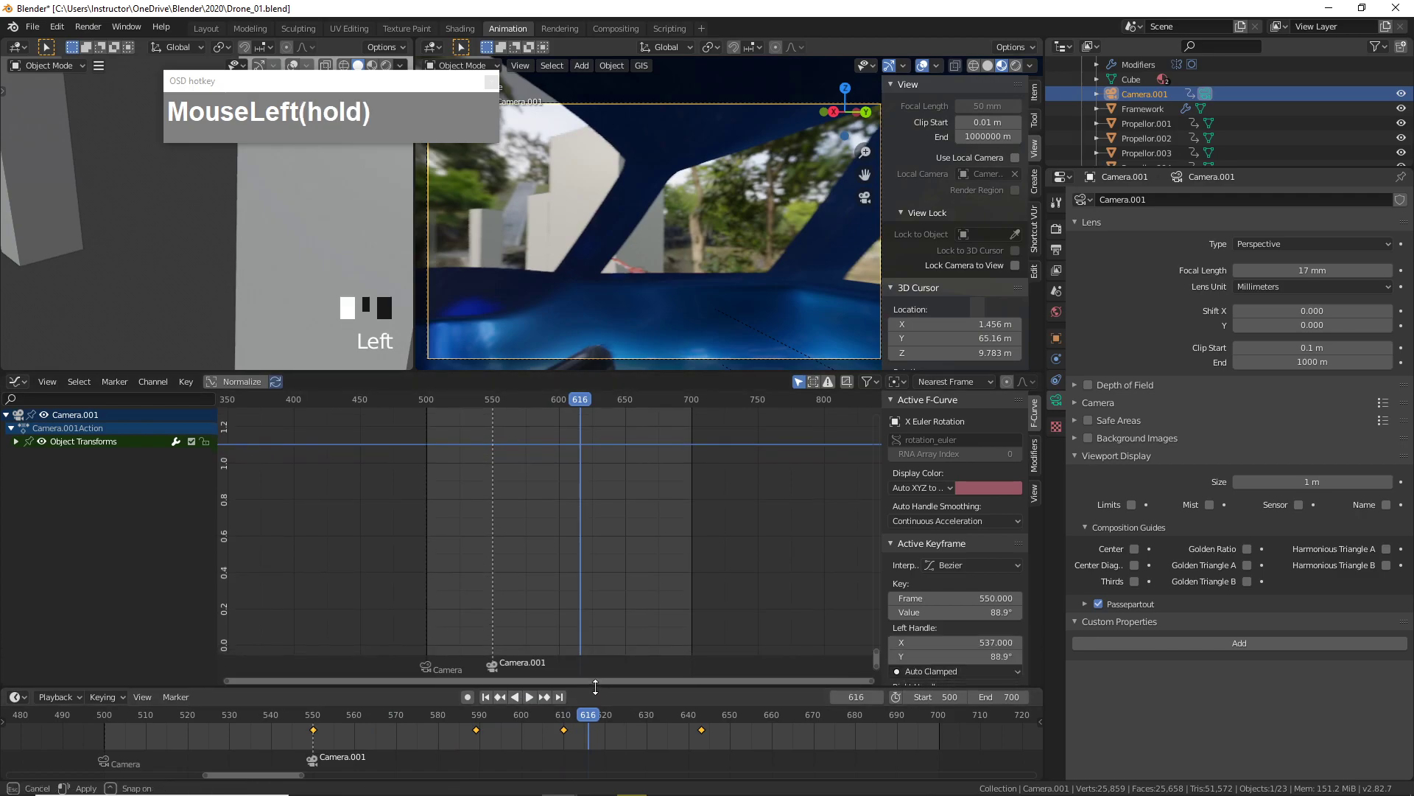
left_click_drag(625, 373, 623, 578)
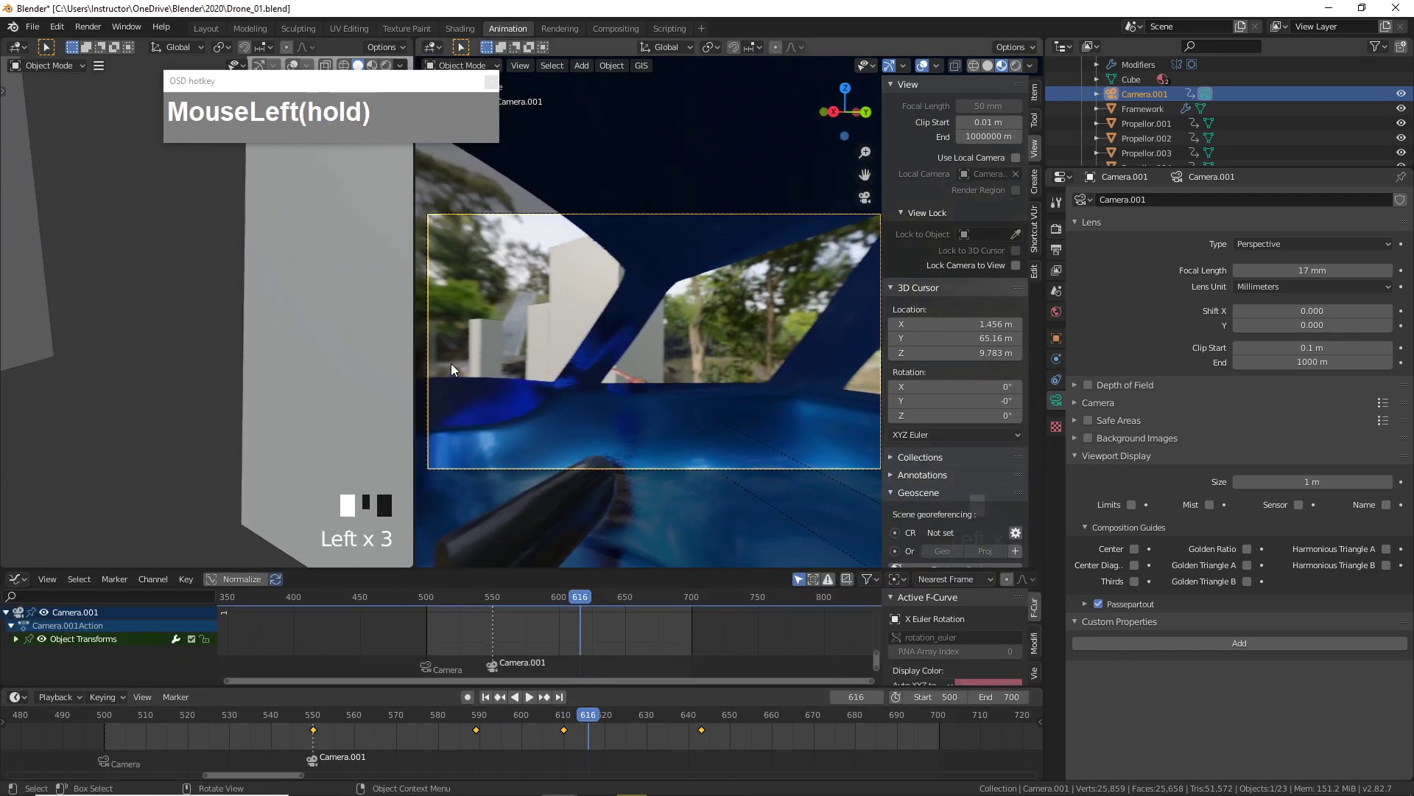
left_click_drag(417, 353, 220, 341)
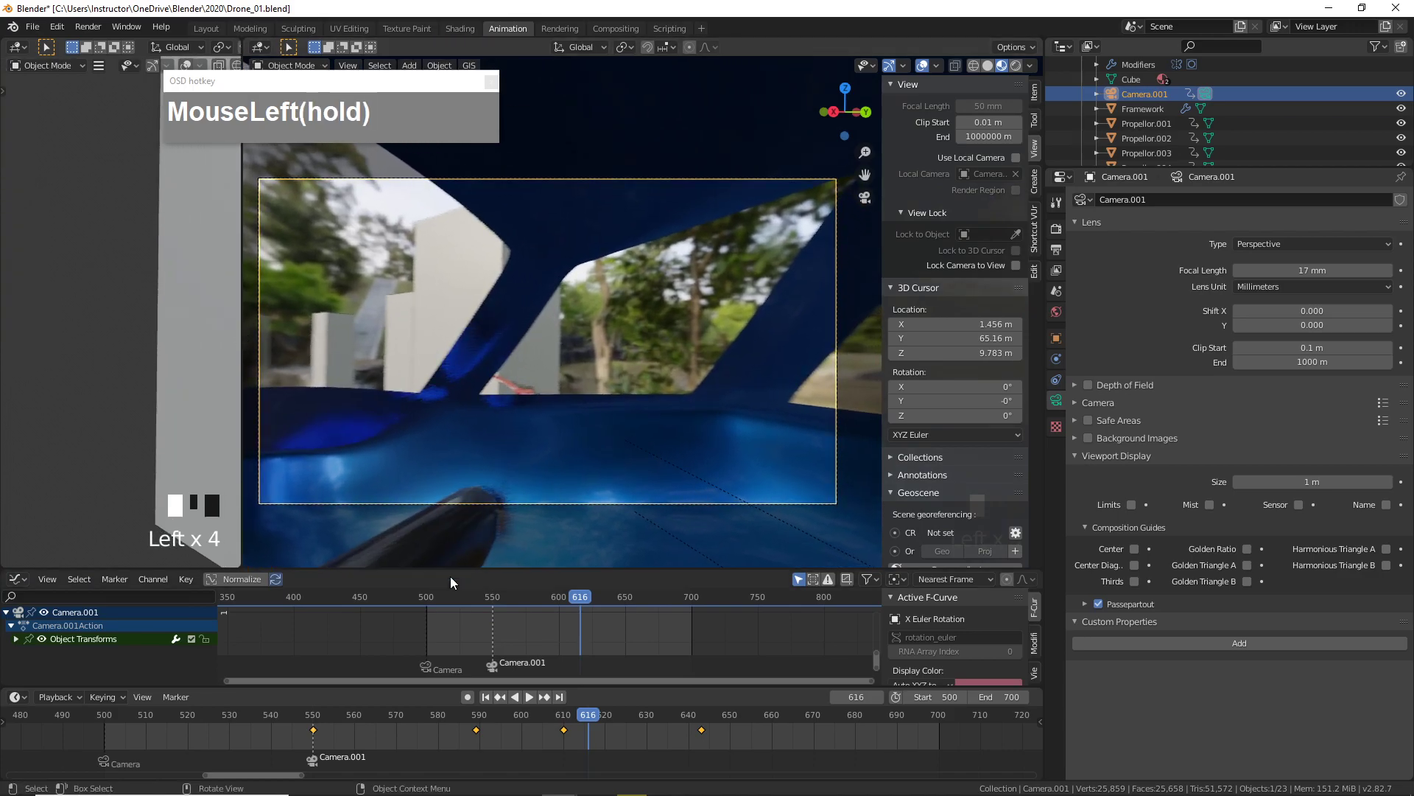